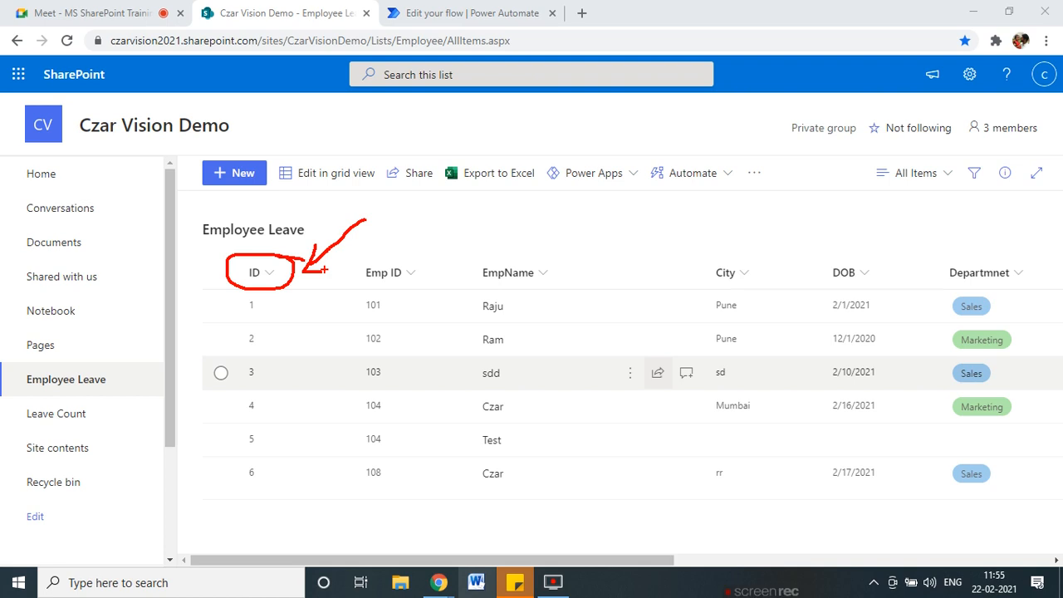
mouse_move(131, 312)
mouse_down()
mouse_move(226, 316)
mouse_move(207, 327)
mouse_up()
mouse_move(132, 347)
mouse_down()
mouse_move(207, 351)
mouse_move(192, 361)
mouse_up()
key(Escape)
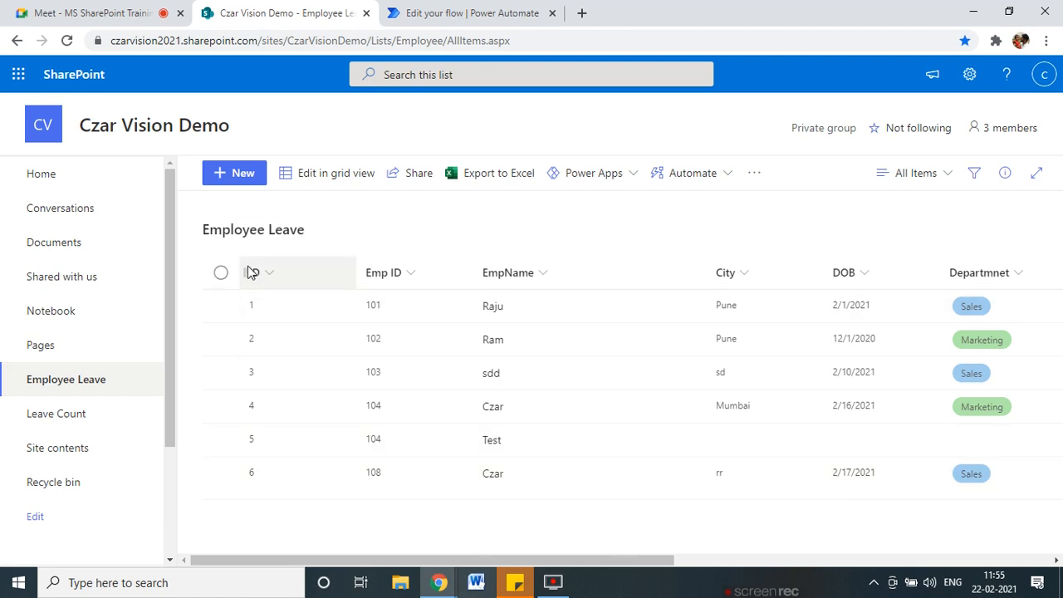
- Open the Employee Leave list's settings and examine its columns, including Title, Modified, Created, Created By and Modified By
click(968, 77)
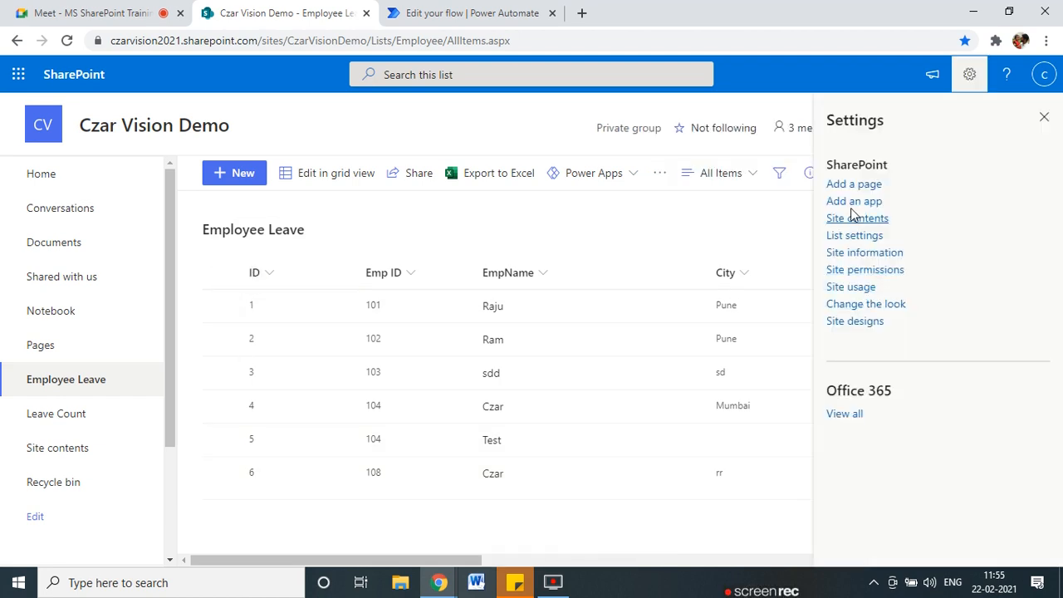
click(845, 235)
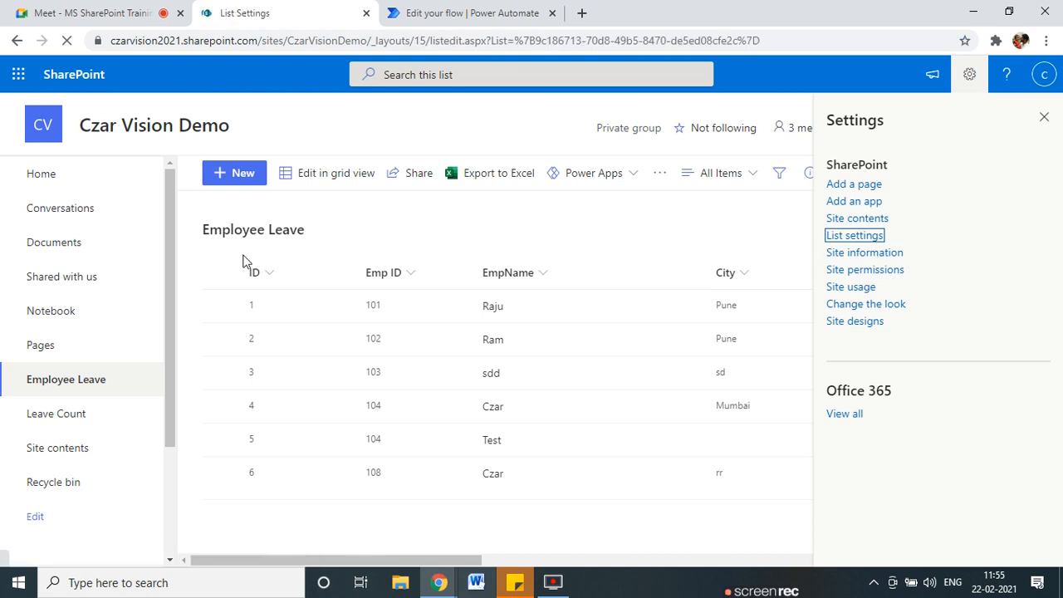
scroll(304, 313, down, 4)
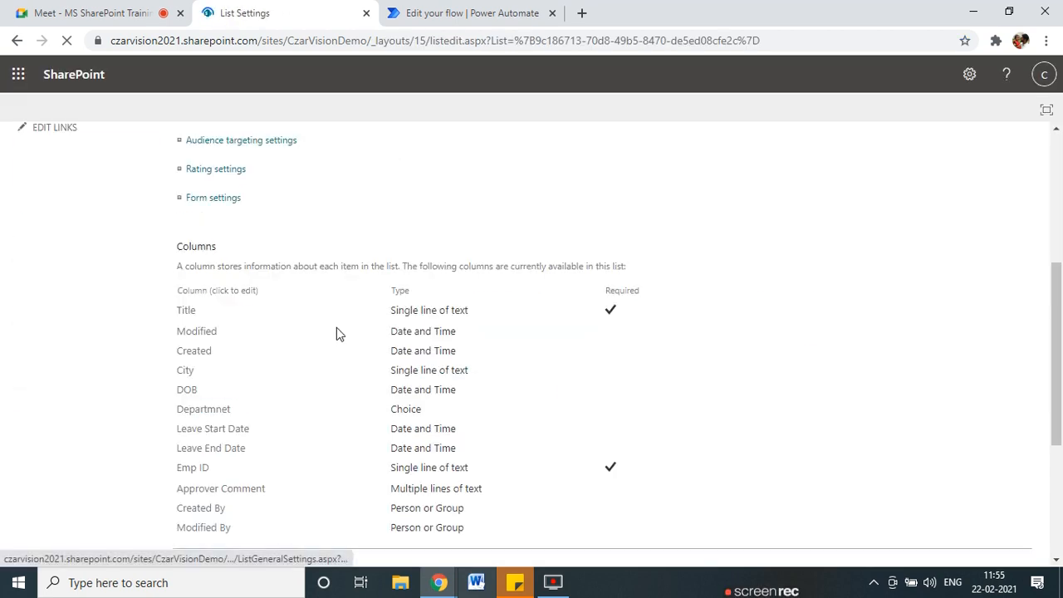
scroll(343, 335, down, 2)
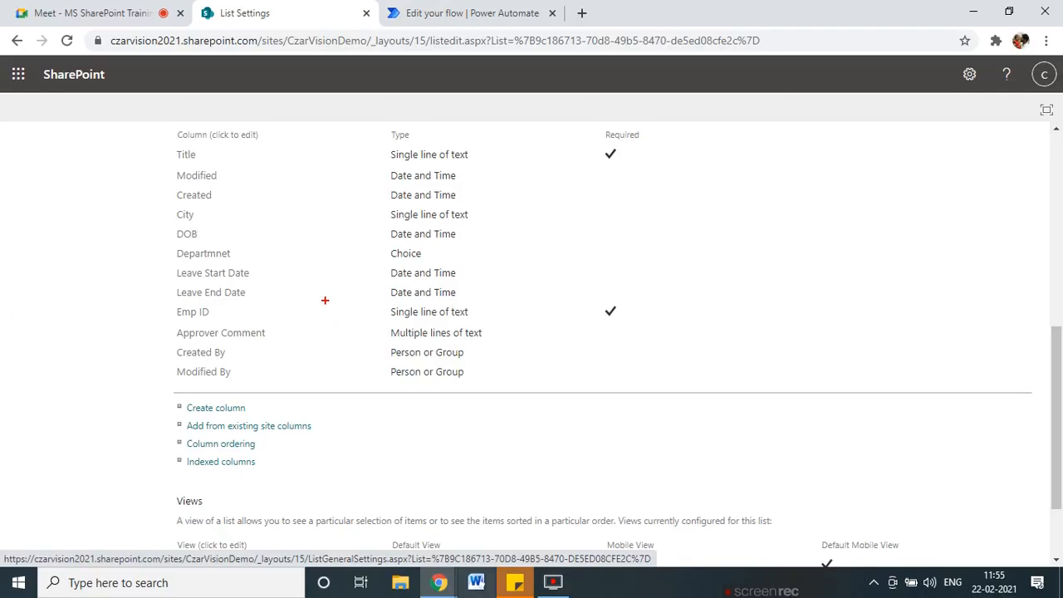
mouse_move(277, 182)
mouse_down()
mouse_move(254, 132)
mouse_move(132, 134)
mouse_move(177, 399)
mouse_move(306, 223)
mouse_move(277, 179)
mouse_up()
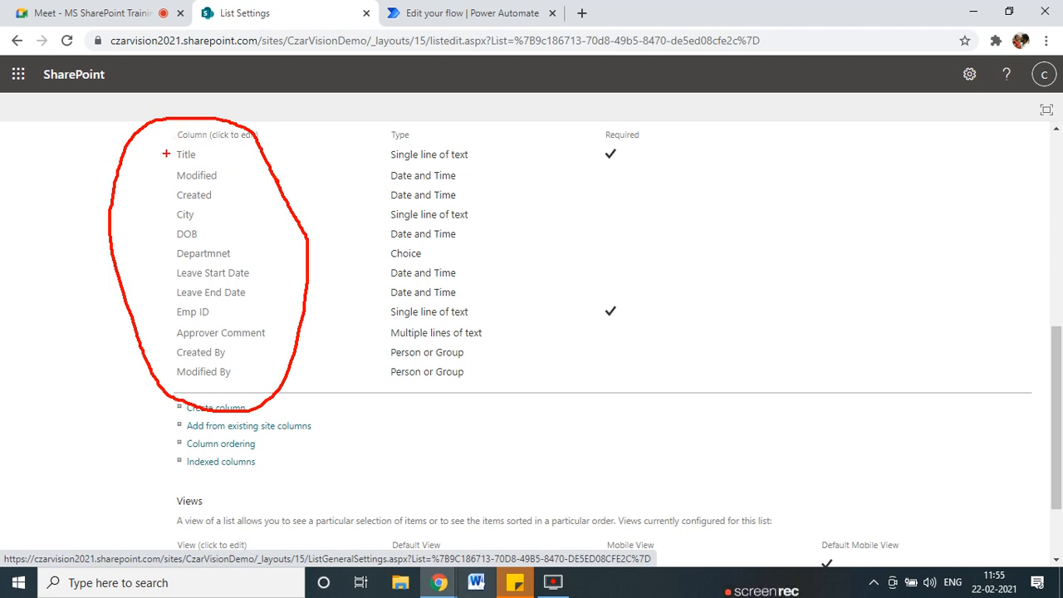
scroll(225, 266, up, 1)
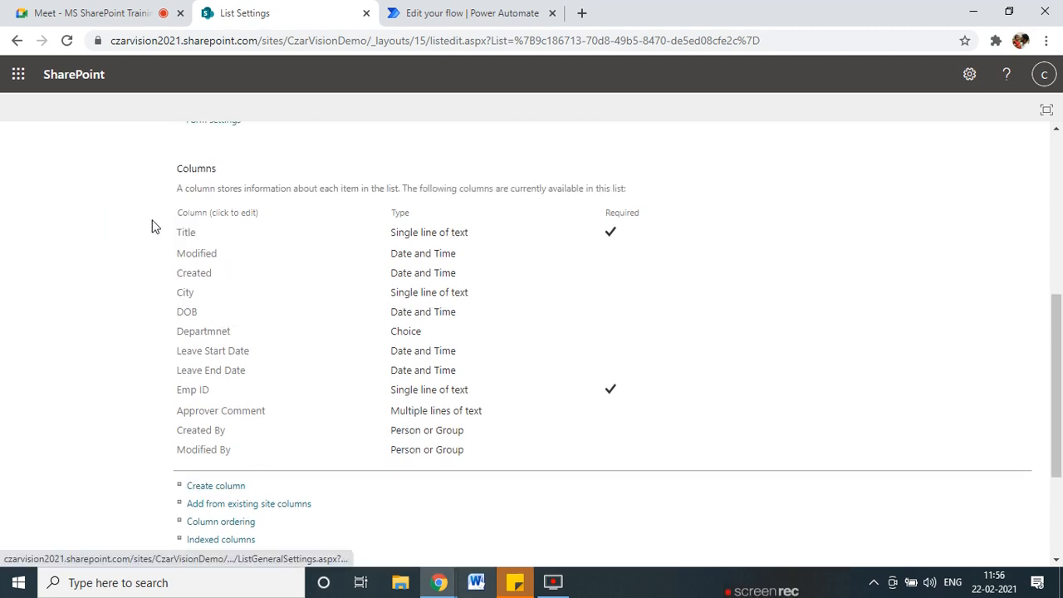
key(ctrl+2)
drag(145, 246, 205, 232)
drag(160, 274, 201, 264)
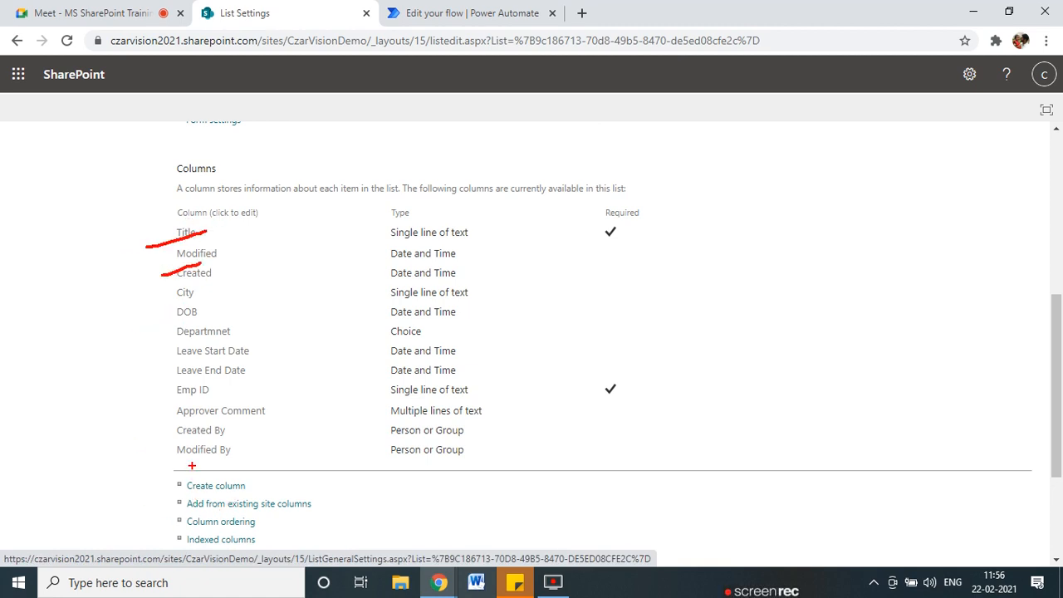
mouse_move(287, 218)
mouse_down()
mouse_move(317, 312)
mouse_move(277, 466)
mouse_up()
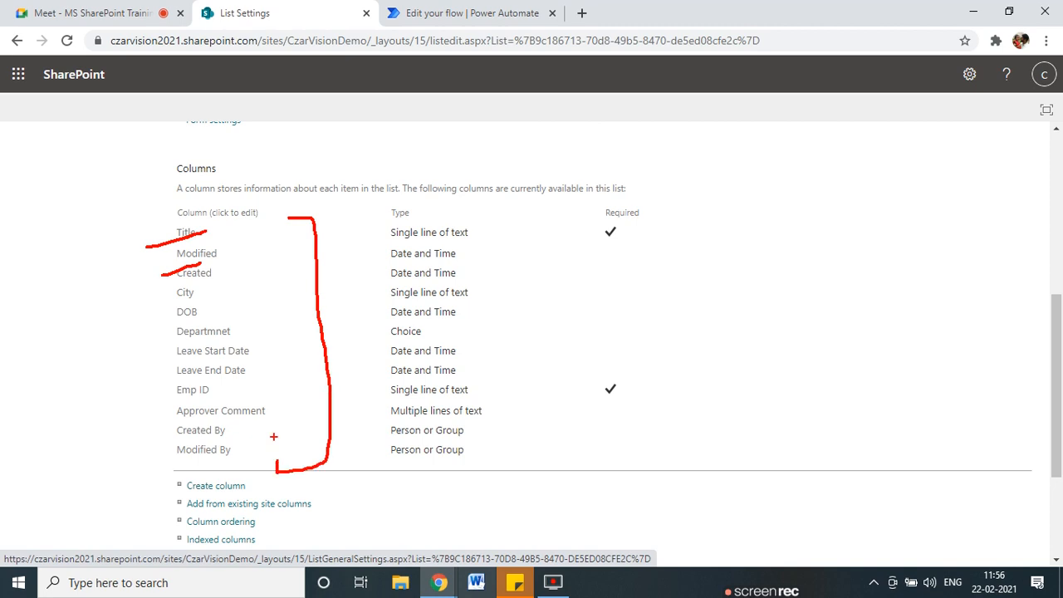
mouse_move(238, 240)
mouse_down()
mouse_move(145, 254)
mouse_move(242, 277)
mouse_move(234, 226)
mouse_up()
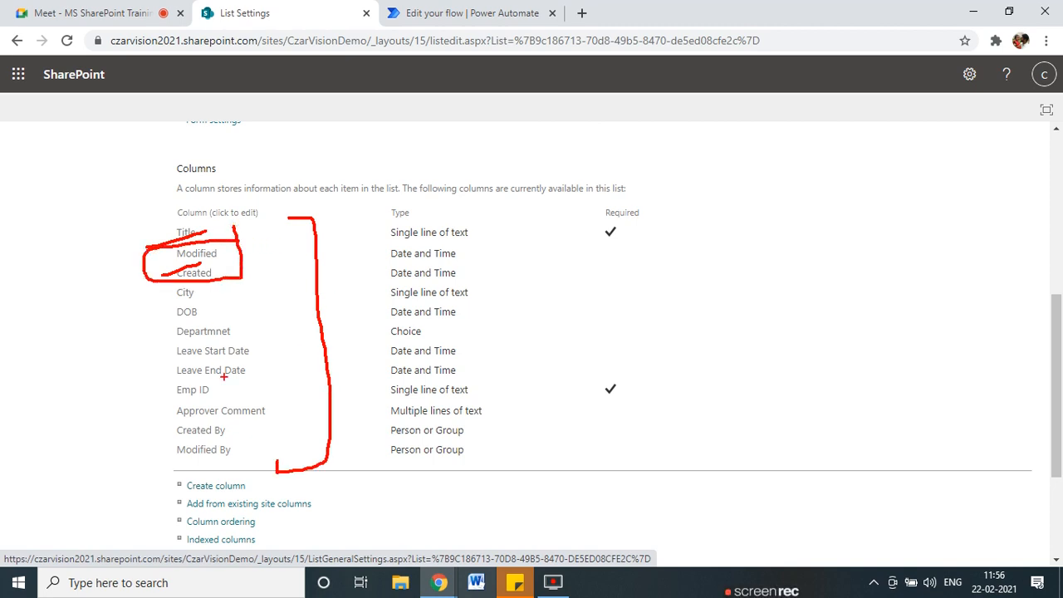
mouse_move(247, 430)
mouse_down()
mouse_move(162, 424)
mouse_move(246, 458)
mouse_move(249, 425)
mouse_up()
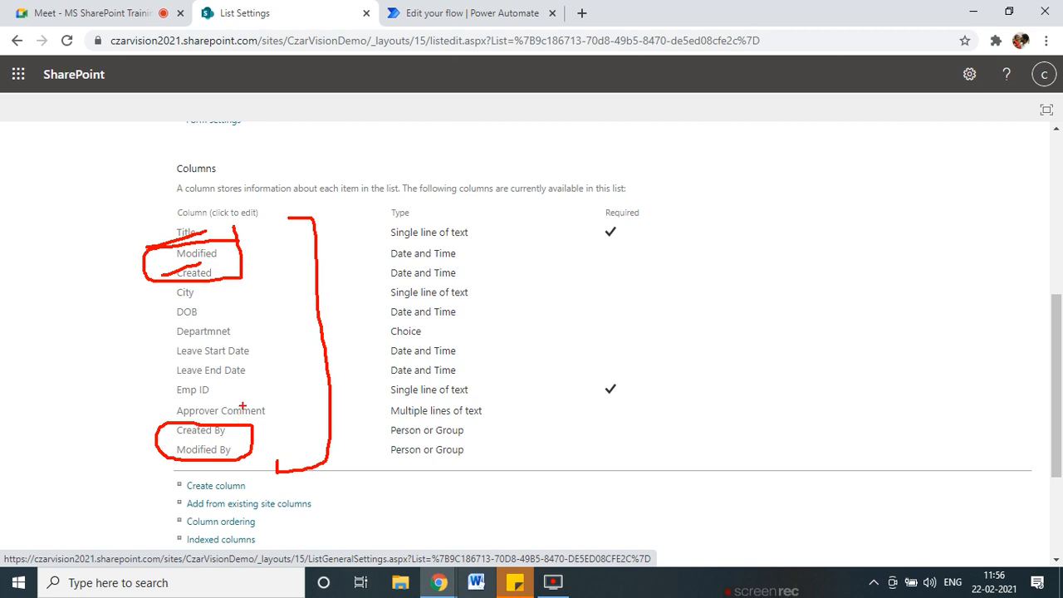
scroll(642, 430, up, 5)
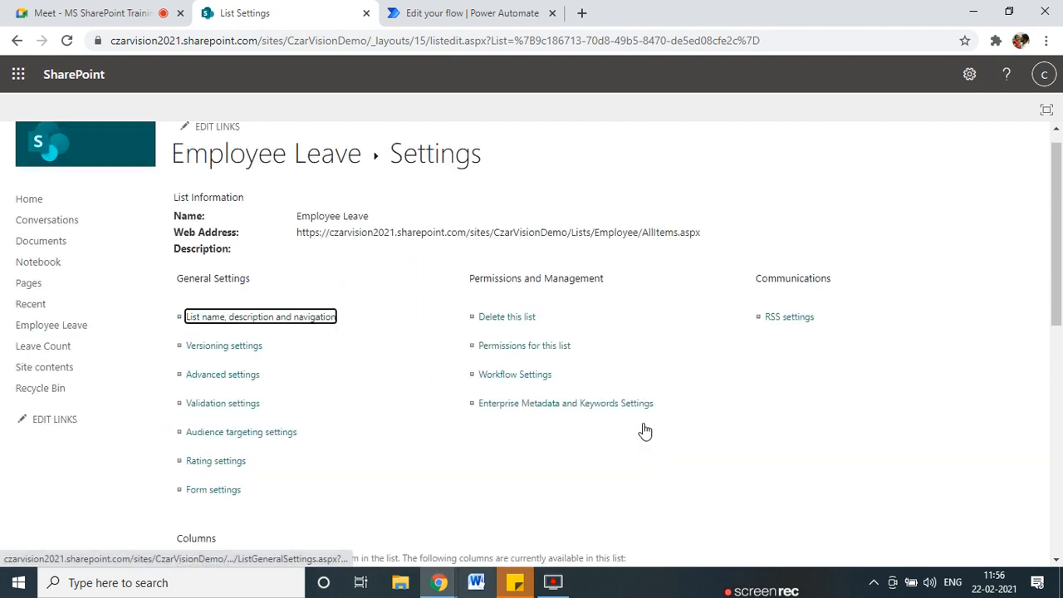
- Return to the Employee Leave list and open the current All Items view for editing to examine its displayed columns
click(269, 185)
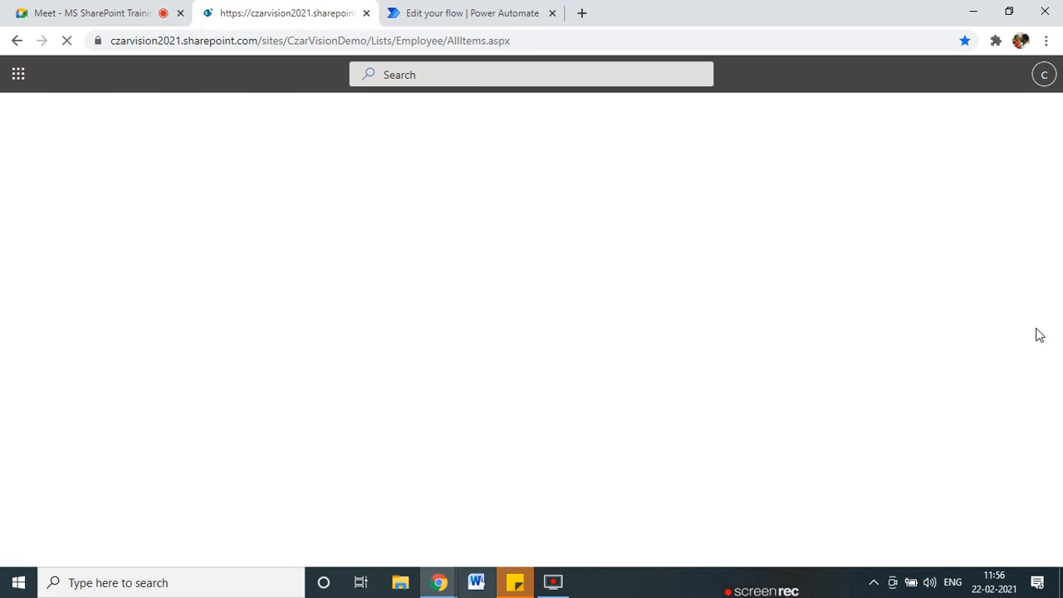
click(935, 180)
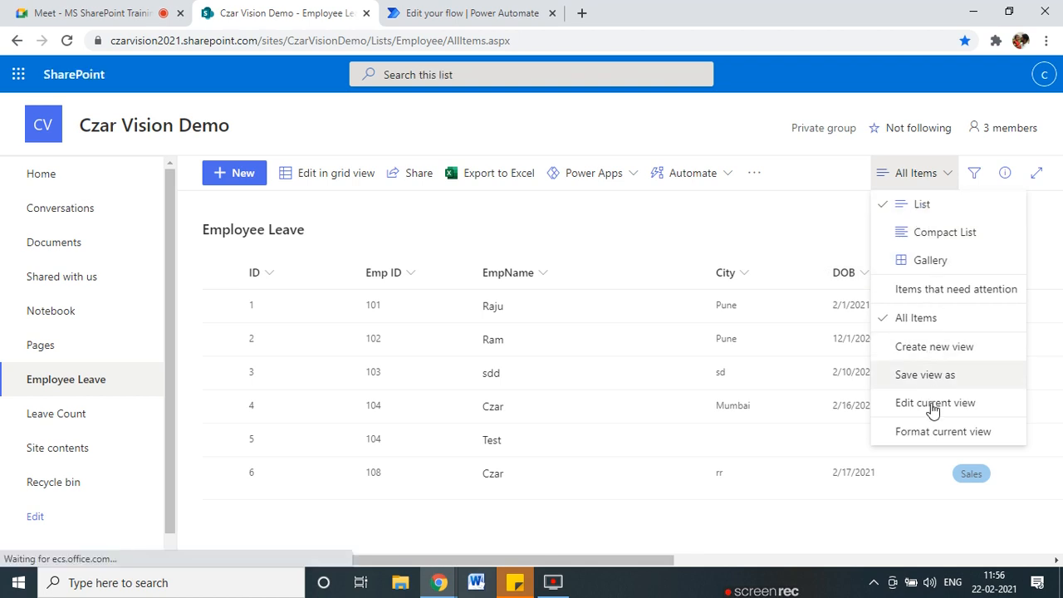
click(934, 404)
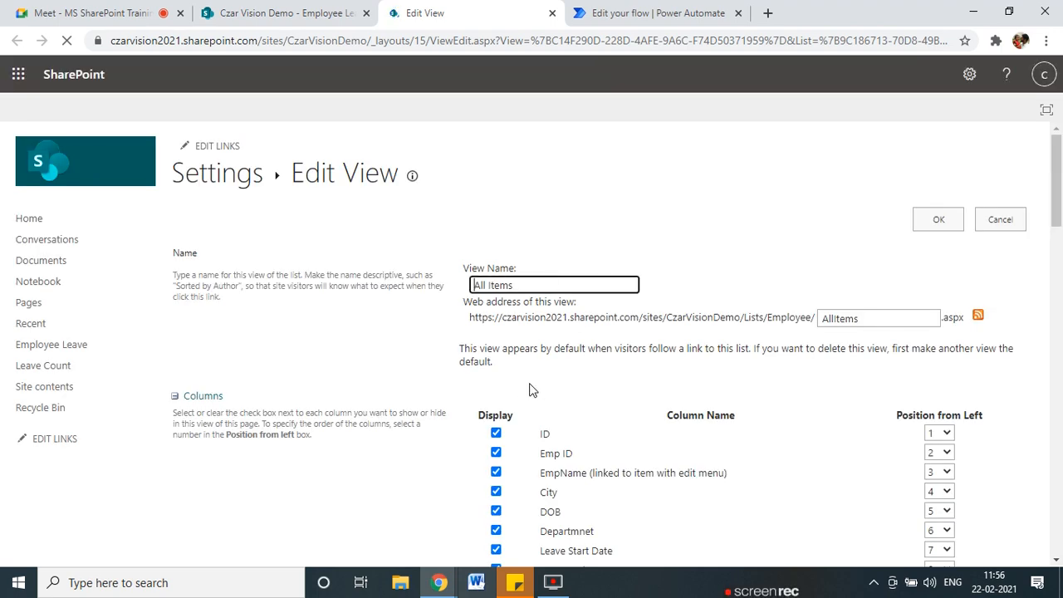
mouse_move(516, 416)
mouse_down()
mouse_move(469, 431)
mouse_move(523, 427)
mouse_move(517, 415)
mouse_up()
mouse_move(532, 425)
mouse_down()
mouse_move(540, 445)
mouse_move(569, 427)
mouse_move(531, 426)
mouse_up()
- Go back to the Employee Leave list and examine the ID values of its rows
click(274, 13)
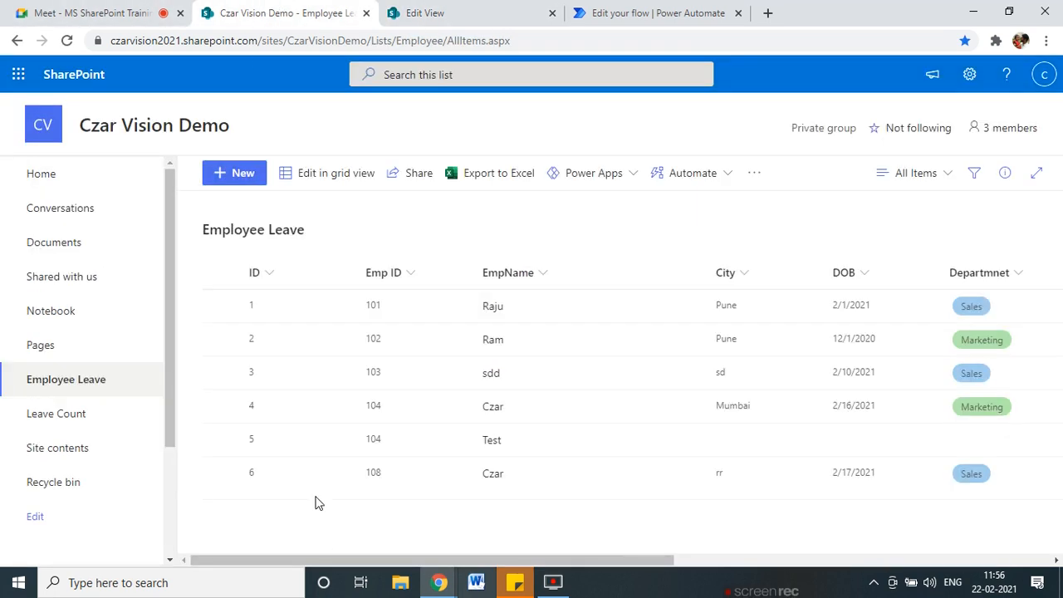
mouse_move(194, 302)
mouse_down()
mouse_move(253, 307)
mouse_move(231, 321)
mouse_move(246, 338)
mouse_move(224, 347)
mouse_move(256, 375)
mouse_move(208, 394)
mouse_up()
drag(196, 403, 251, 406)
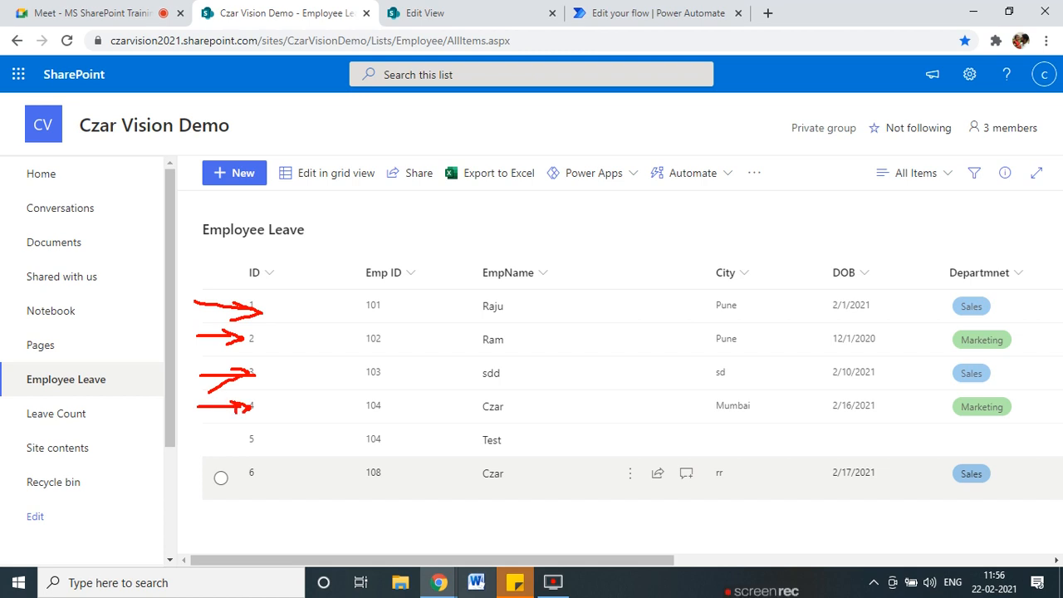
key(Escape)
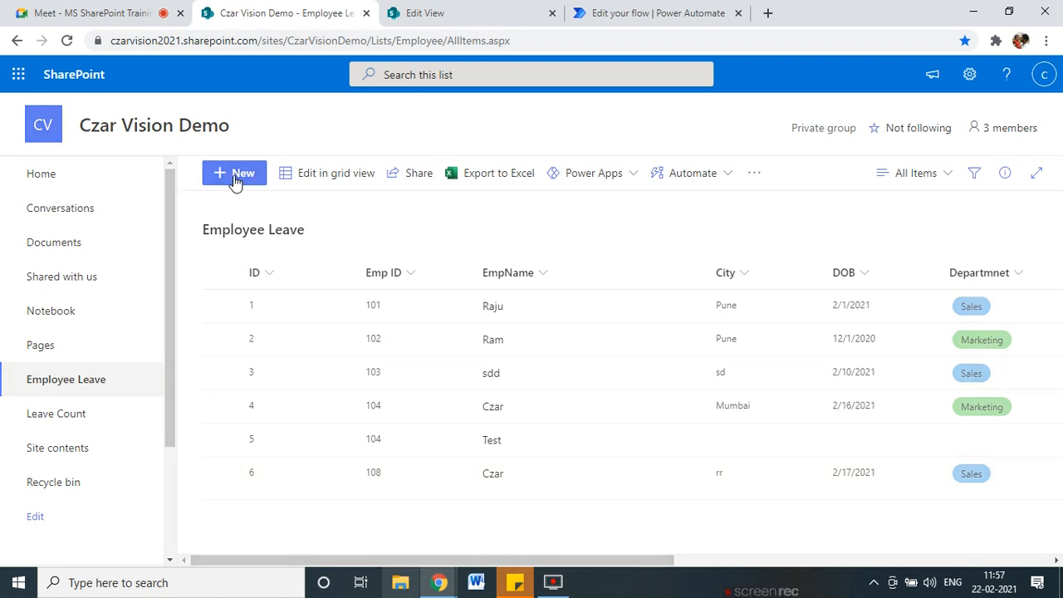
- Start a new item in the Employee Leave list, ready for entering the EmpName
click(235, 177)
click(530, 202)
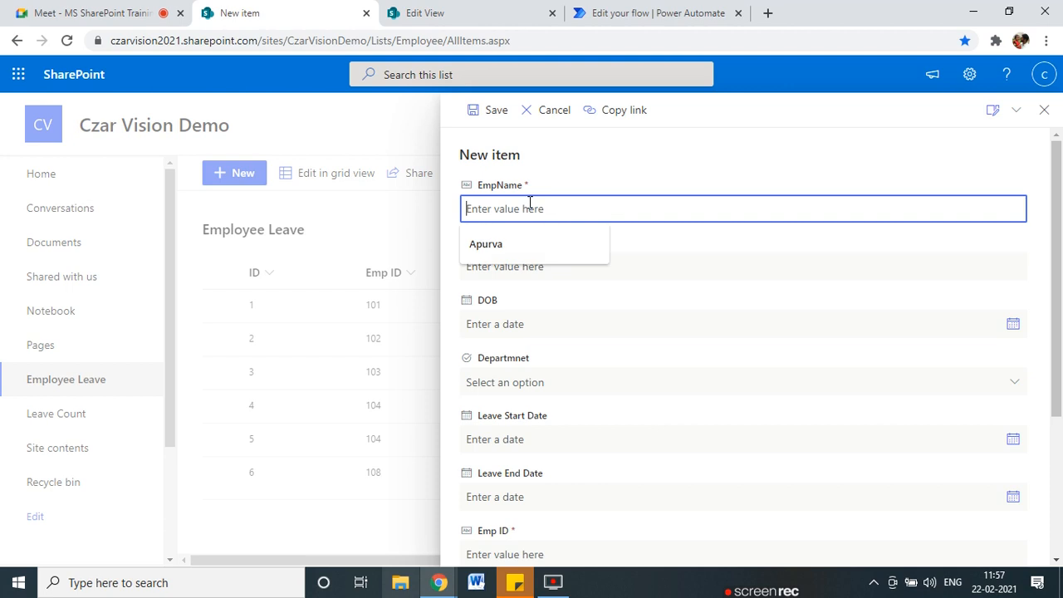
text(2323)
key(BackSpace)
key(BackSpace)
key(BackSpace)
key(BackSpace)
text(324324)
scroll(676, 263, down, 3)
scroll(690, 330, up, 3)
key(BackSpace)
key(BackSpace)
key(BackSpace)
key(BackSpace)
key(BackSpace)
- Fill in the new item with EmpName "safsa" and Emp ID "eee" and save it
text(safsa)
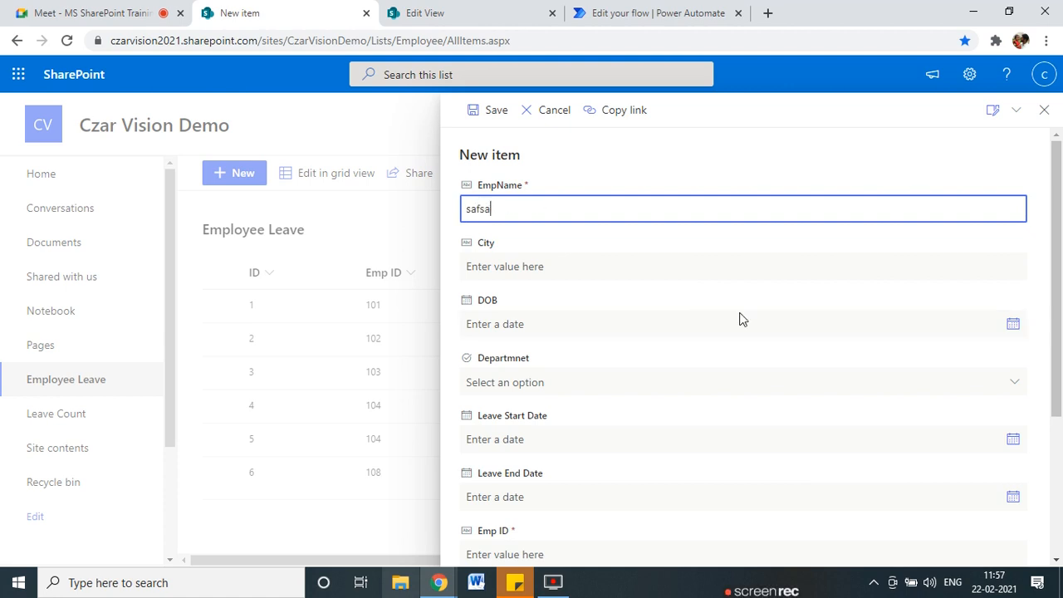
scroll(739, 319, down, 3)
click(543, 336)
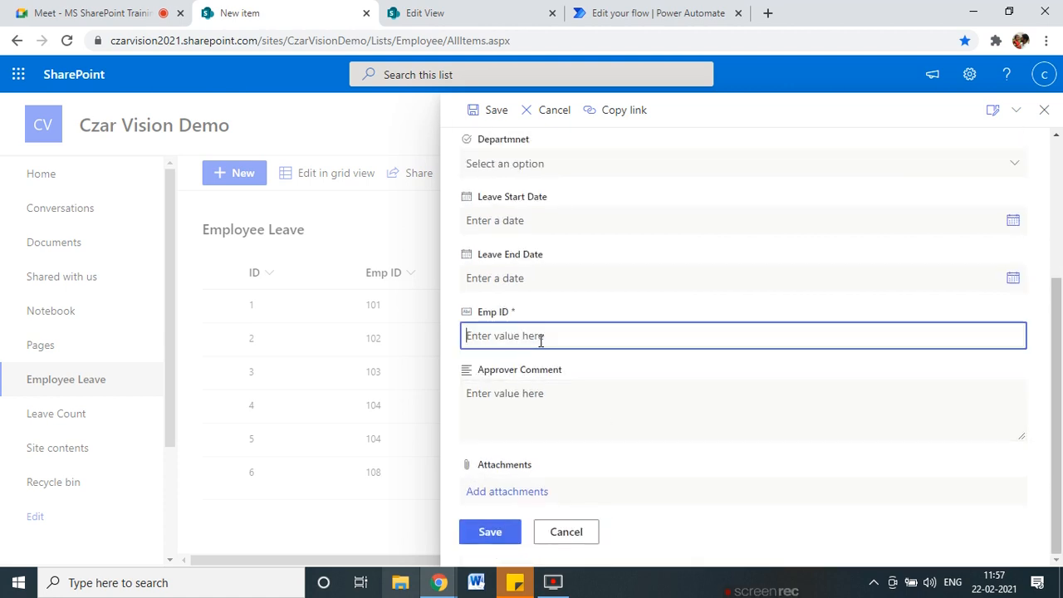
text(eee)
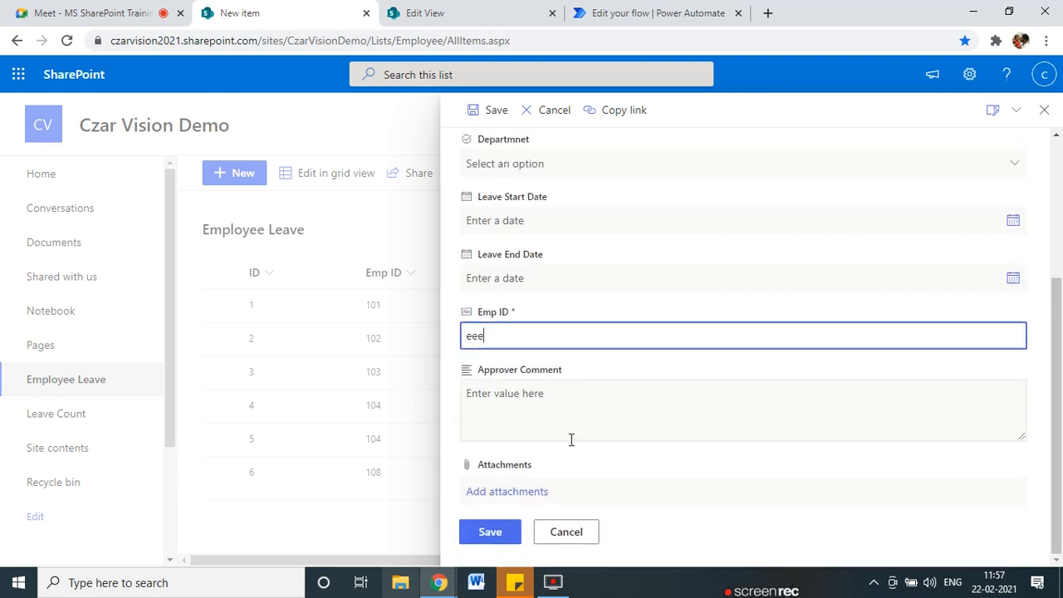
click(501, 535)
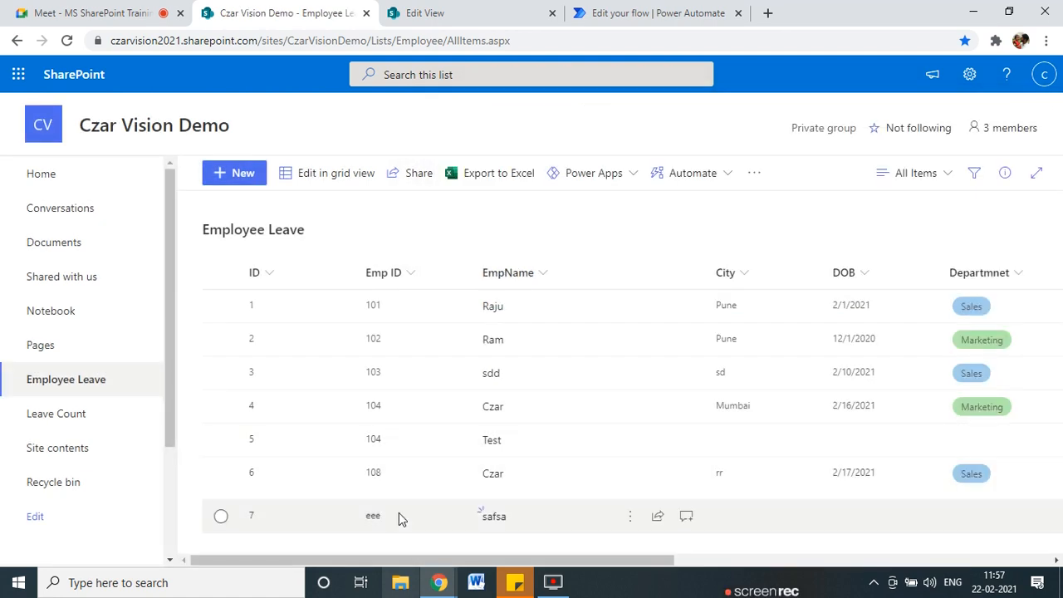
mouse_move(242, 491)
mouse_down()
mouse_move(269, 528)
mouse_move(243, 495)
mouse_up()
mouse_move(268, 257)
mouse_down()
mouse_move(236, 291)
mouse_move(274, 262)
mouse_up()
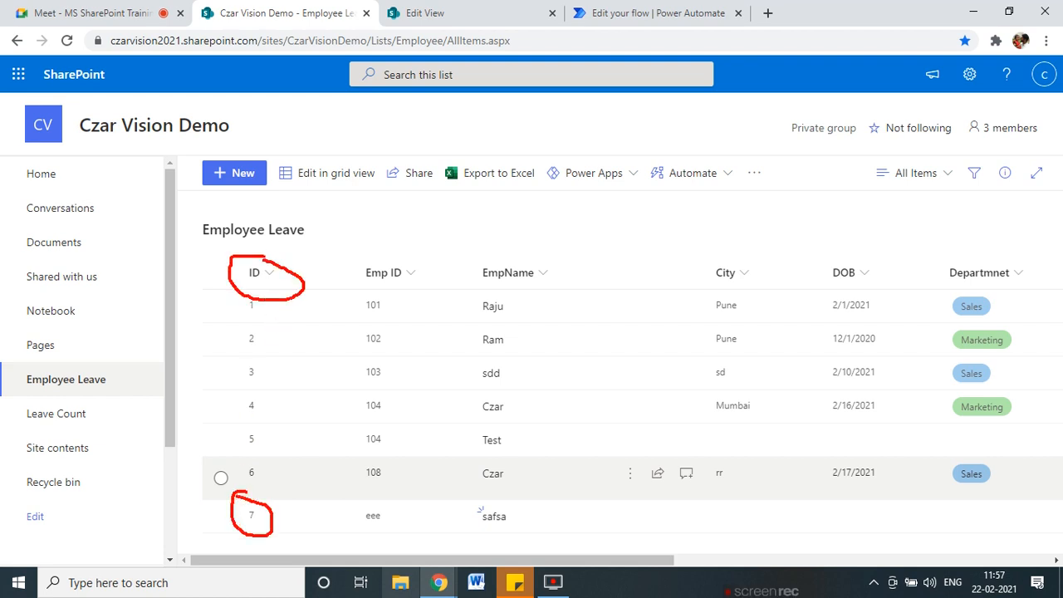
mouse_move(192, 460)
mouse_down()
mouse_move(243, 467)
mouse_move(193, 497)
mouse_move(224, 503)
mouse_up()
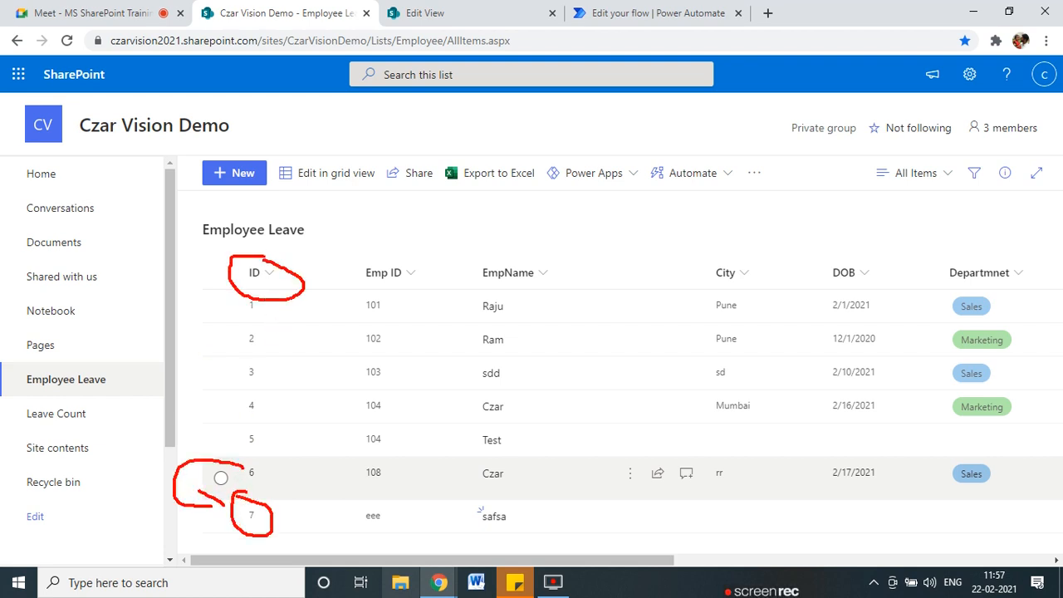
key(Escape)
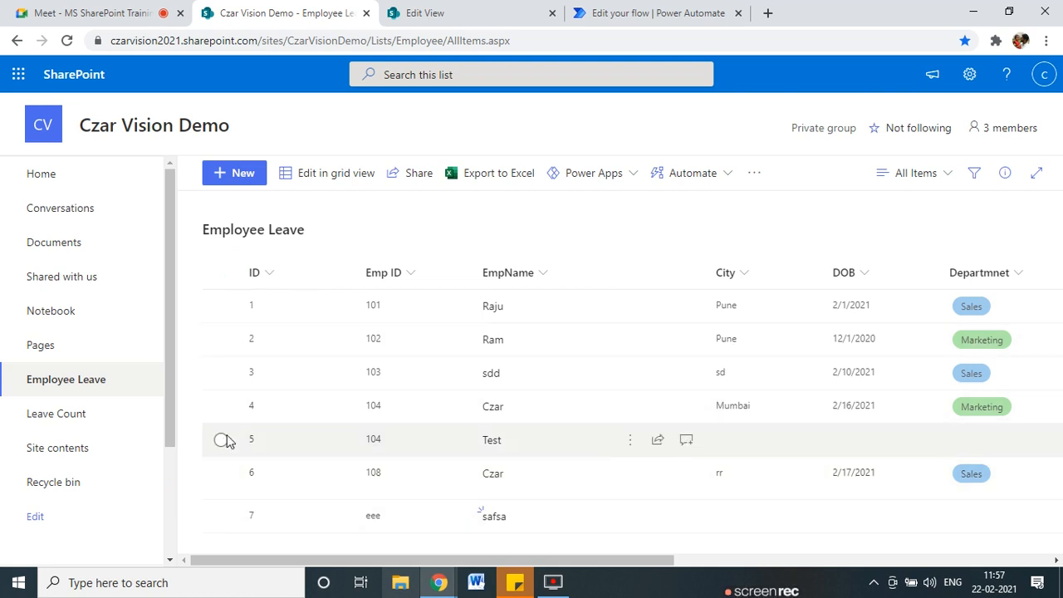
- Delete the five items with IDs 3 through 7 from the Employee Leave list
click(221, 373)
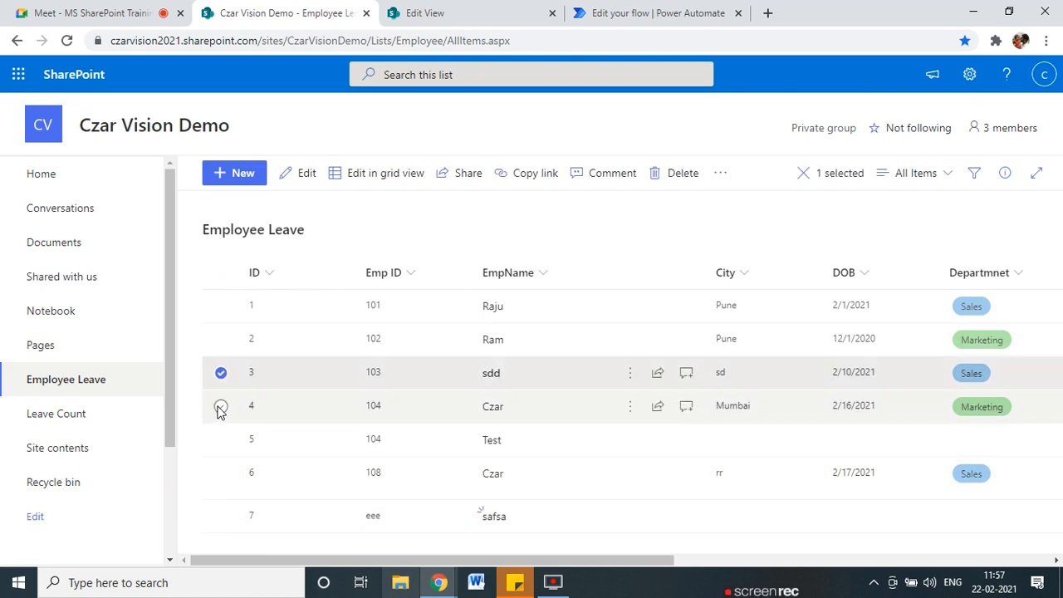
click(220, 406)
click(221, 439)
click(220, 472)
click(221, 473)
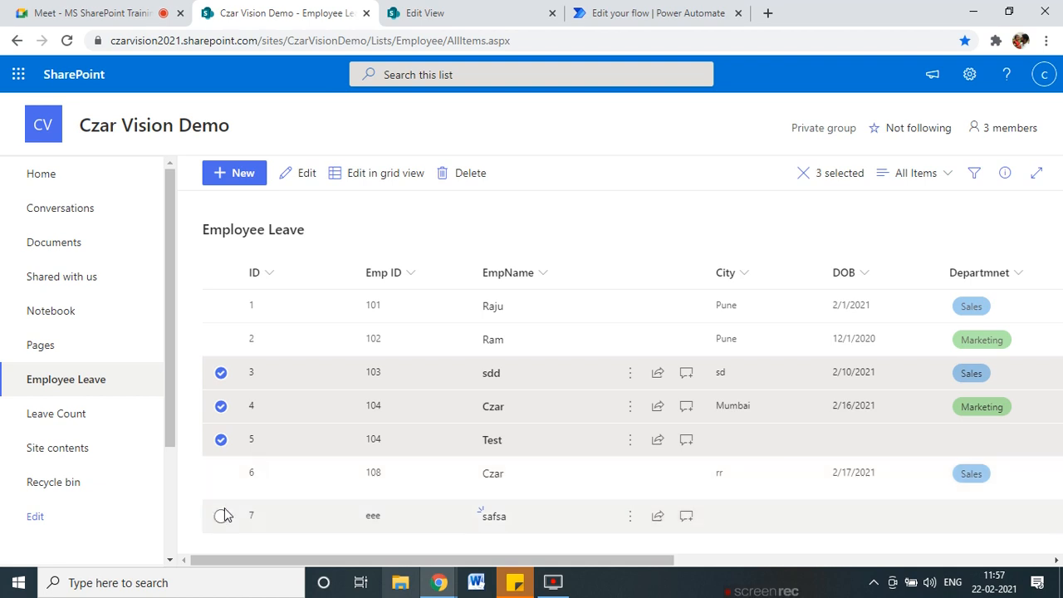
click(221, 475)
click(221, 515)
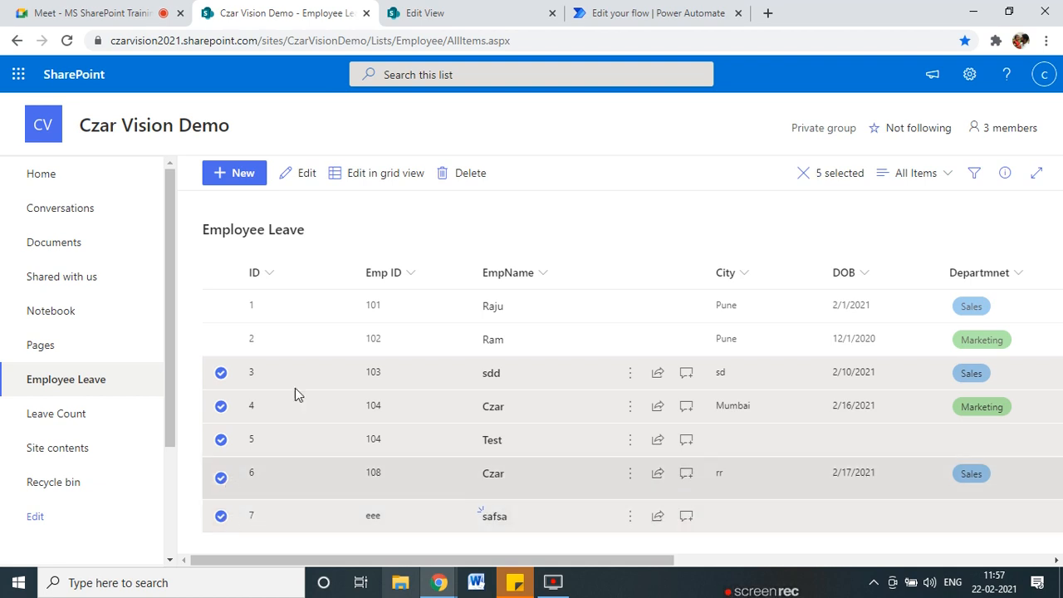
key(Delete)
click(540, 351)
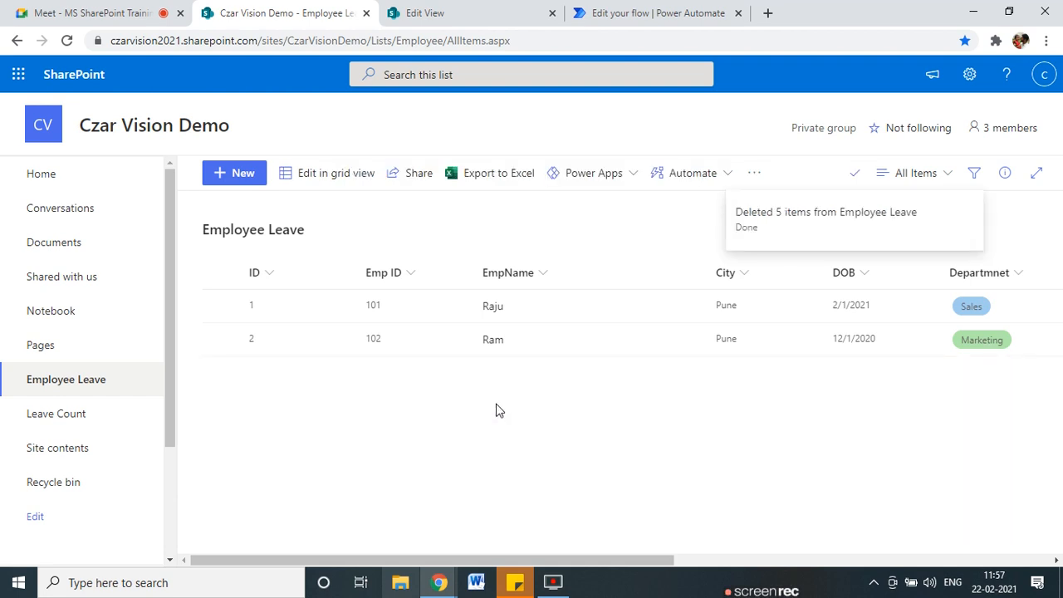
- Add another item to the Employee Leave list with both EmpName and Emp ID set to "Test" and save it
click(236, 178)
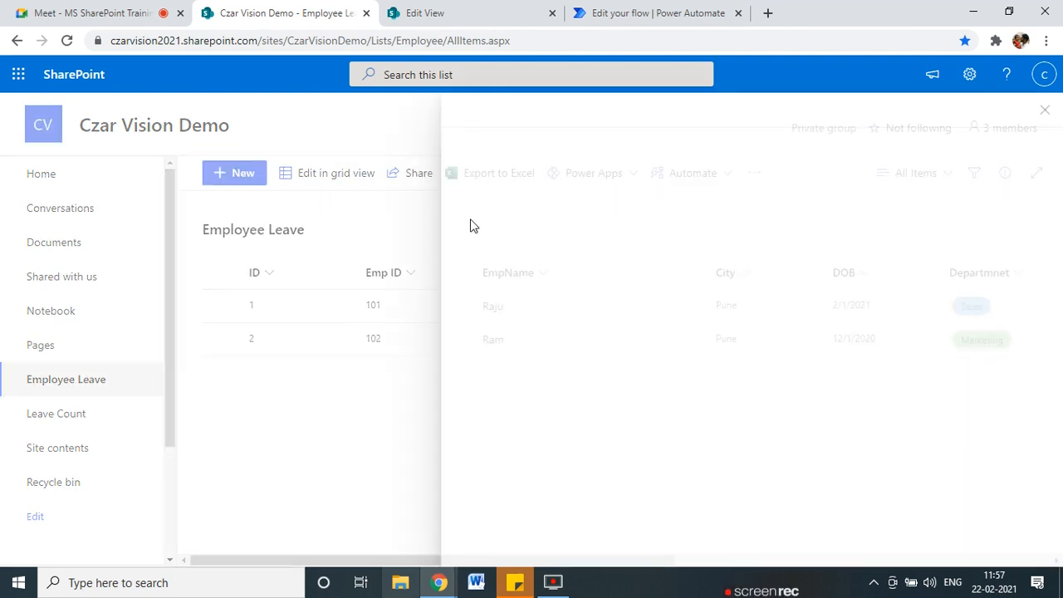
text(Test)
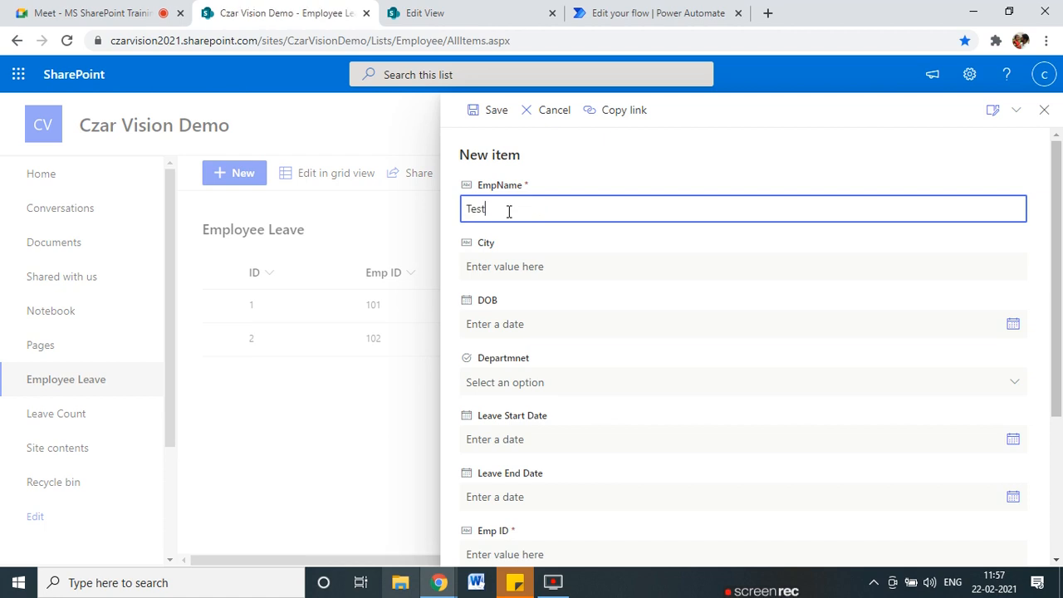
scroll(673, 343, down, 2)
scroll(673, 344, down, 1)
click(515, 329)
text(Test)
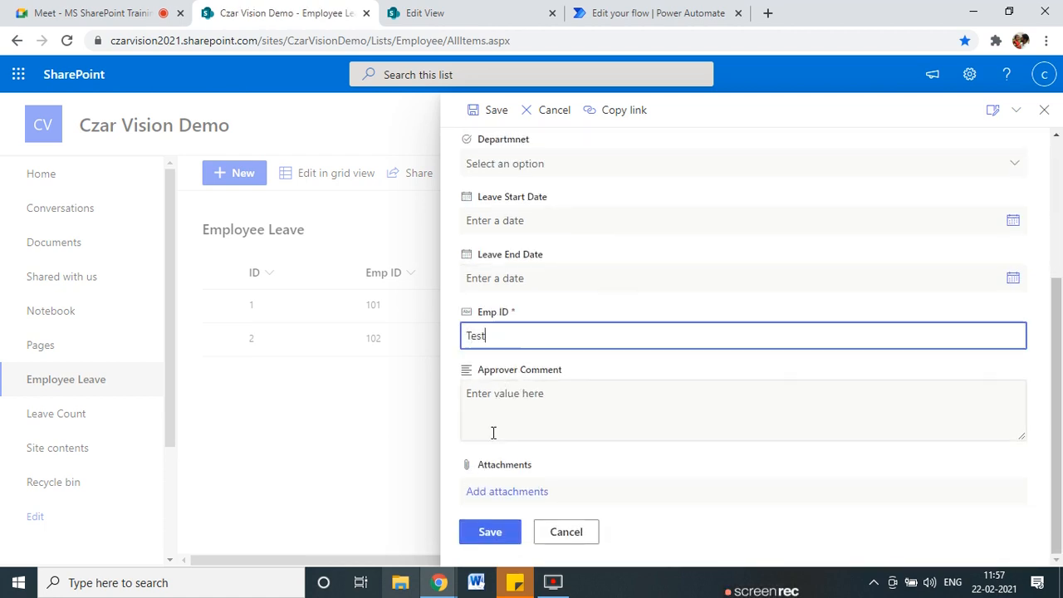
click(488, 532)
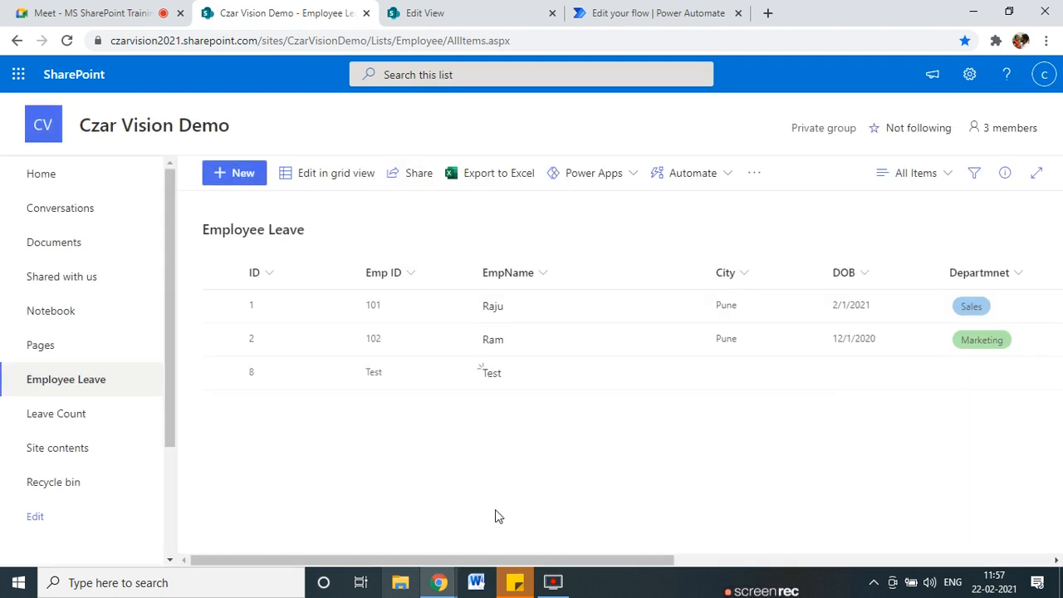
mouse_move(249, 348)
mouse_down()
mouse_move(265, 374)
mouse_move(239, 355)
mouse_up()
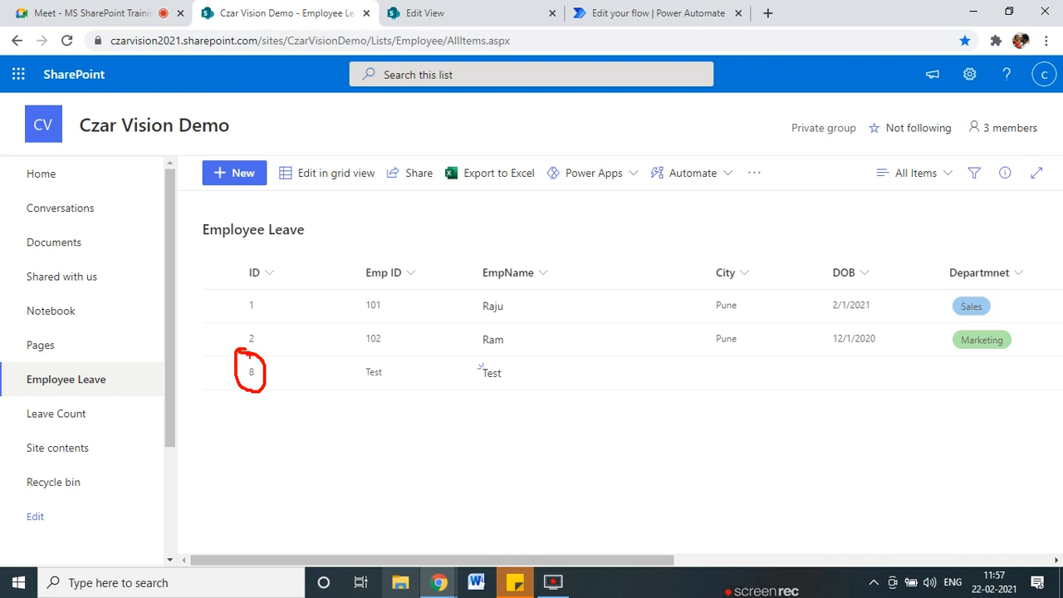
click(304, 384)
drag(184, 376, 213, 374)
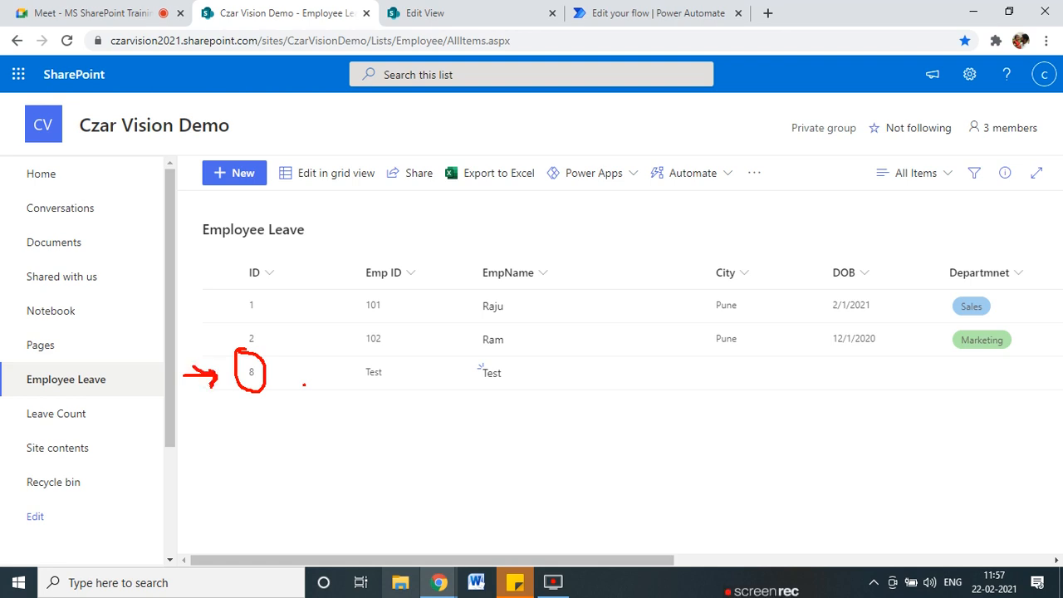
key(Escape)
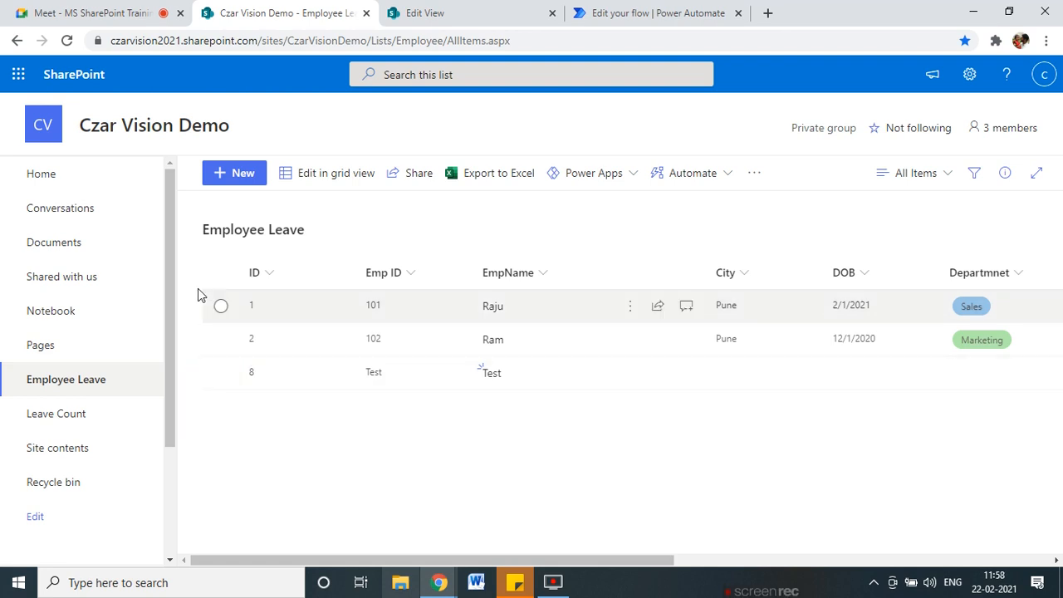
- Open the item with ID 2 for editing and close its form without changes
click(227, 342)
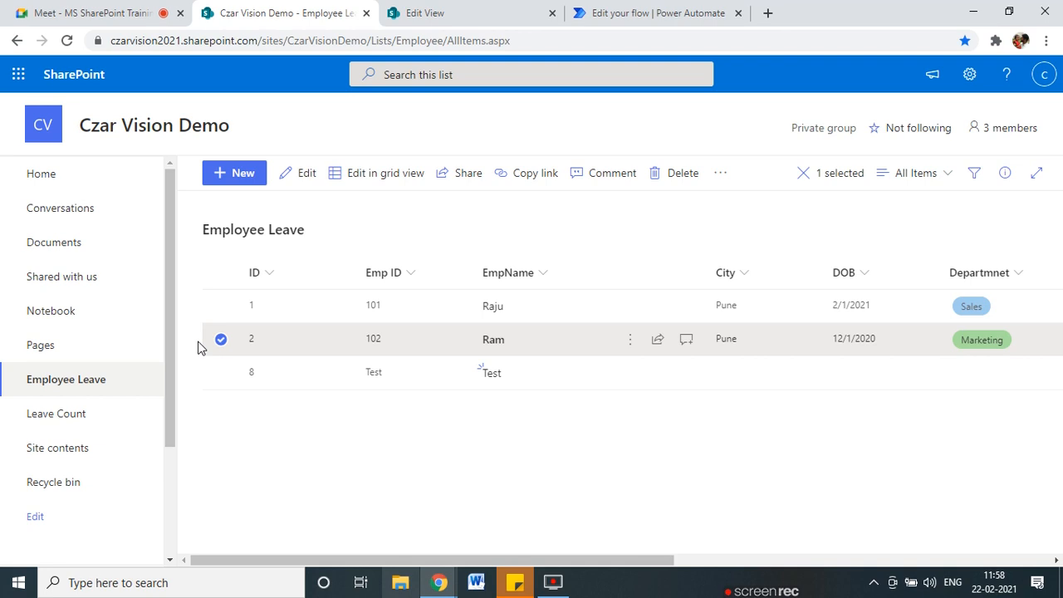
mouse_move(259, 349)
mouse_down()
mouse_move(250, 356)
mouse_move(276, 375)
mouse_move(264, 349)
mouse_up()
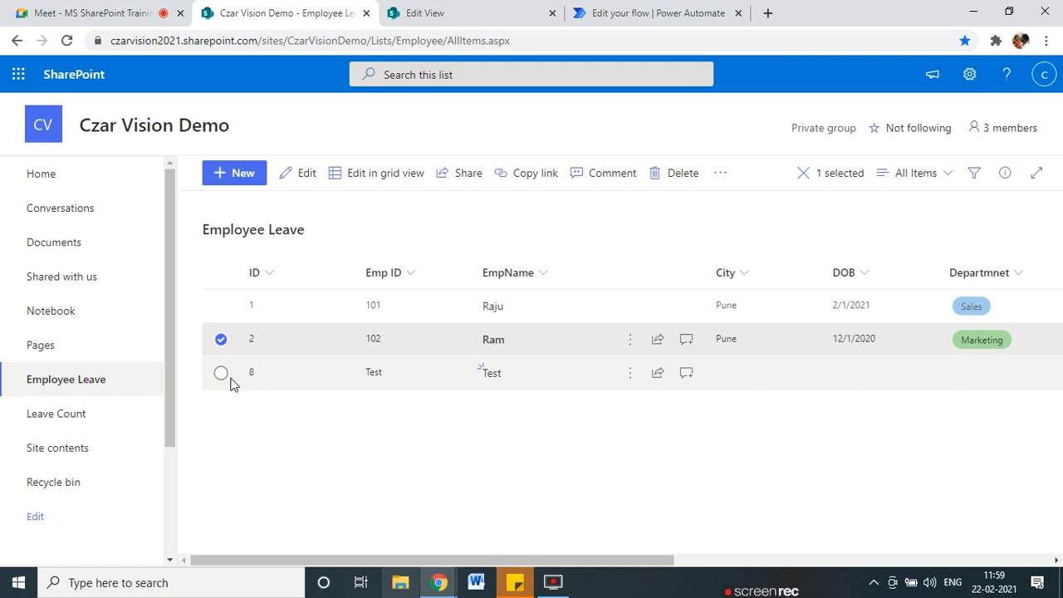
click(302, 178)
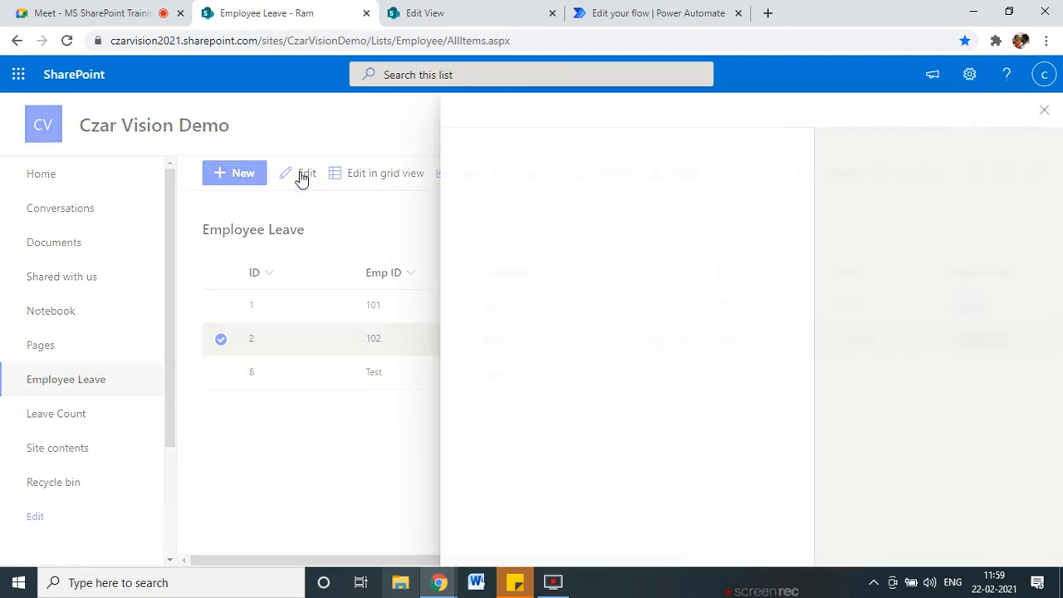
click(1044, 112)
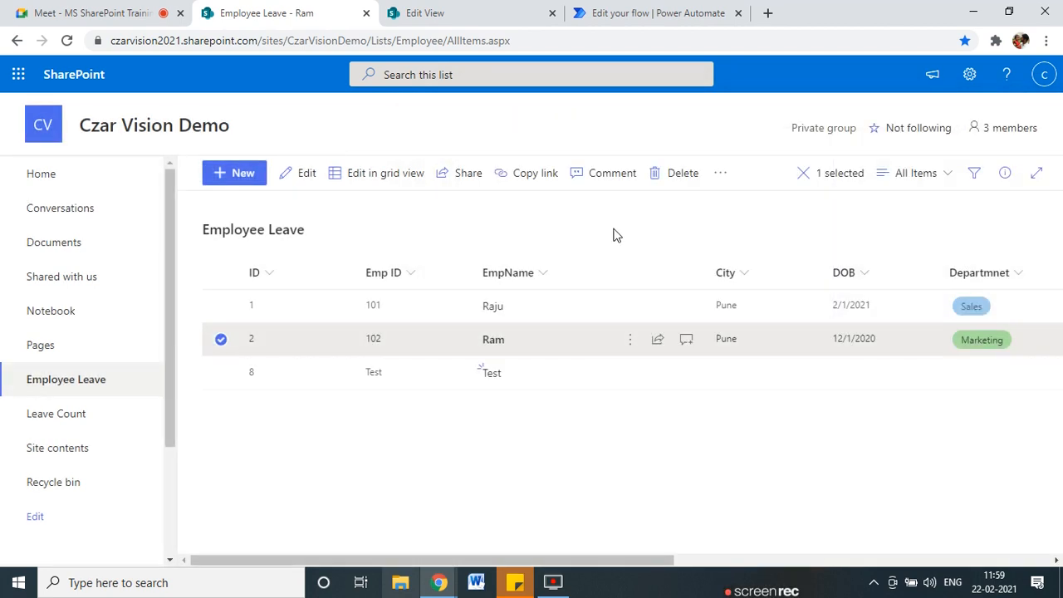
- Filter the Employee Leave list by Emp ID 102 and highlight the filter parameters in the page address
click(412, 274)
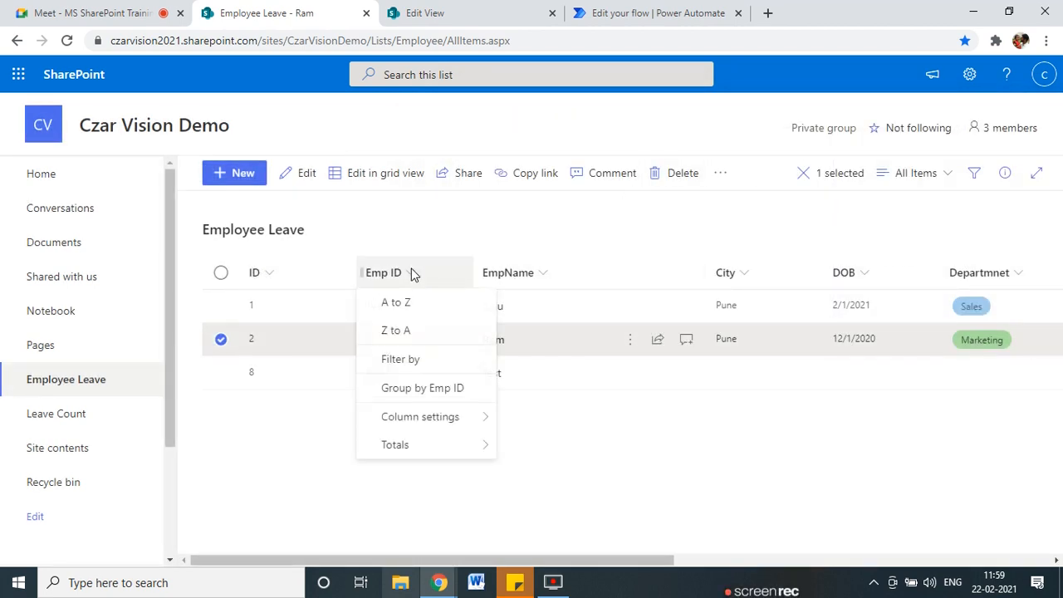
click(419, 365)
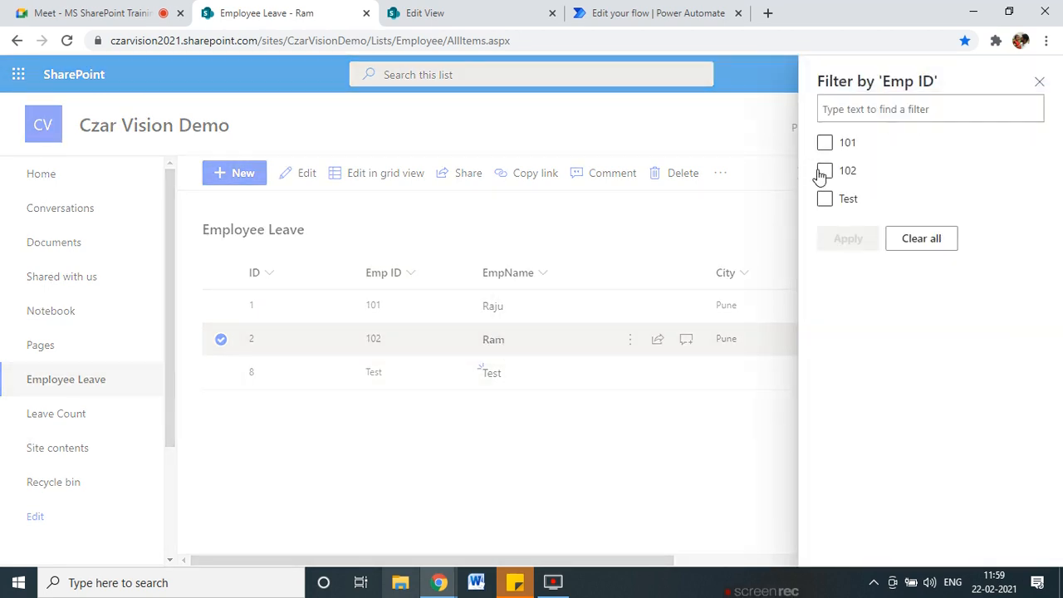
click(824, 171)
click(839, 243)
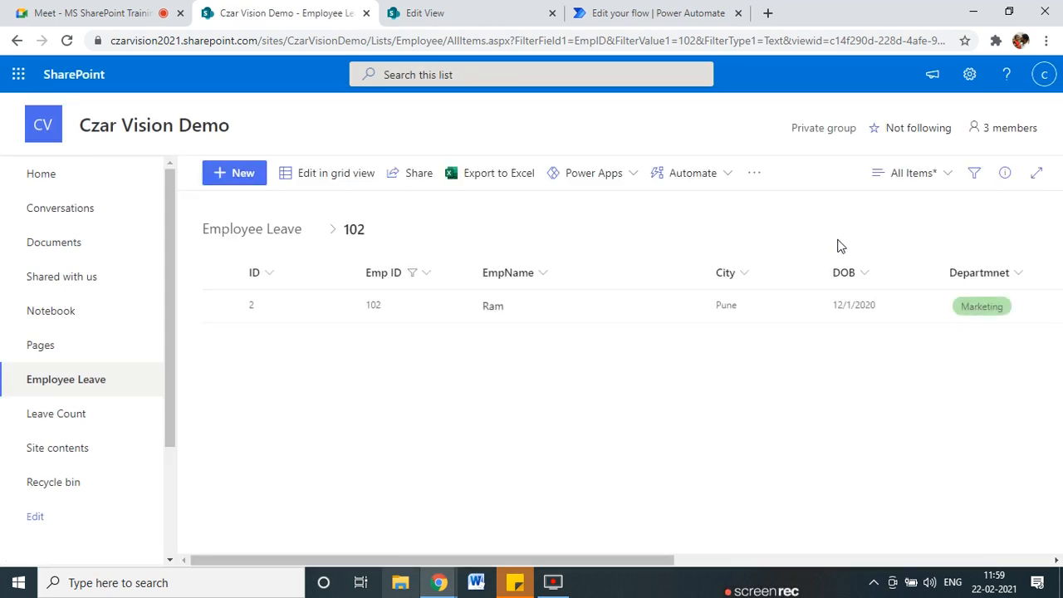
click(681, 40)
drag(693, 40, 331, 41)
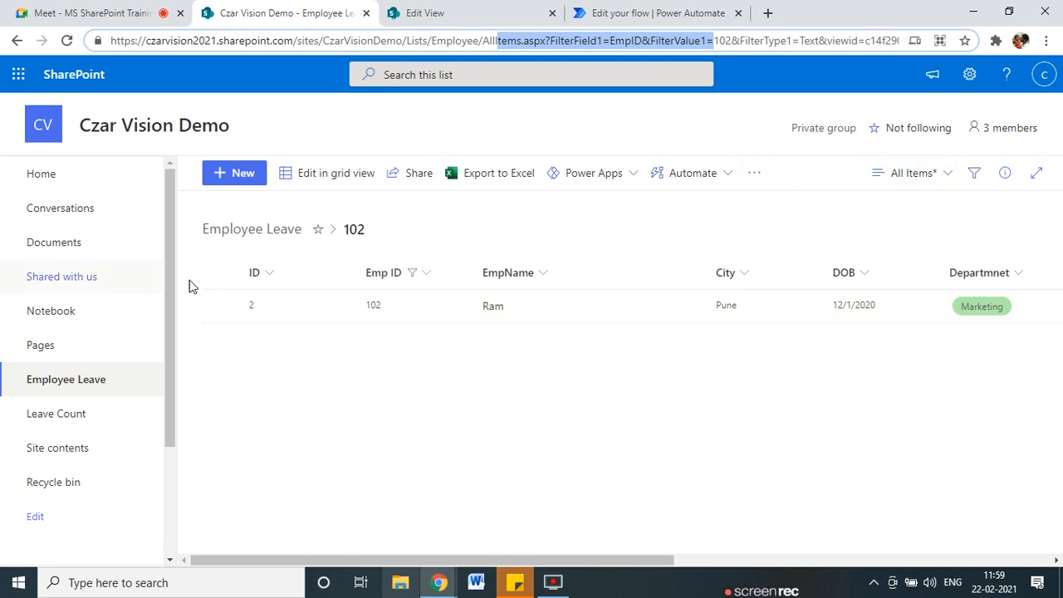
- Remove the 102 filter from the Emp ID column
click(434, 273)
click(434, 365)
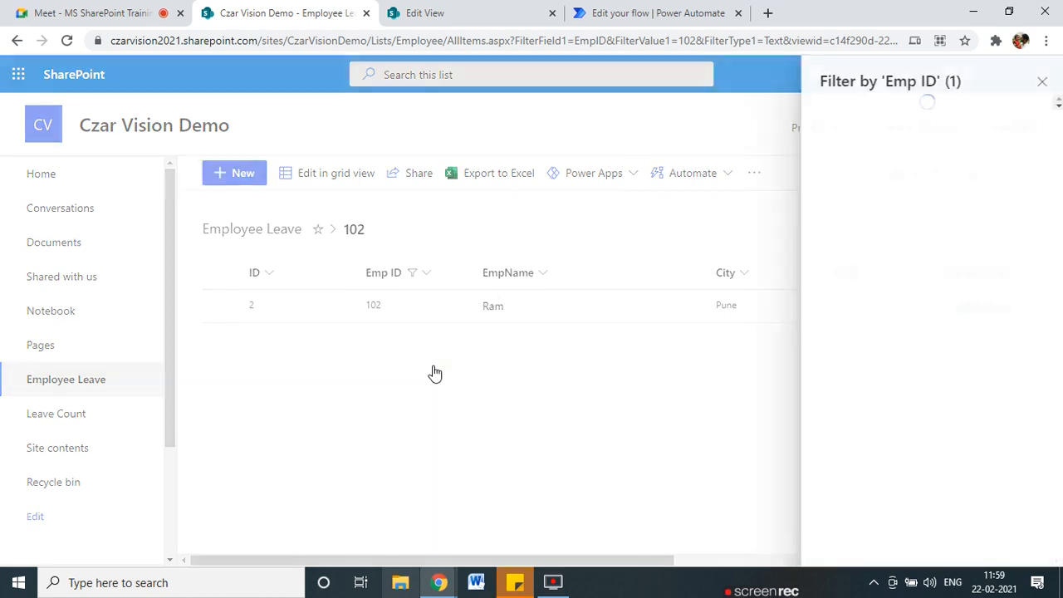
click(824, 170)
click(832, 230)
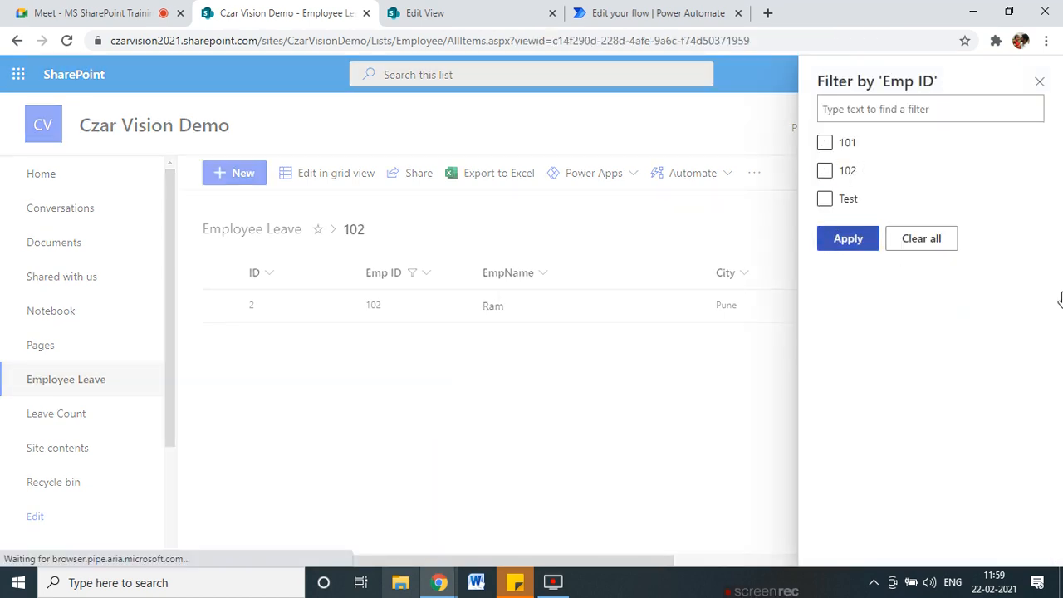
- Filter the Employee Leave list by ID 8 and highlight the ID field name in the page address
click(262, 277)
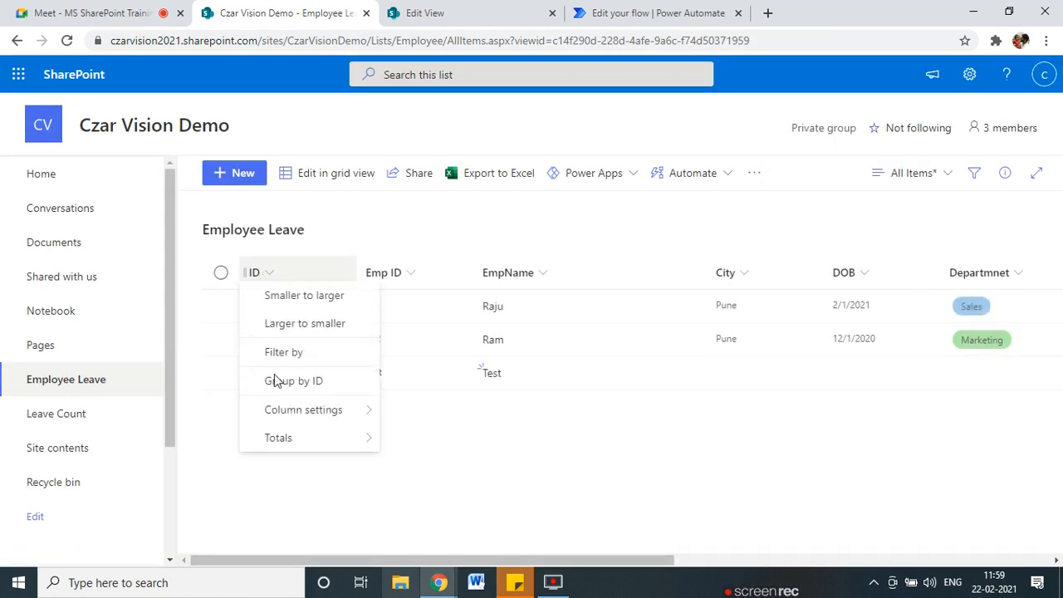
click(349, 352)
click(834, 165)
click(833, 206)
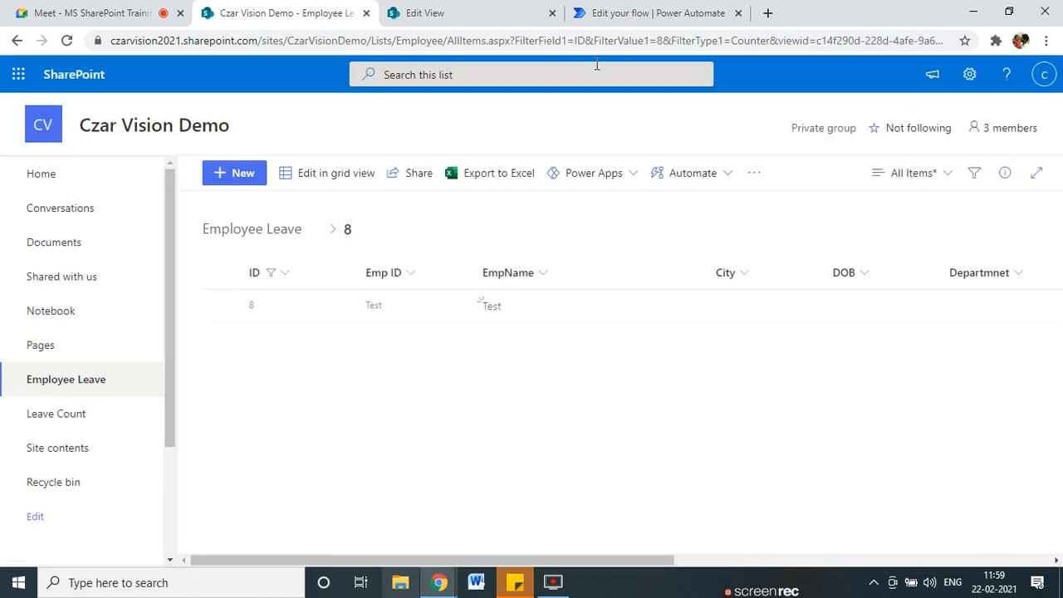
double_click(580, 41)
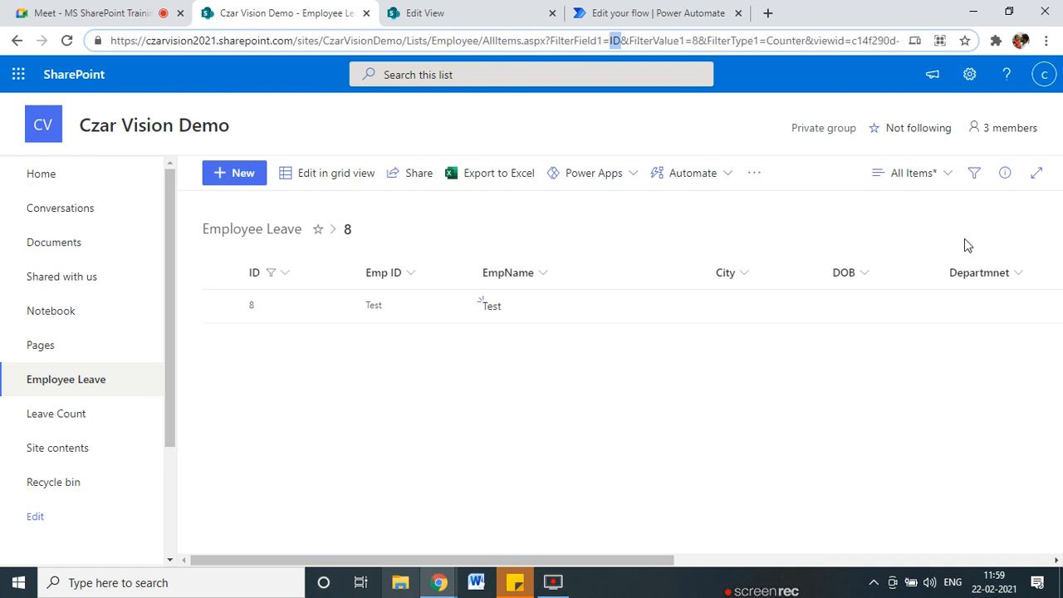
click(284, 275)
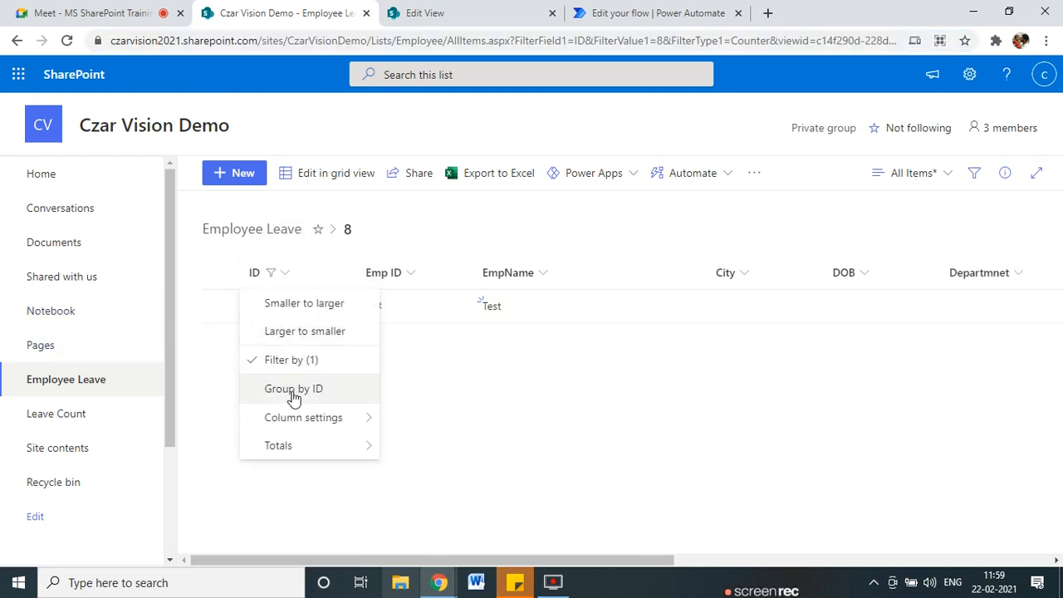
click(291, 359)
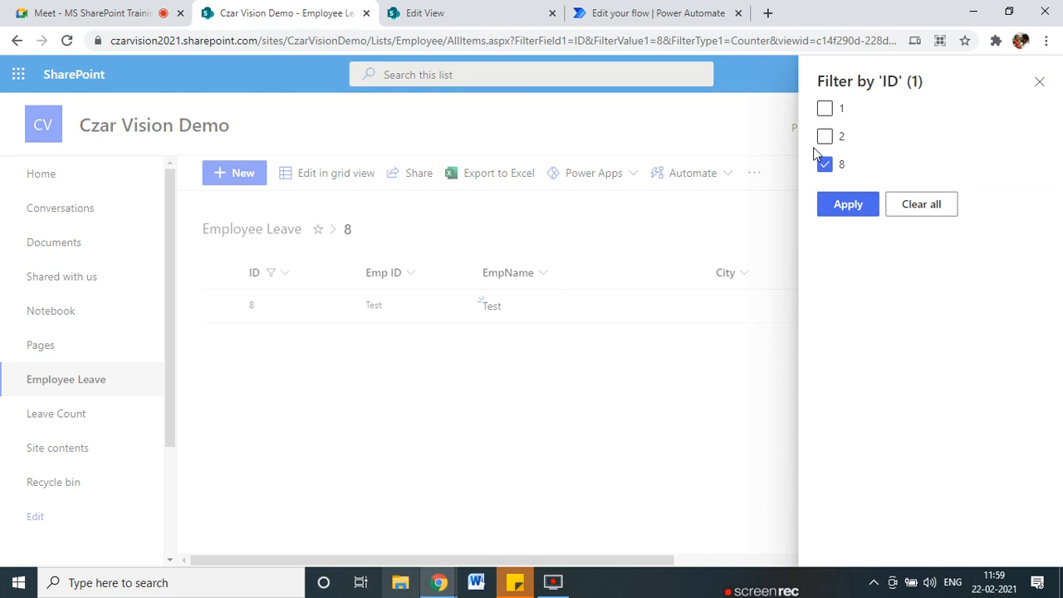
click(914, 209)
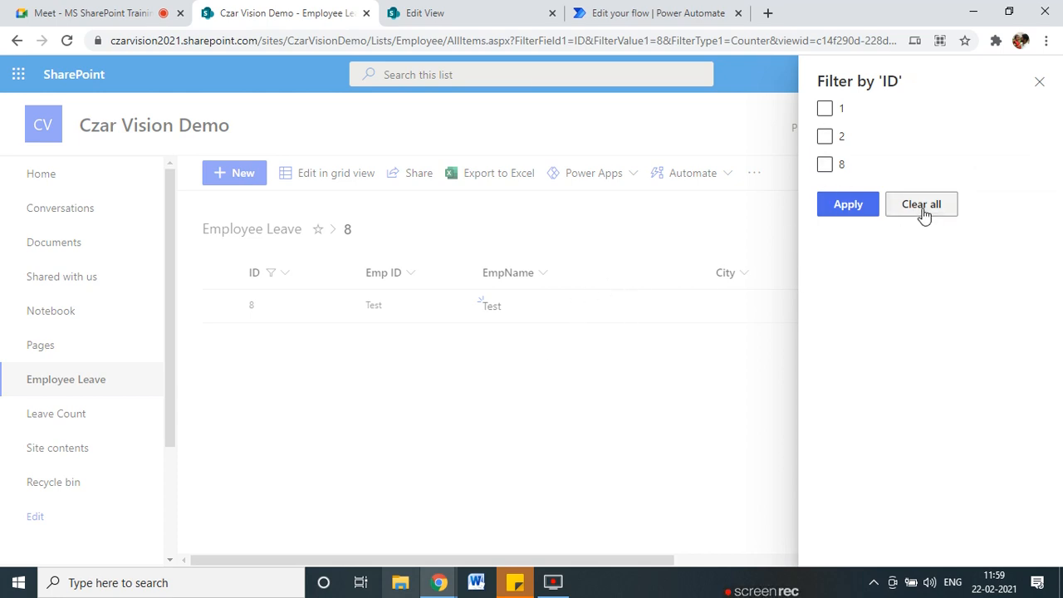
click(1039, 81)
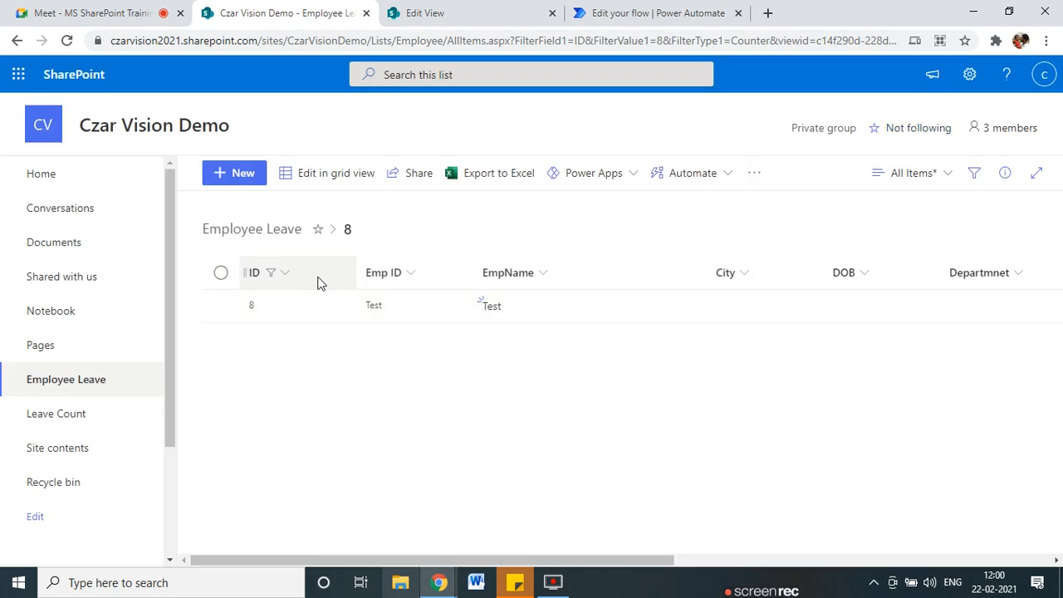
- Clear the filter on the ID column so that all list items are displayed
click(287, 274)
click(302, 366)
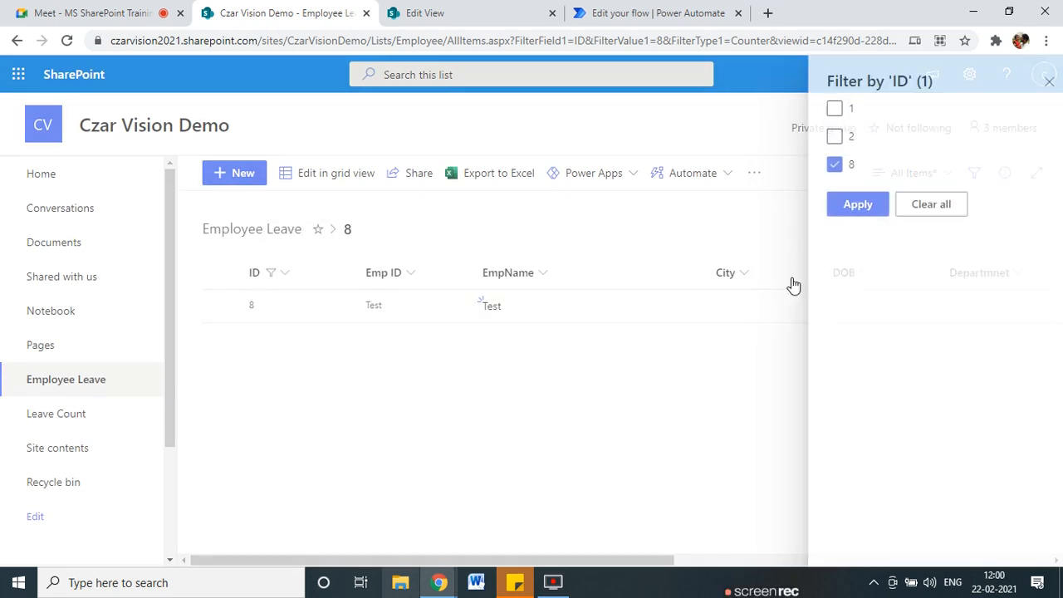
click(922, 204)
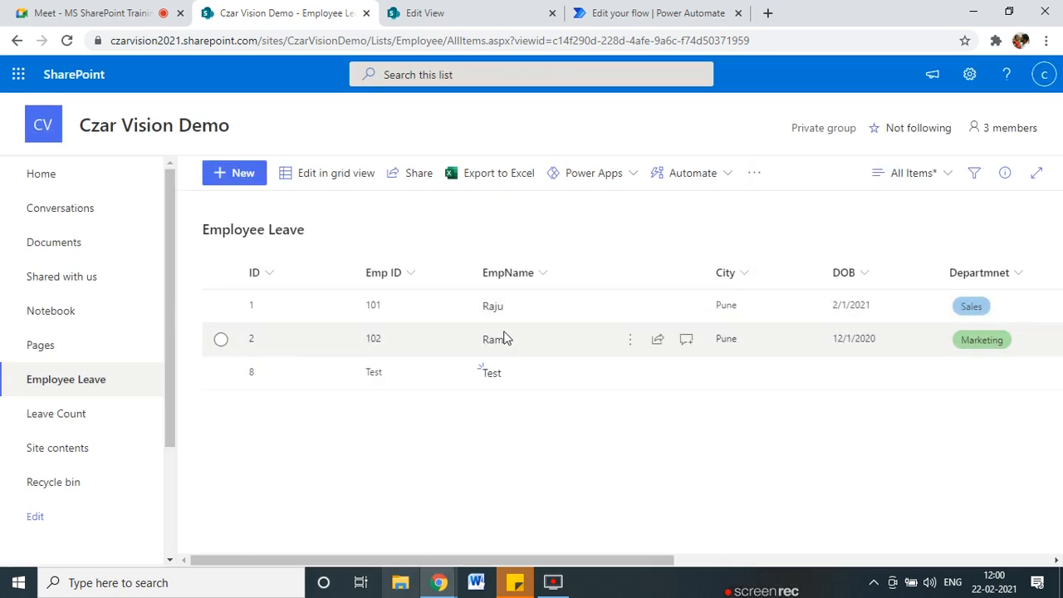
- Open the details of the item with ID 2 and copy the link to that item
click(492, 340)
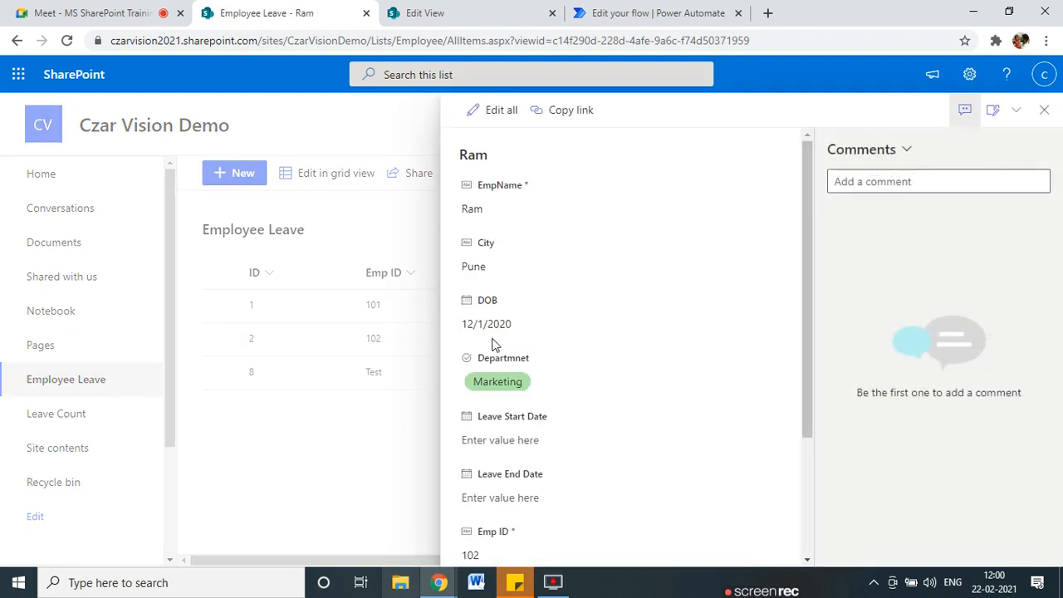
scroll(565, 257, down, 2)
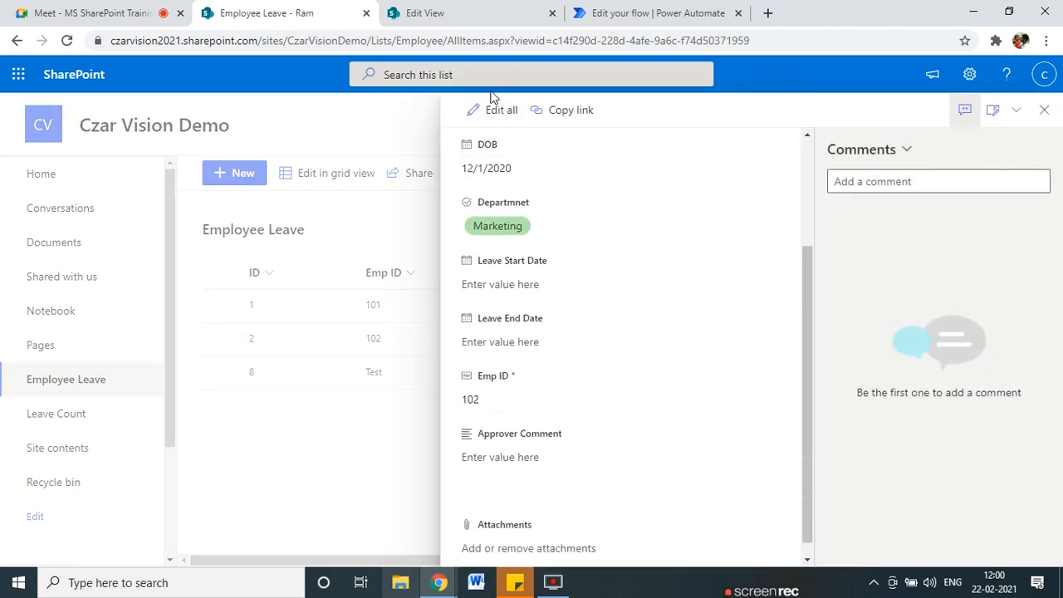
right_click(694, 284)
right_click(695, 126)
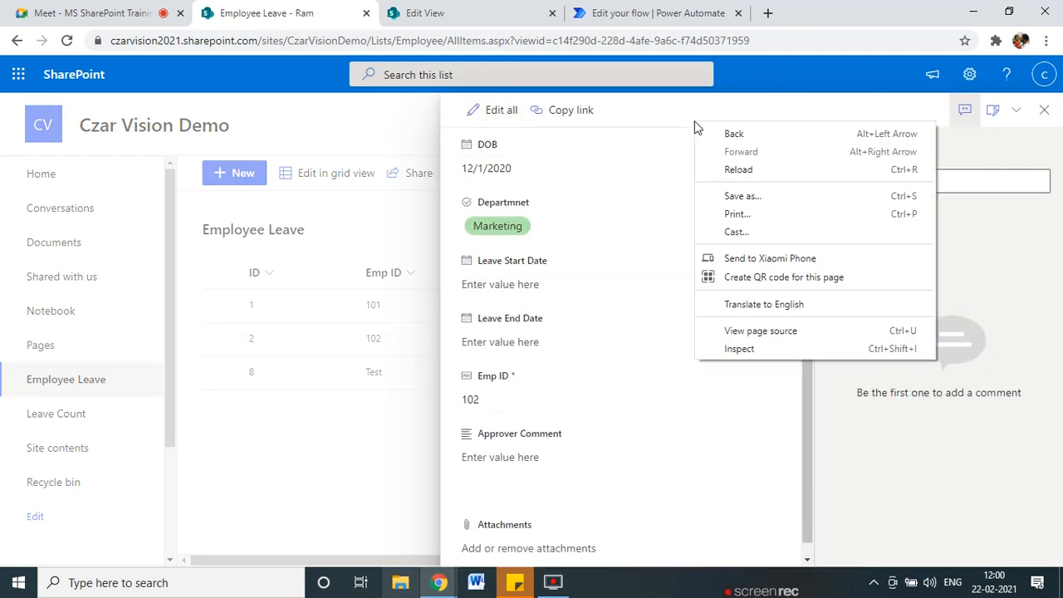
click(564, 121)
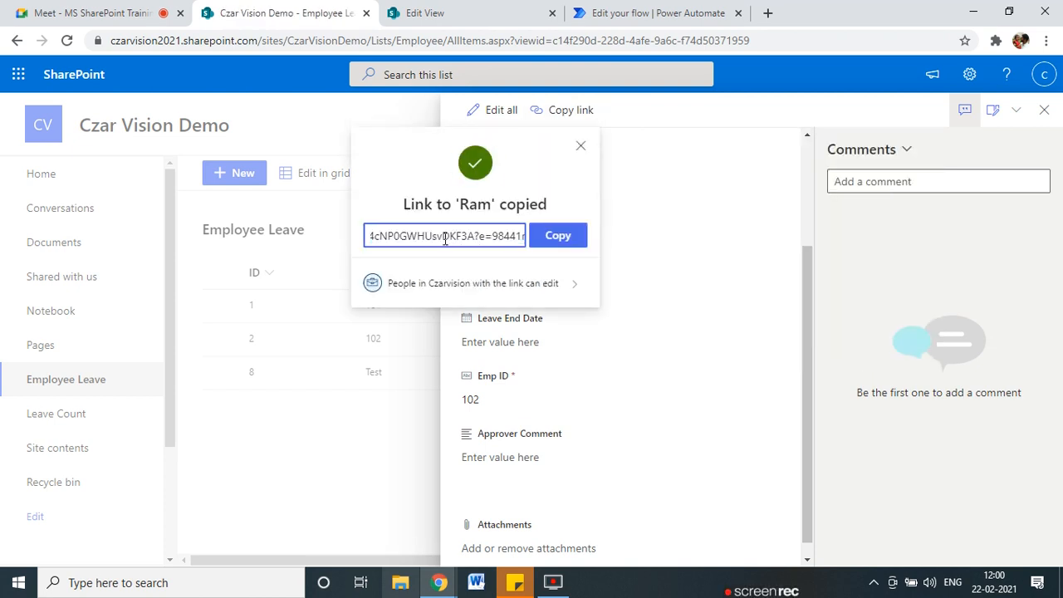
mouse_move(484, 235)
mouse_down()
mouse_move(524, 222)
mouse_move(511, 225)
mouse_move(541, 235)
mouse_move(478, 235)
mouse_up()
click(506, 238)
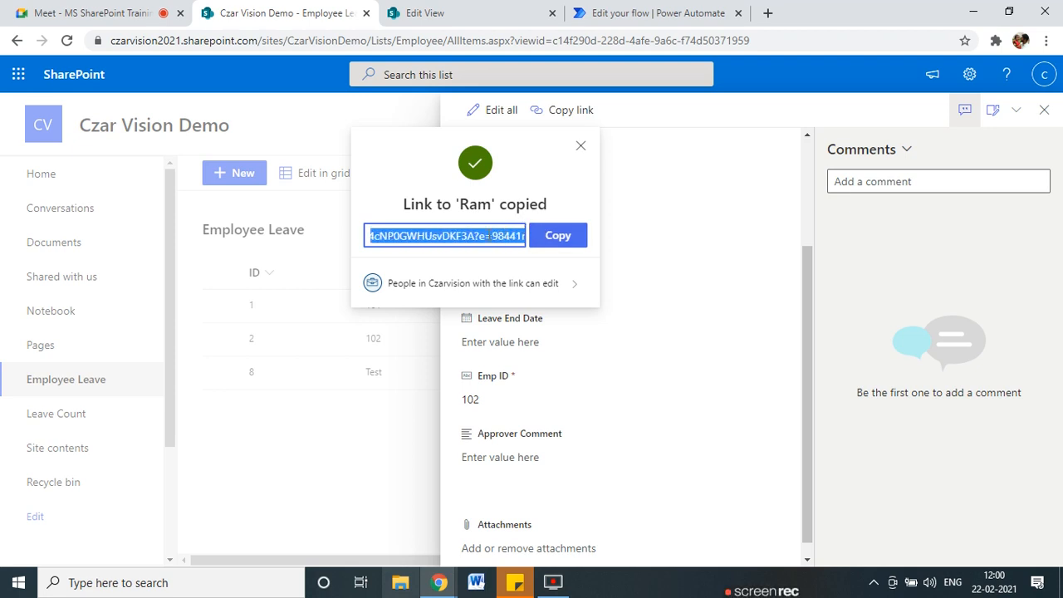
click(558, 237)
click(556, 239)
- Open Notepad and paste the copied item link into the empty document
click(93, 581)
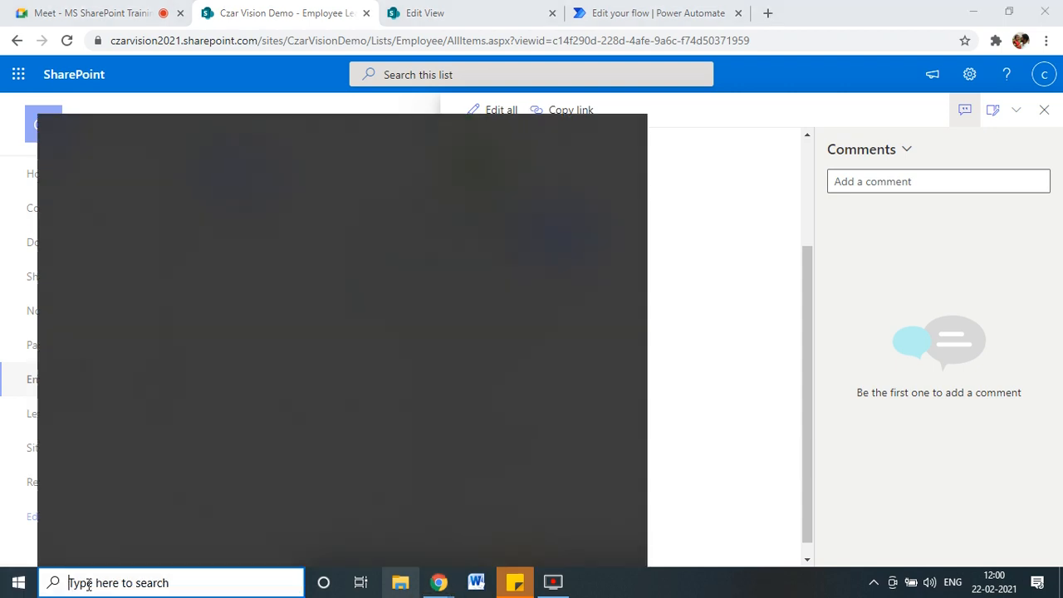
text(notepad)
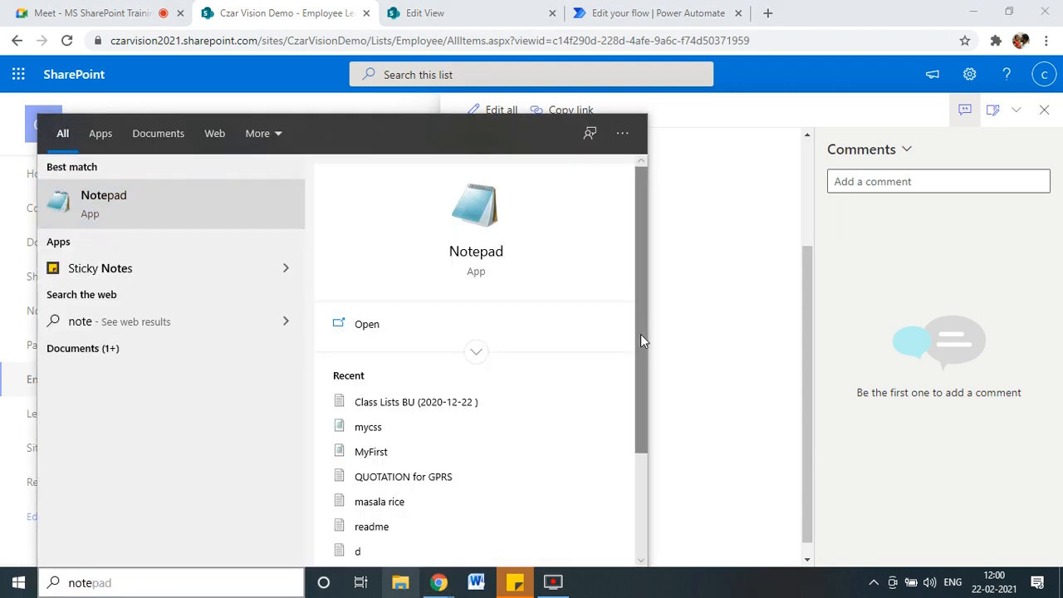
key(Return)
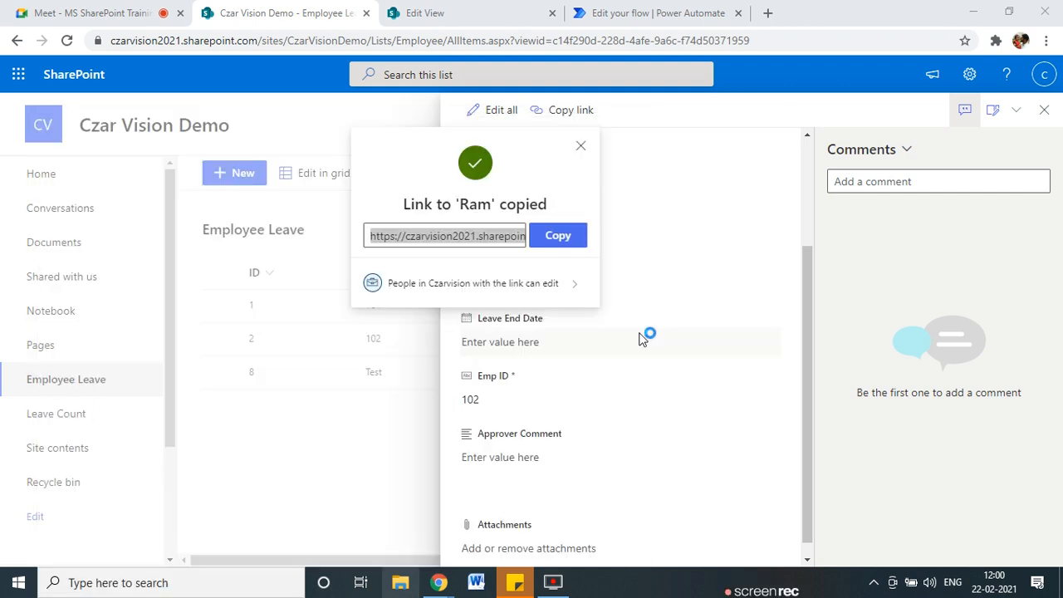
key(ctrl+v)
click(825, 127)
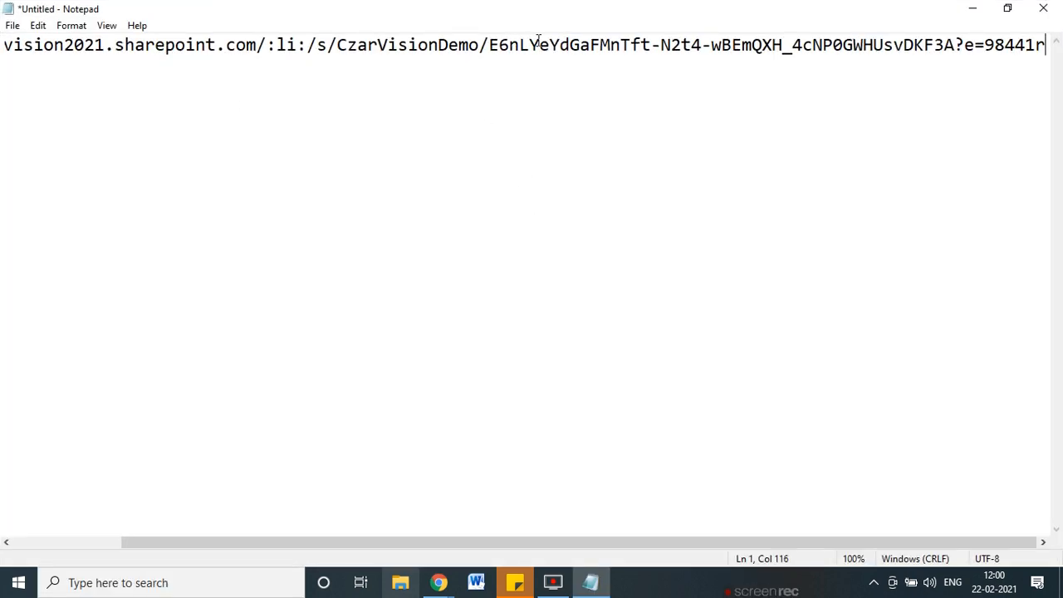
- Examine the part of the pasted link from the CzarVisionDemo site name through its end
drag(338, 46, 4, 46)
drag(461, 46, 1054, 34)
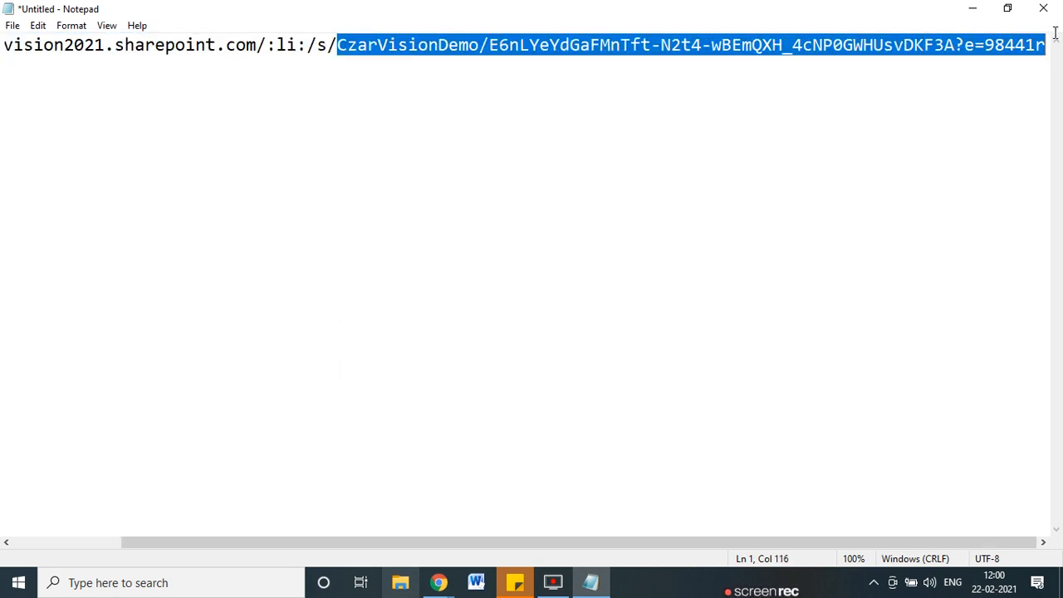
click(927, 44)
drag(377, 45, 1059, 38)
- Close Notepad without saving, and return to the Employee Leave list by closing the copied-link message and item details
click(1044, 10)
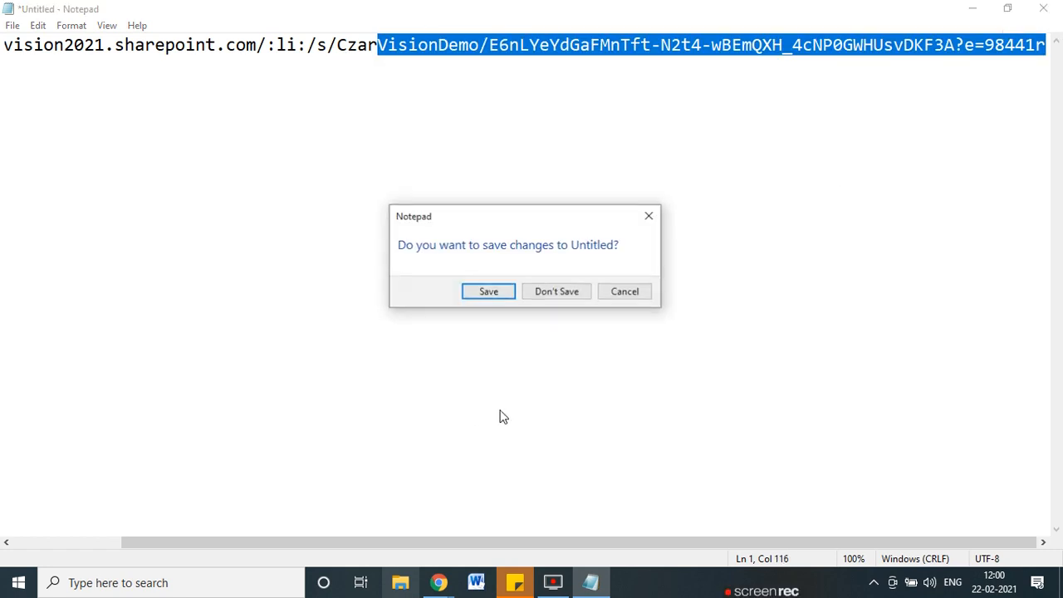
click(559, 296)
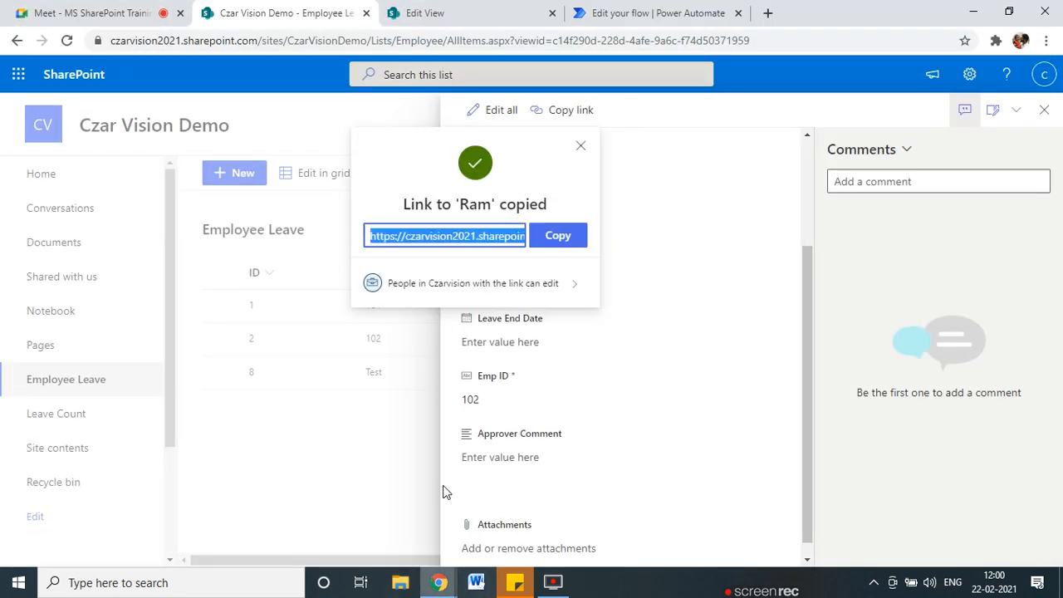
click(580, 146)
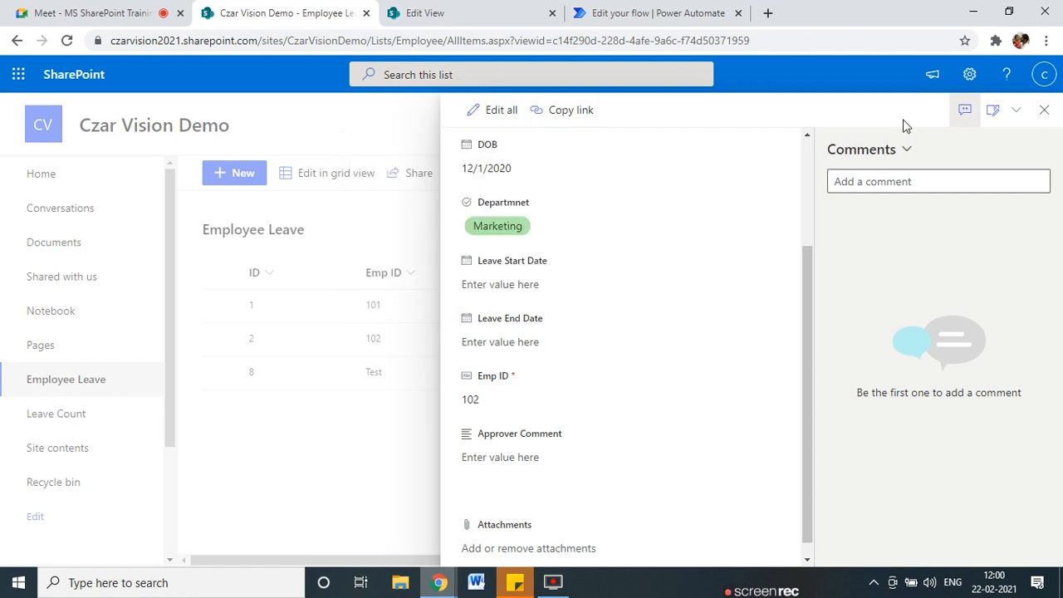
click(1044, 109)
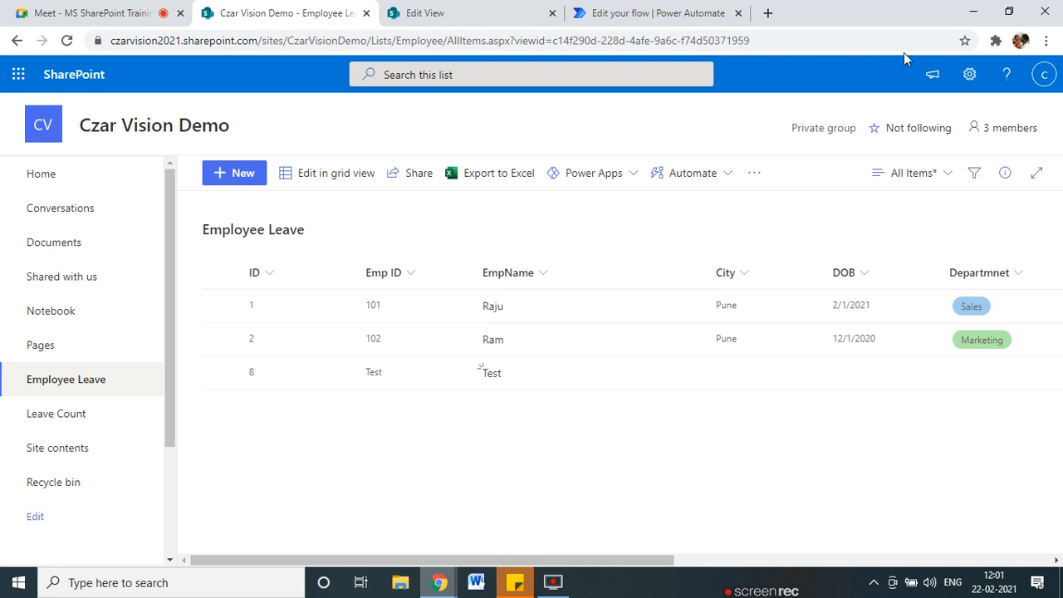
- Open the settings of the Employee Leave list and start creating a new column
click(968, 73)
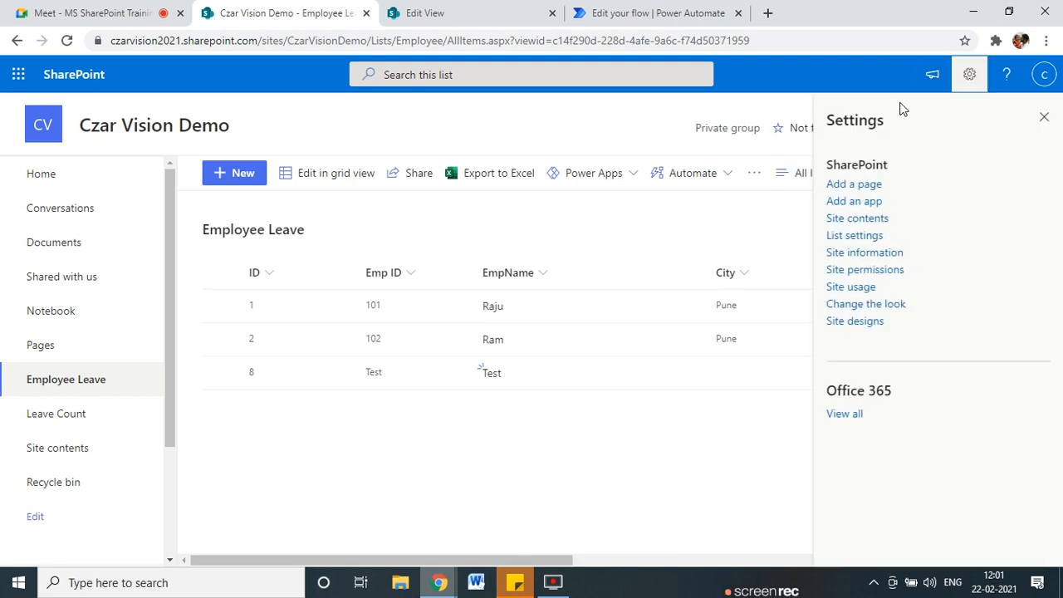
click(834, 235)
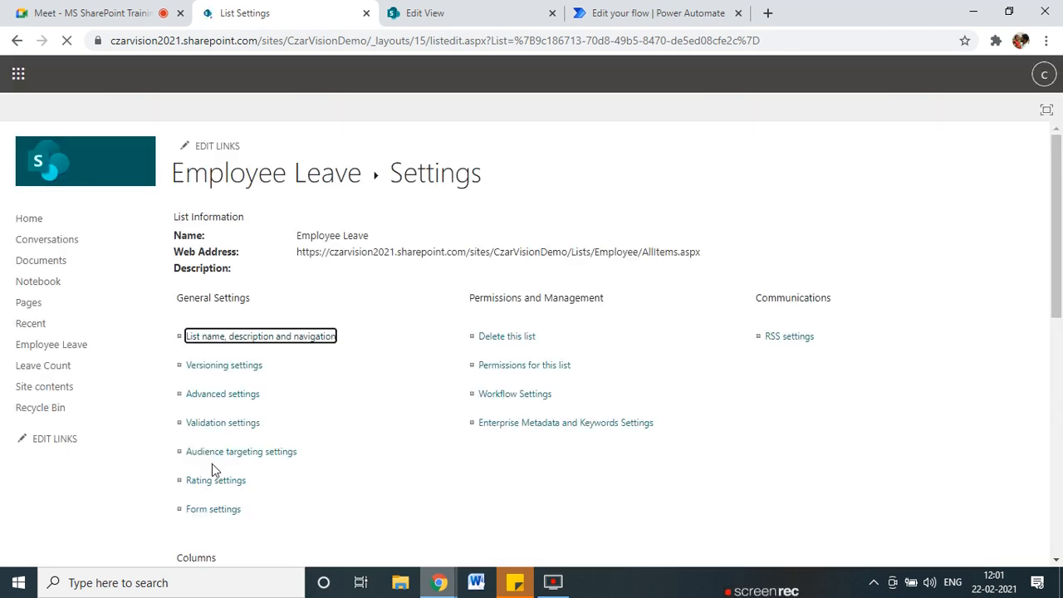
scroll(249, 465, down, 7)
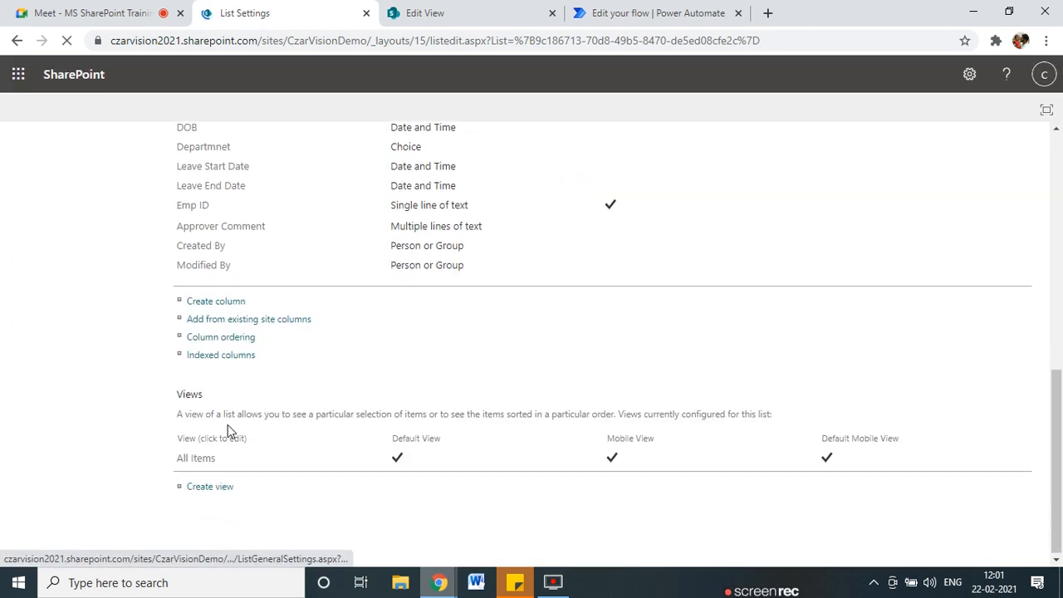
click(212, 302)
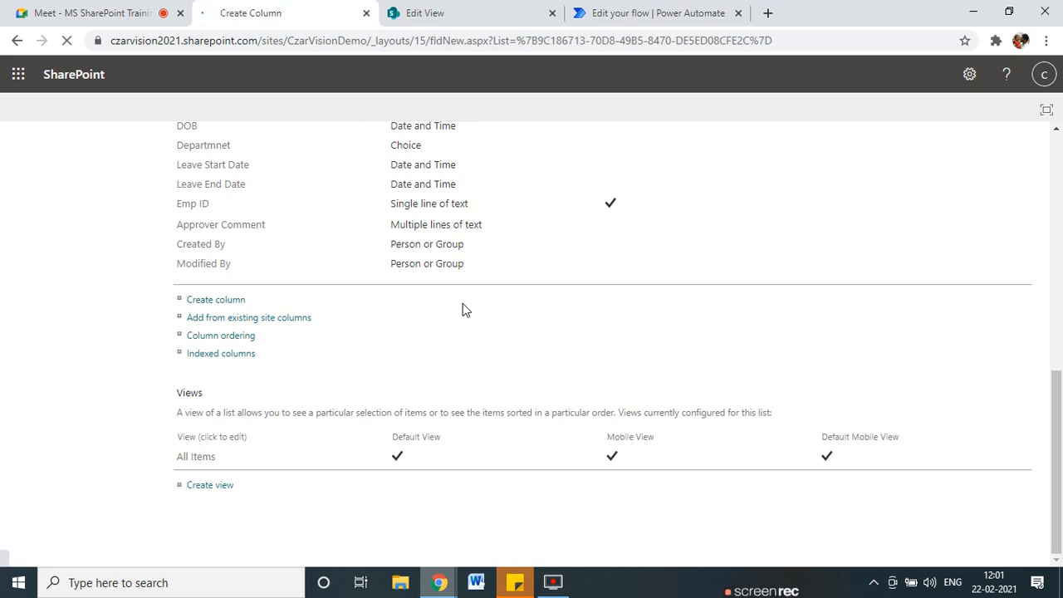
- Name the new column Employee ID and set its type to Calculated (calculation based on other columns)
click(375, 235)
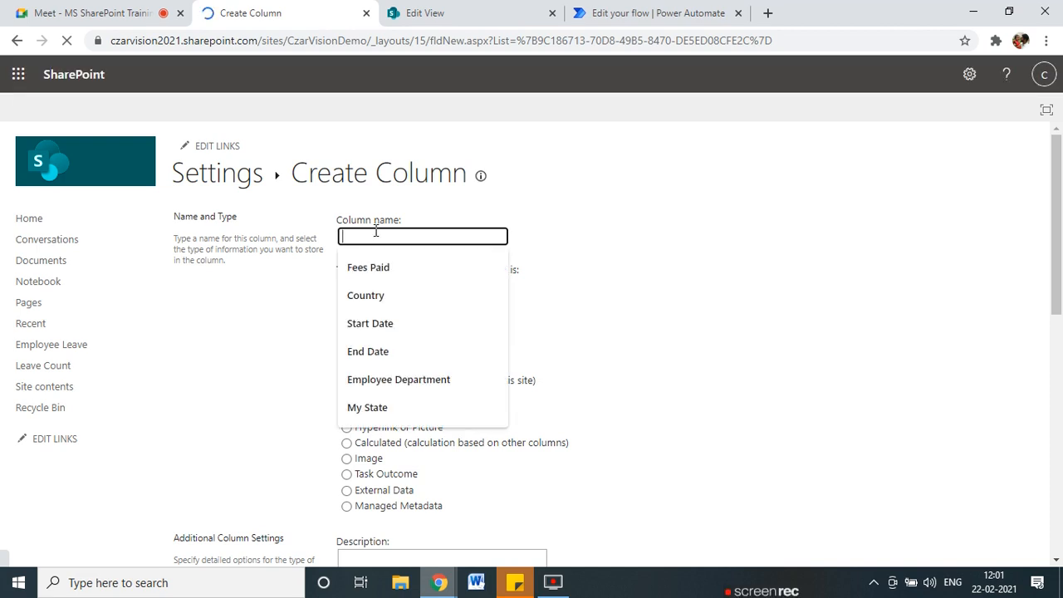
text(Emplo)
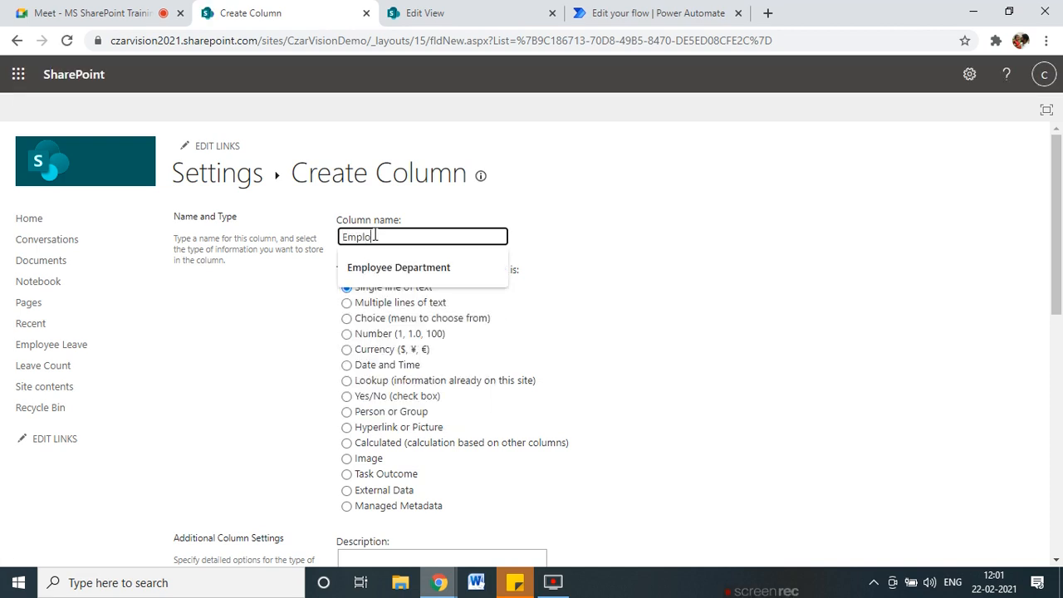
text(yee ID)
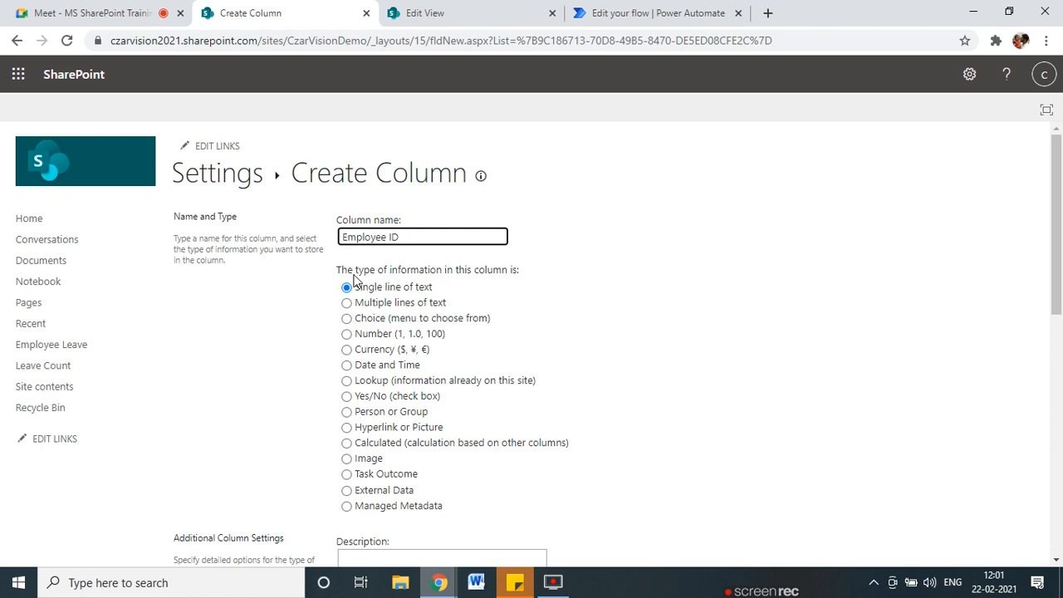
scroll(353, 279, down, 2)
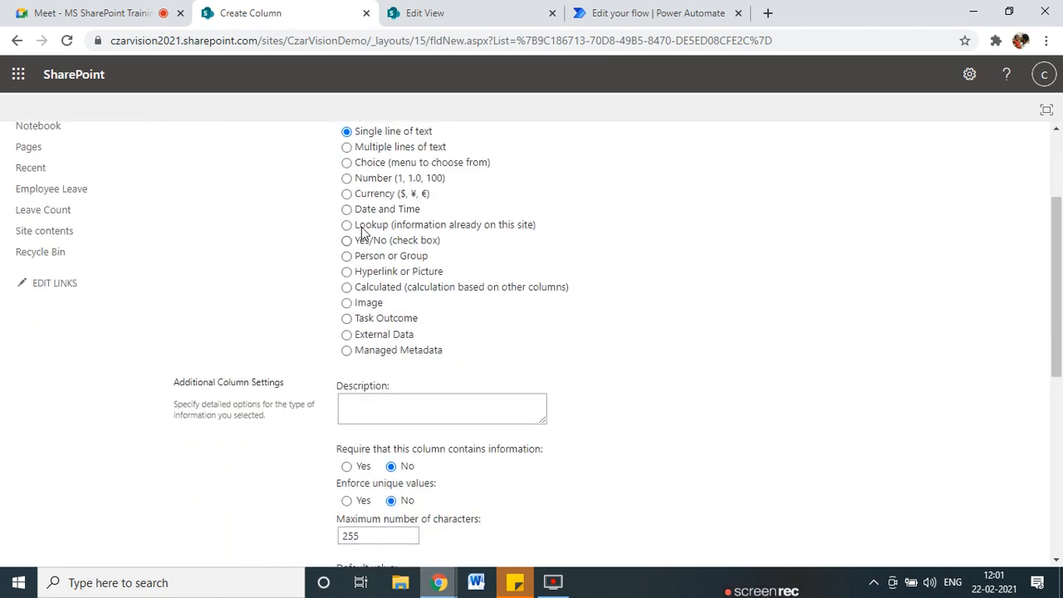
click(347, 287)
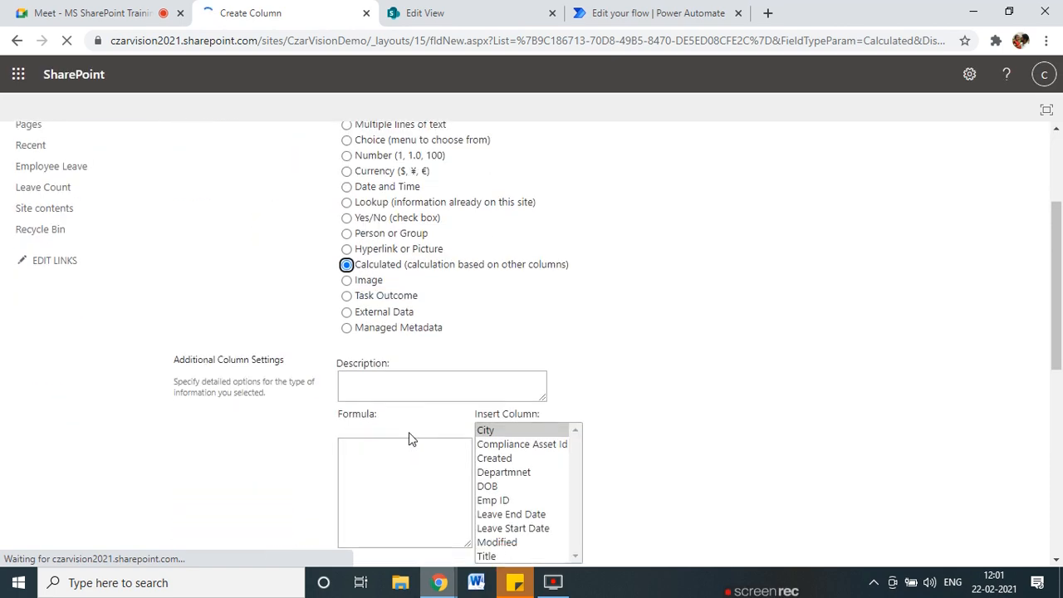
- Enter a formula with the prefix CZAR- and a bracketed column reference, and try to create the calculated column
scroll(409, 439, down, 3)
click(399, 274)
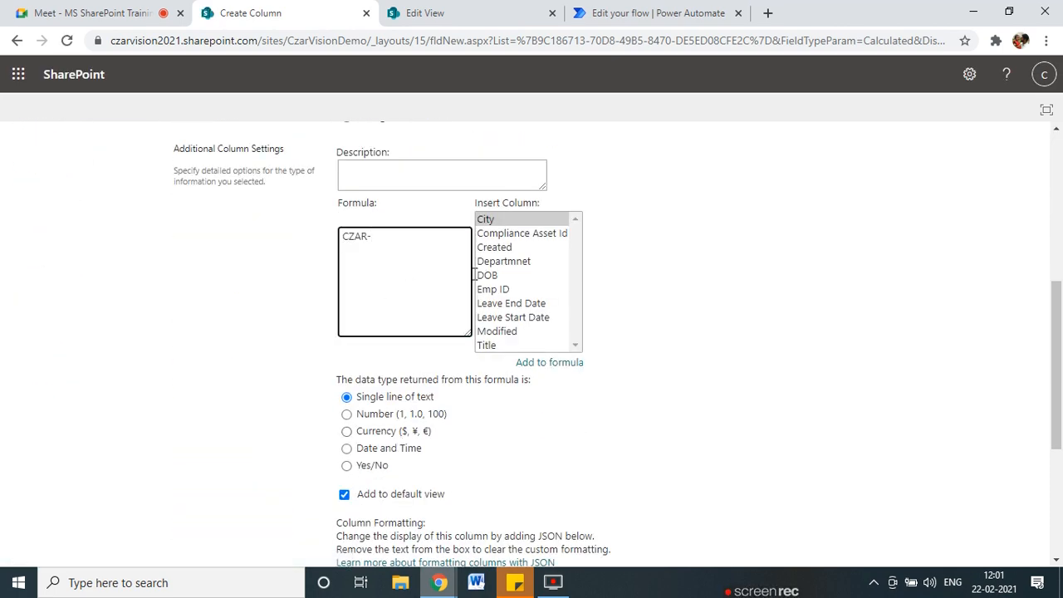
scroll(534, 304, down, 2)
scroll(526, 299, up, 3)
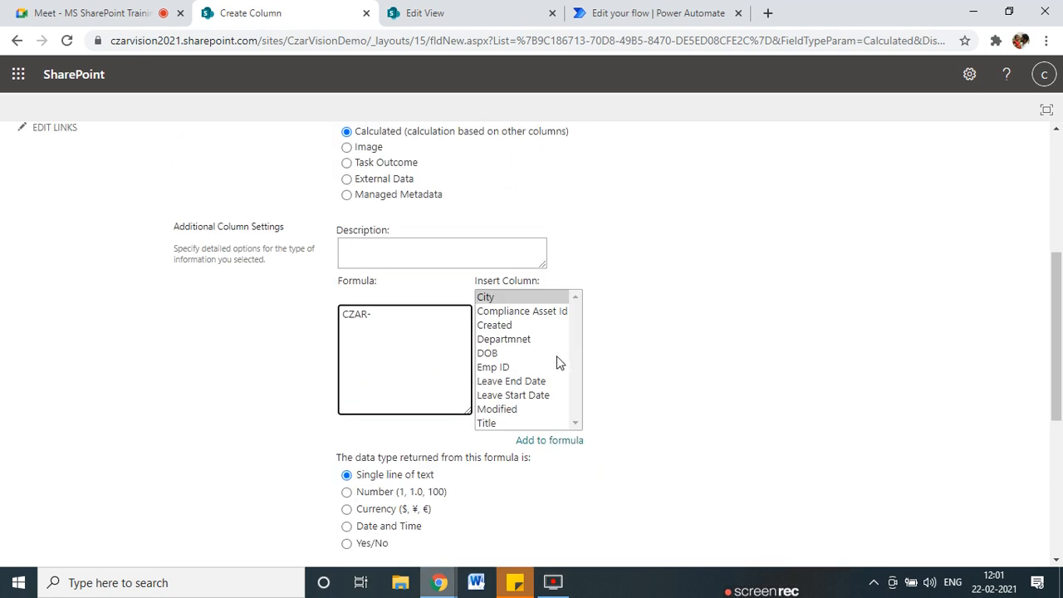
click(579, 425)
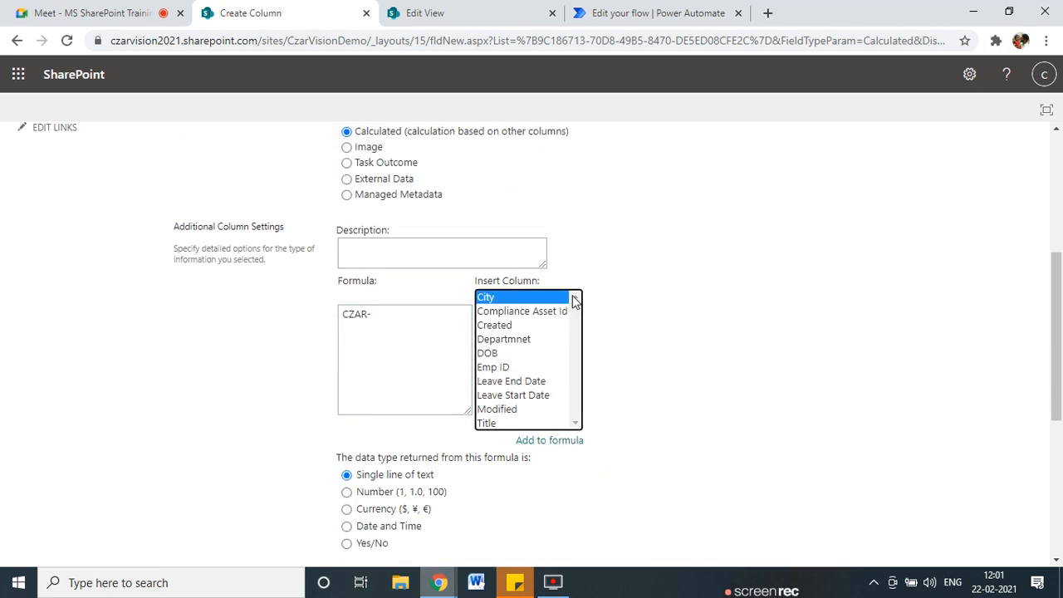
click(411, 319)
text(-)
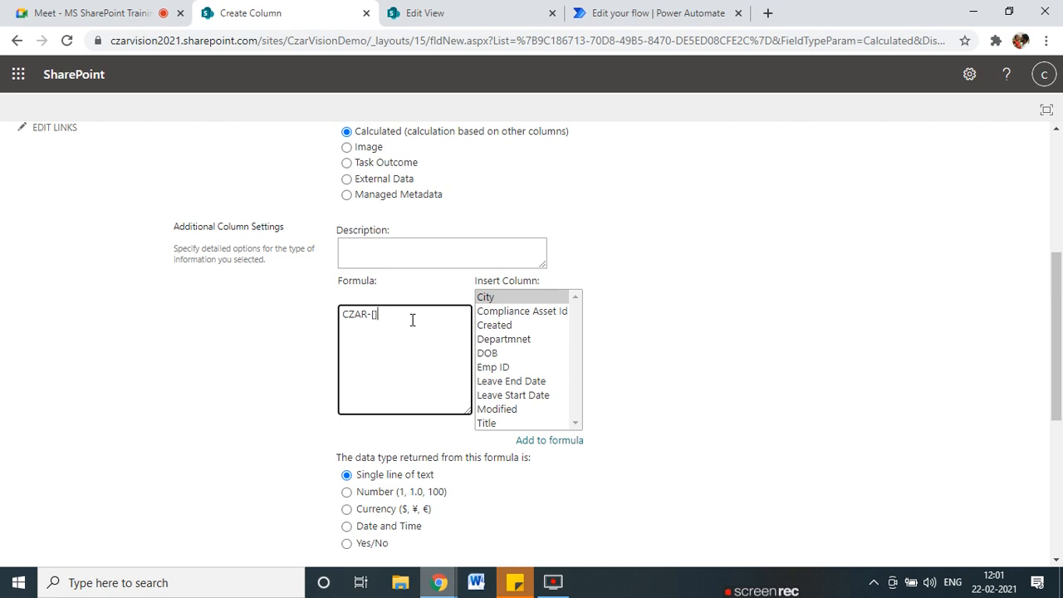
scroll(814, 358, down, 4)
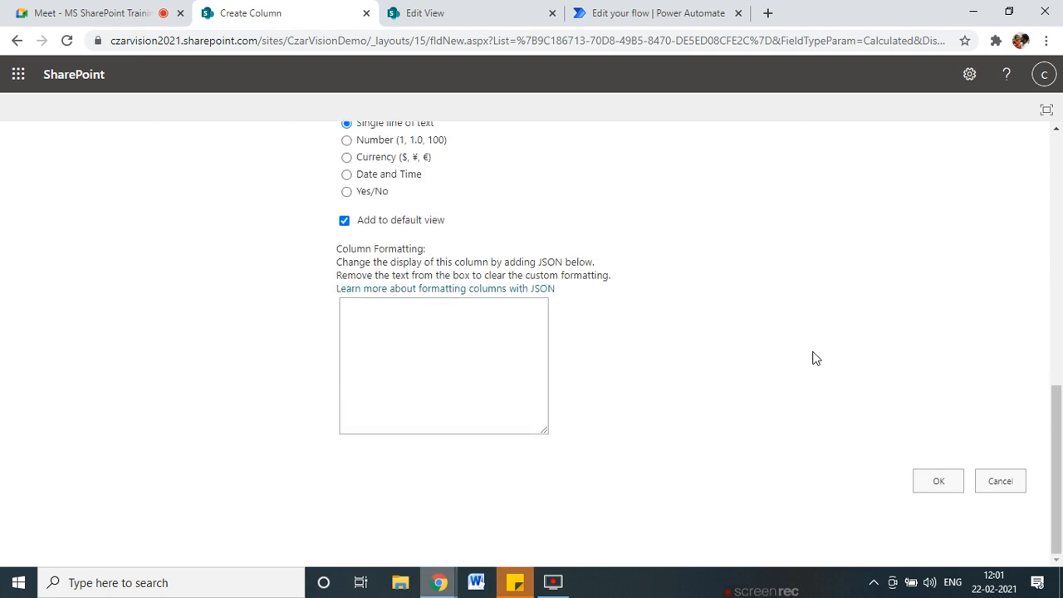
click(958, 487)
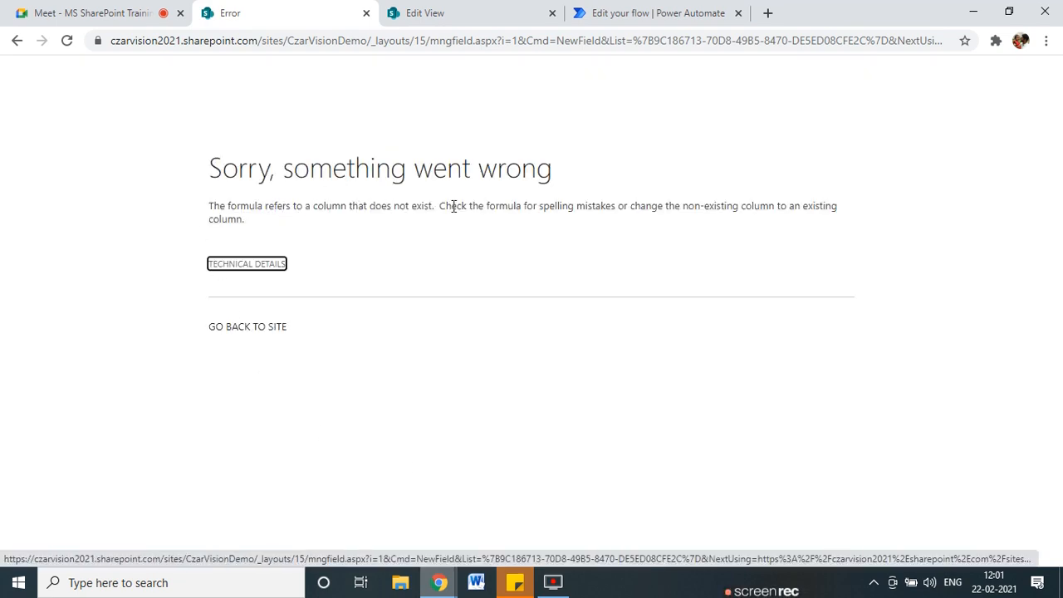
- Abandon the calculated Employee ID column and go back to the Employee Leave list
click(15, 40)
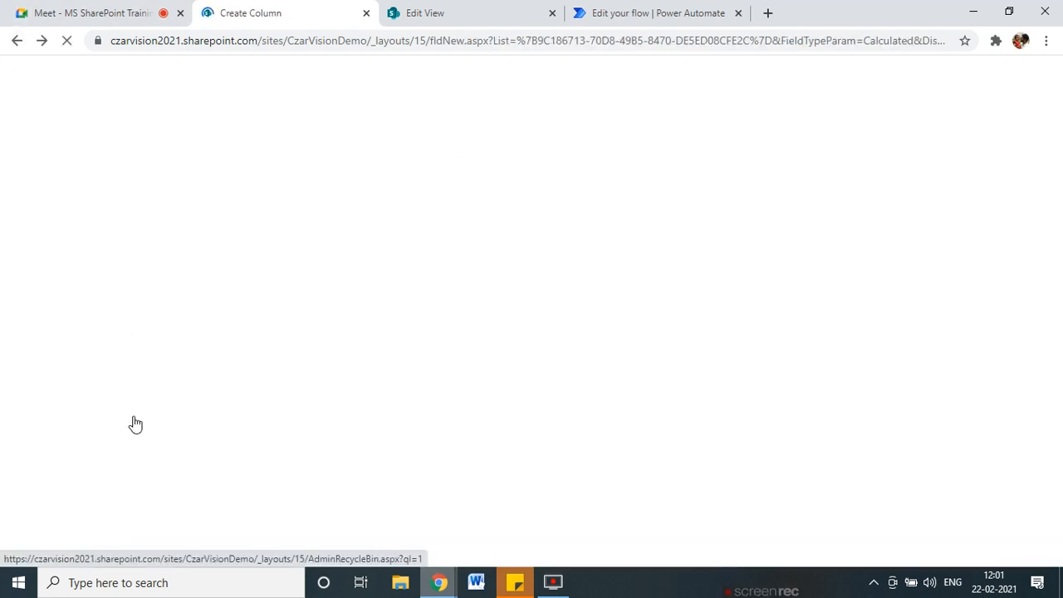
scroll(471, 418, down, 1)
click(424, 394)
scroll(722, 195, up, 4)
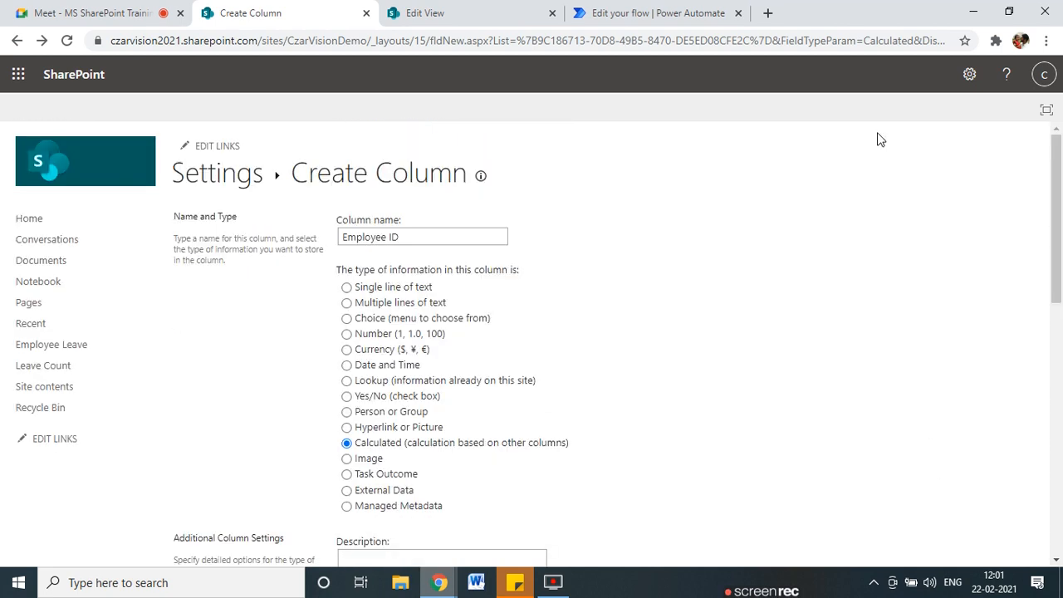
click(18, 40)
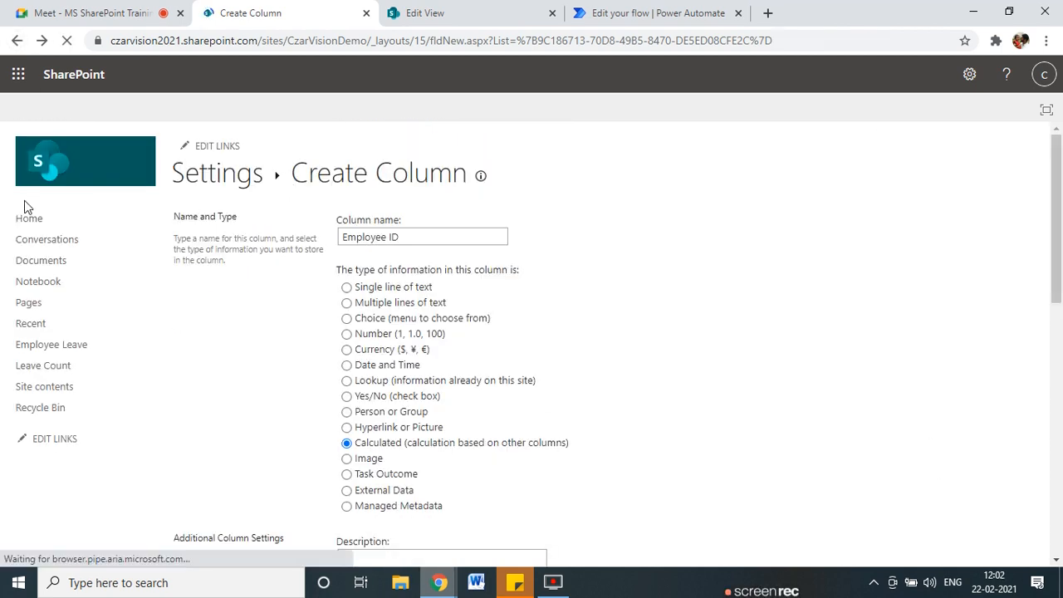
click(11, 43)
click(16, 42)
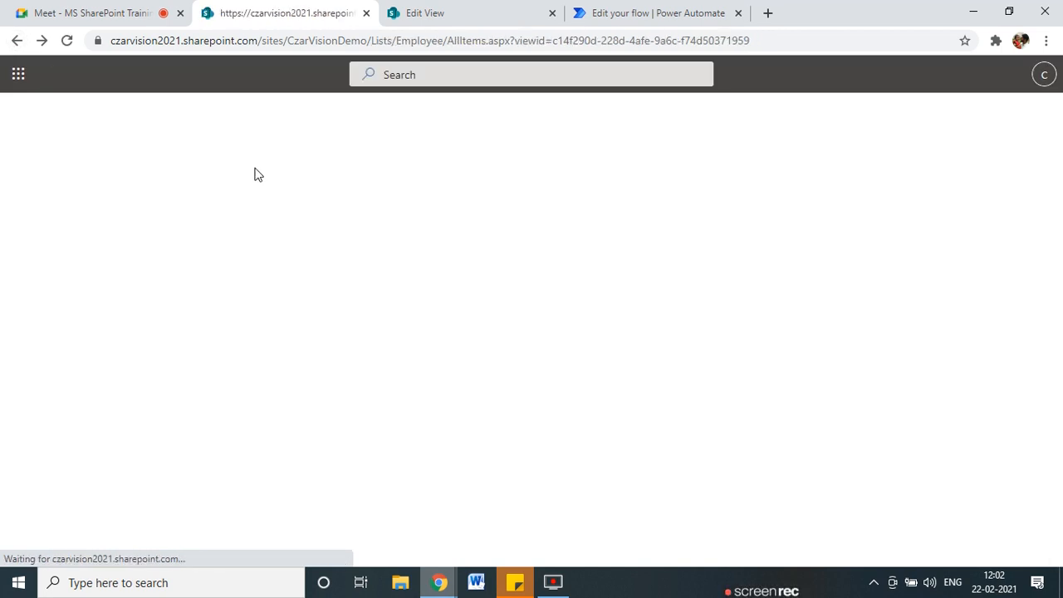
click(695, 10)
click(656, 12)
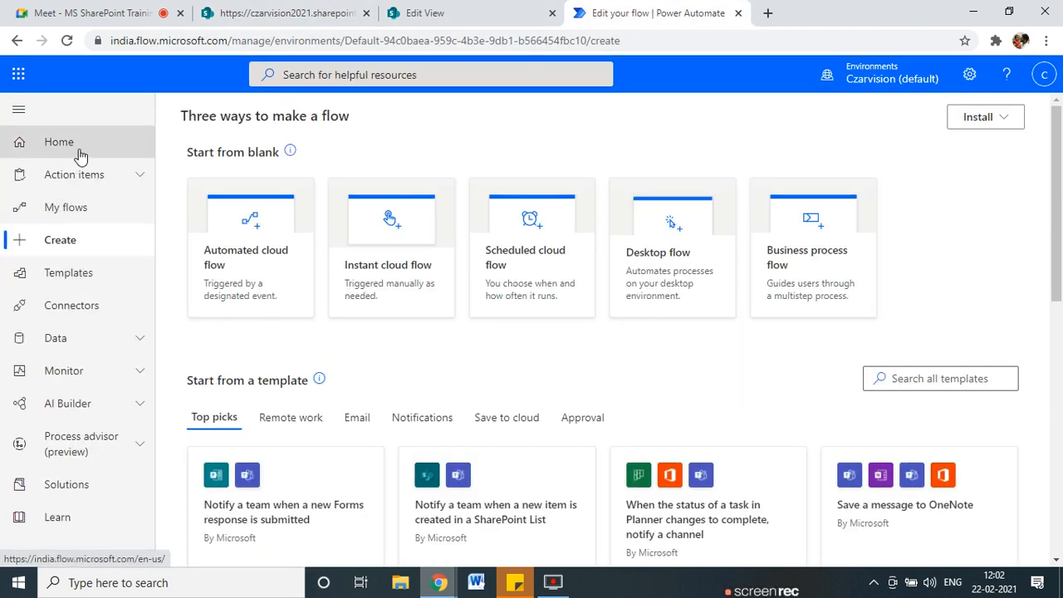
click(309, 12)
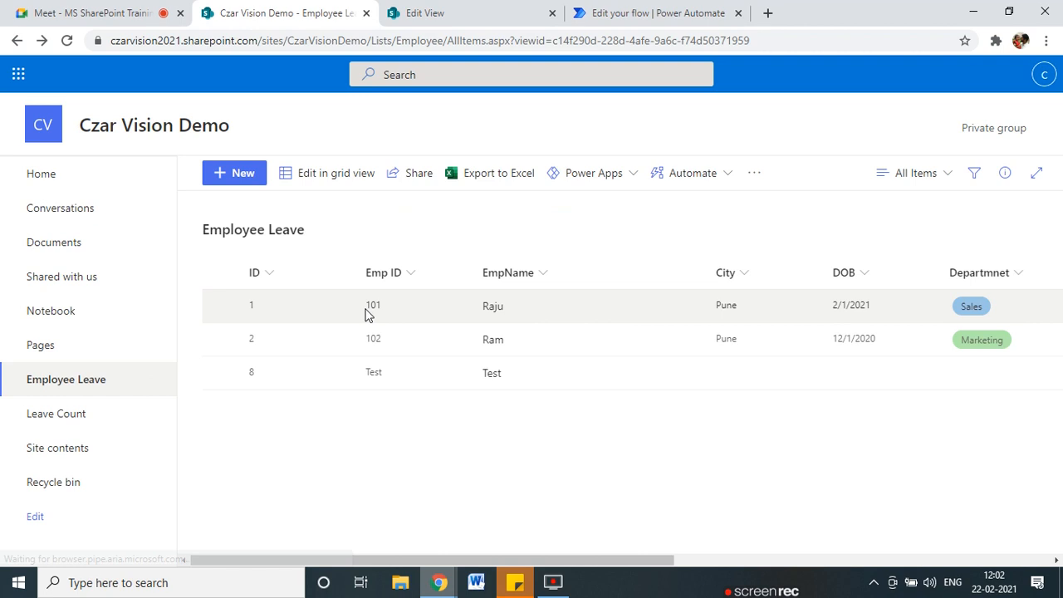
- Examine the list's existing columns and the columns offered in the edit settings of the All Items view
click(884, 563)
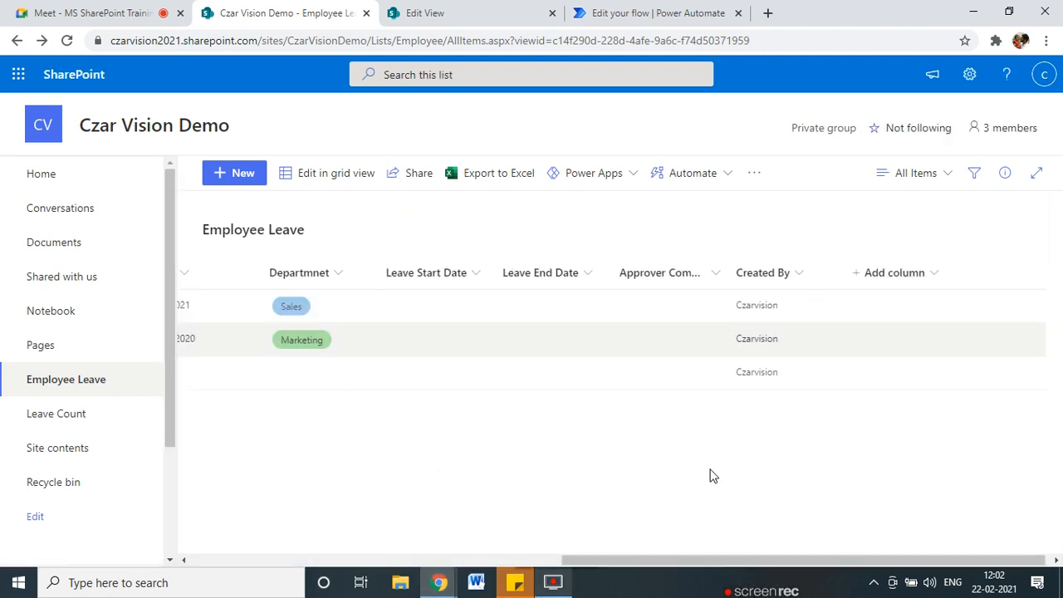
drag(673, 563, 380, 562)
drag(479, 561, 784, 562)
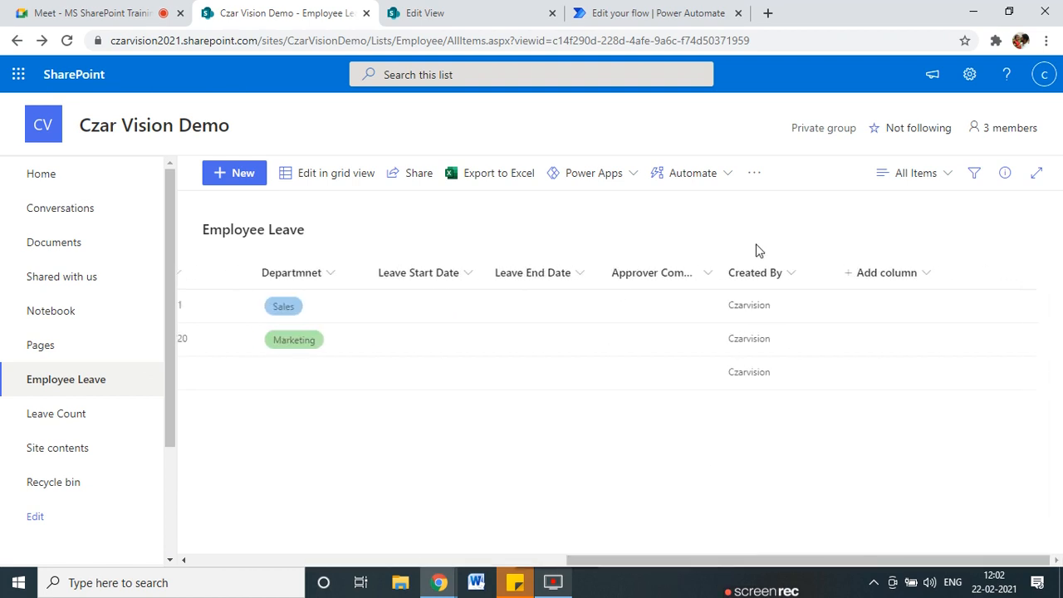
click(922, 174)
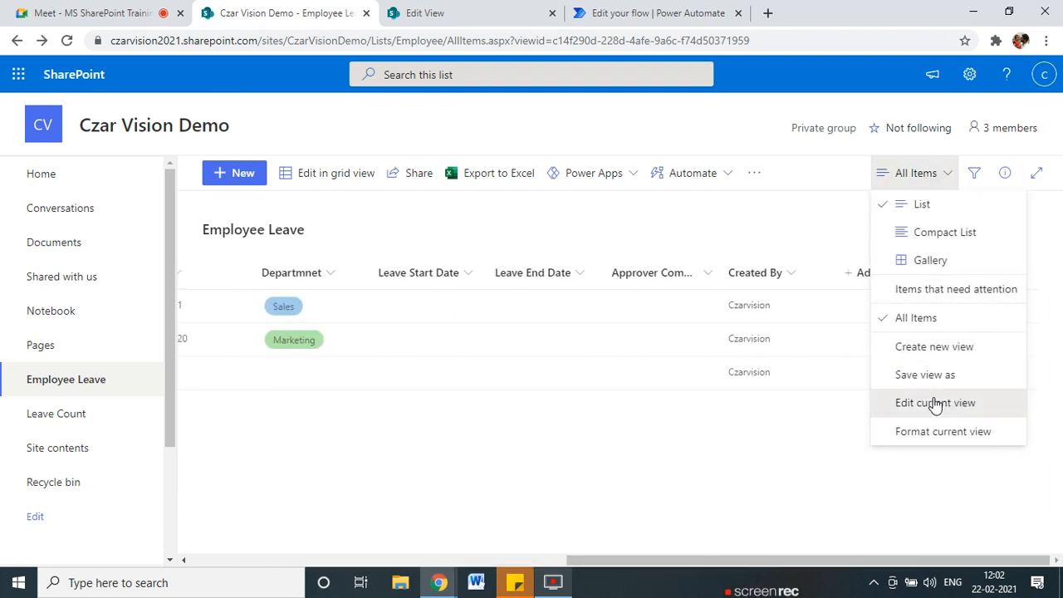
click(935, 402)
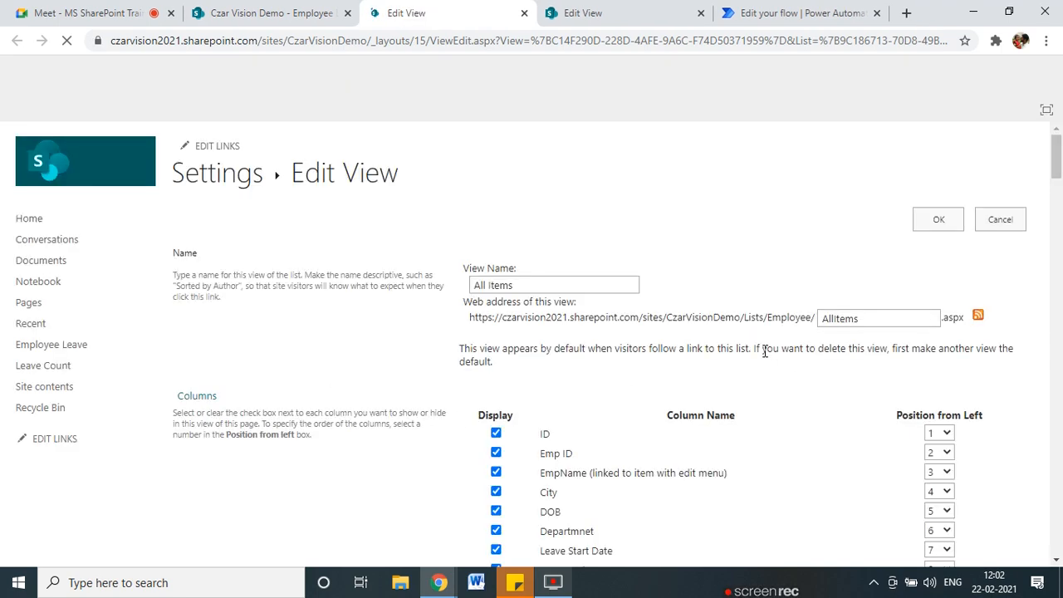
scroll(555, 411, down, 6)
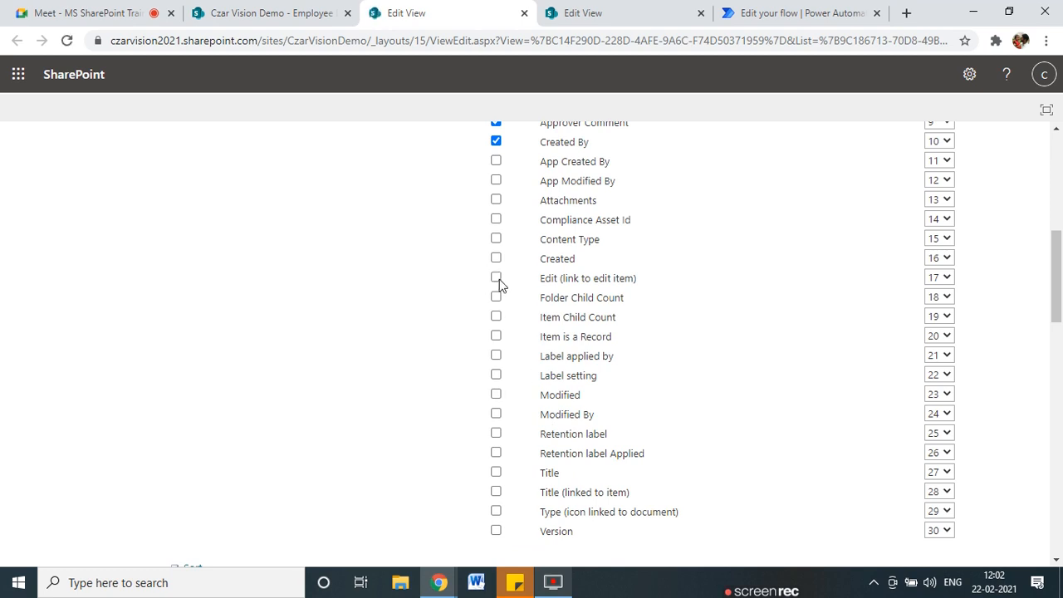
scroll(499, 286, up, 1)
scroll(503, 299, down, 2)
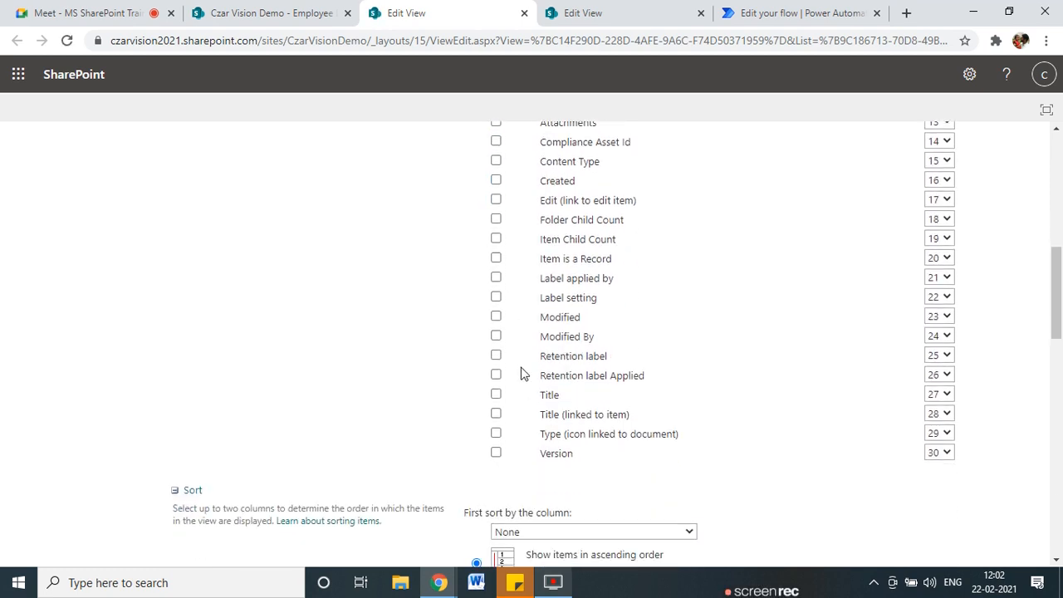
scroll(521, 374, up, 2)
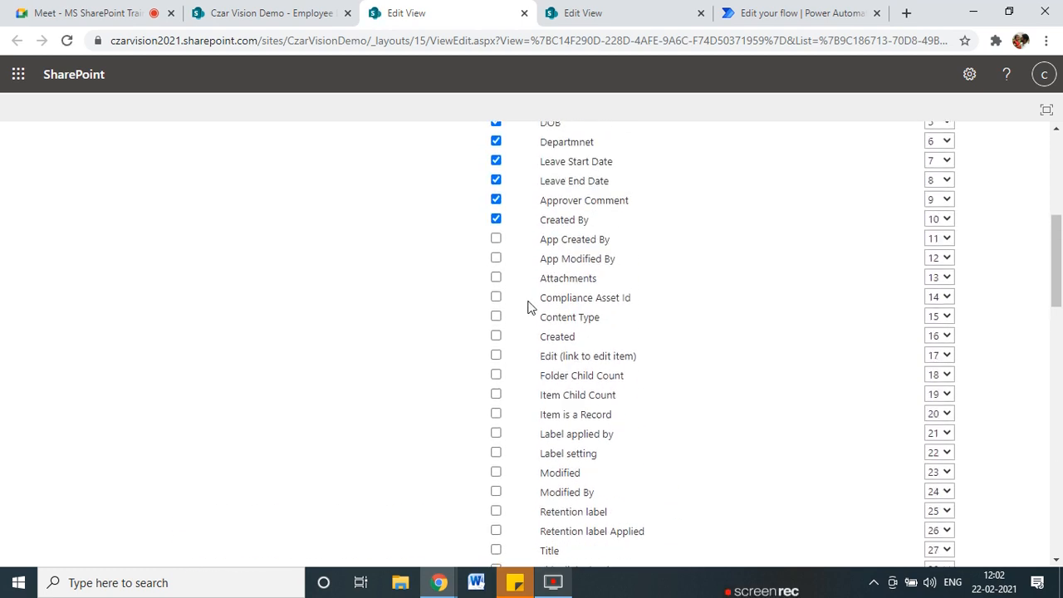
scroll(583, 390, up, 5)
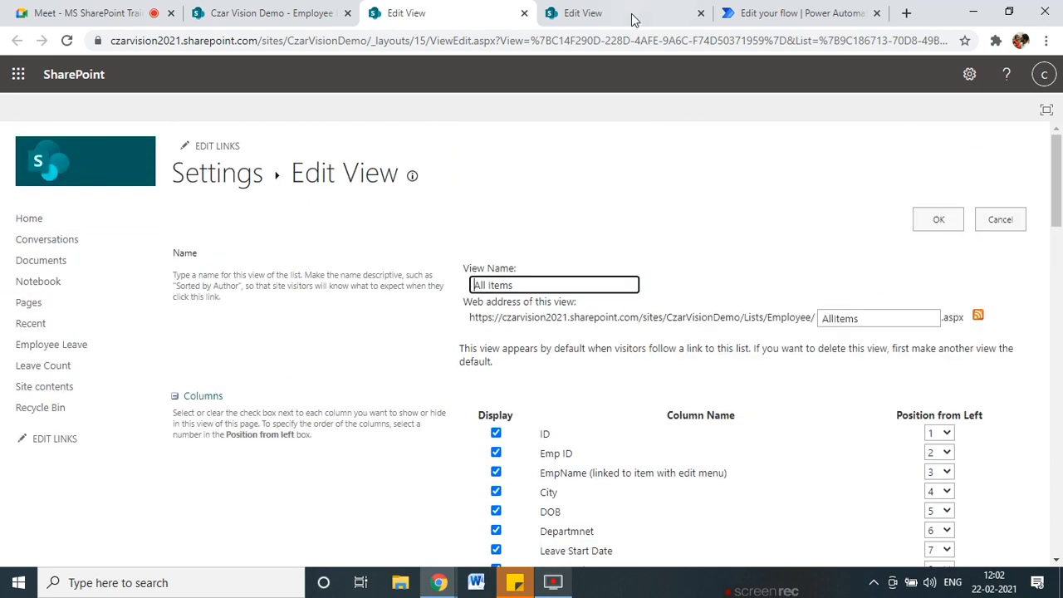
- Return to the Employee Leave list and add a single line of text column named EmployeeID
click(274, 12)
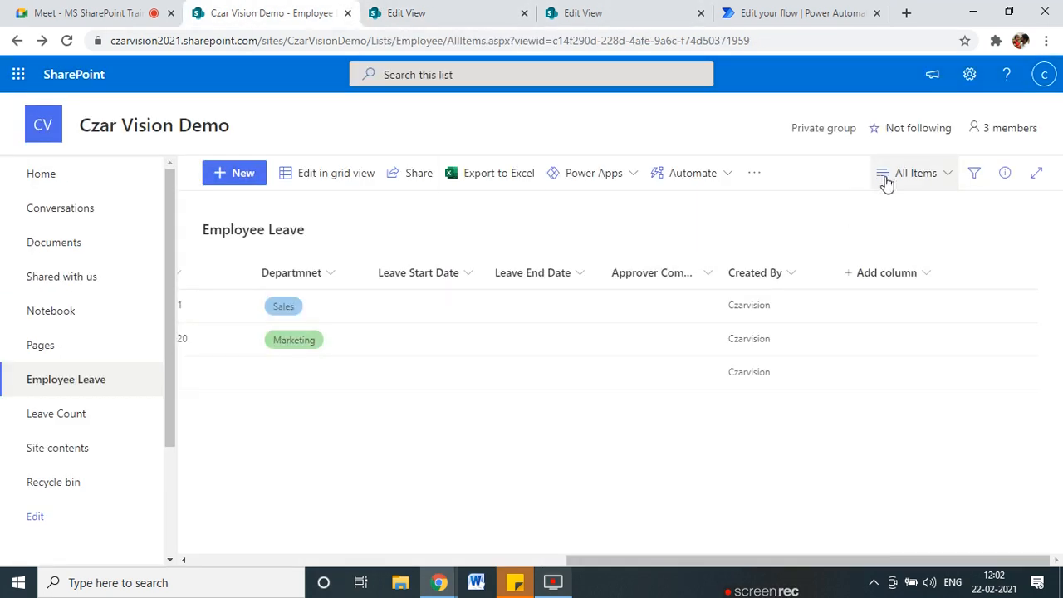
click(901, 278)
click(723, 209)
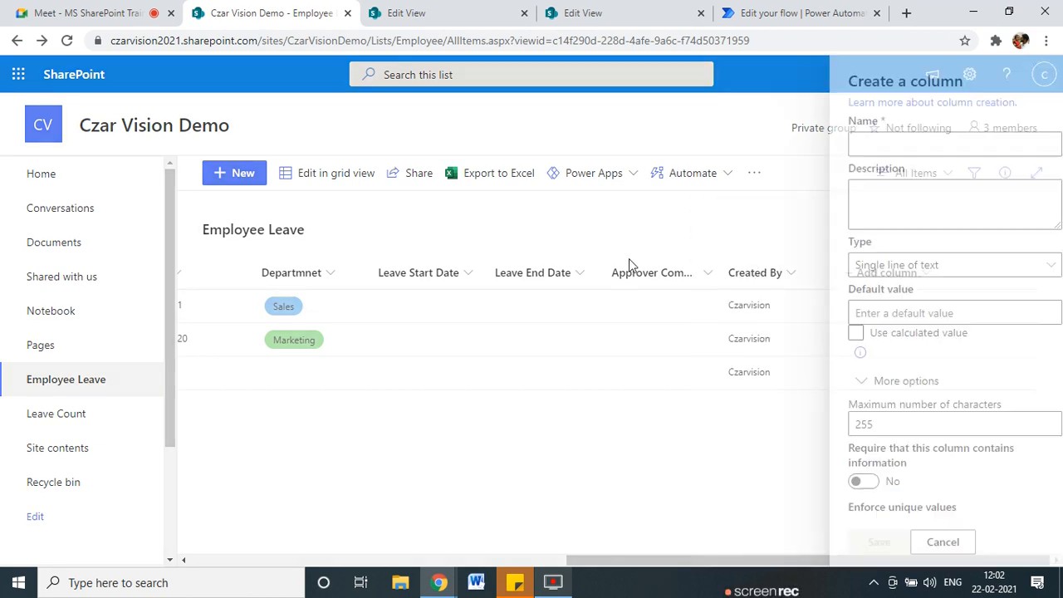
text(EmployeeID)
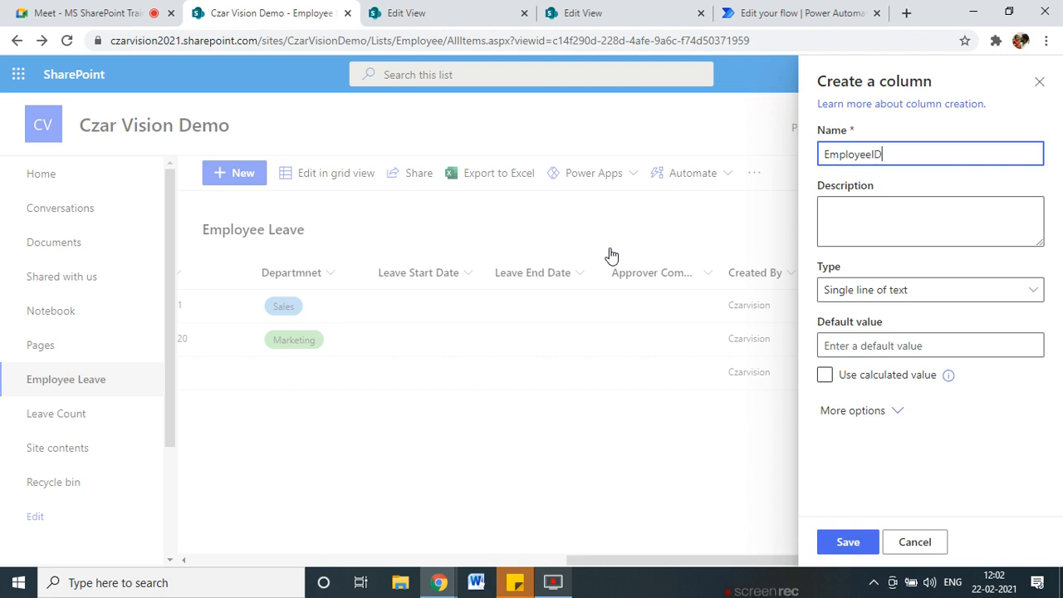
click(848, 541)
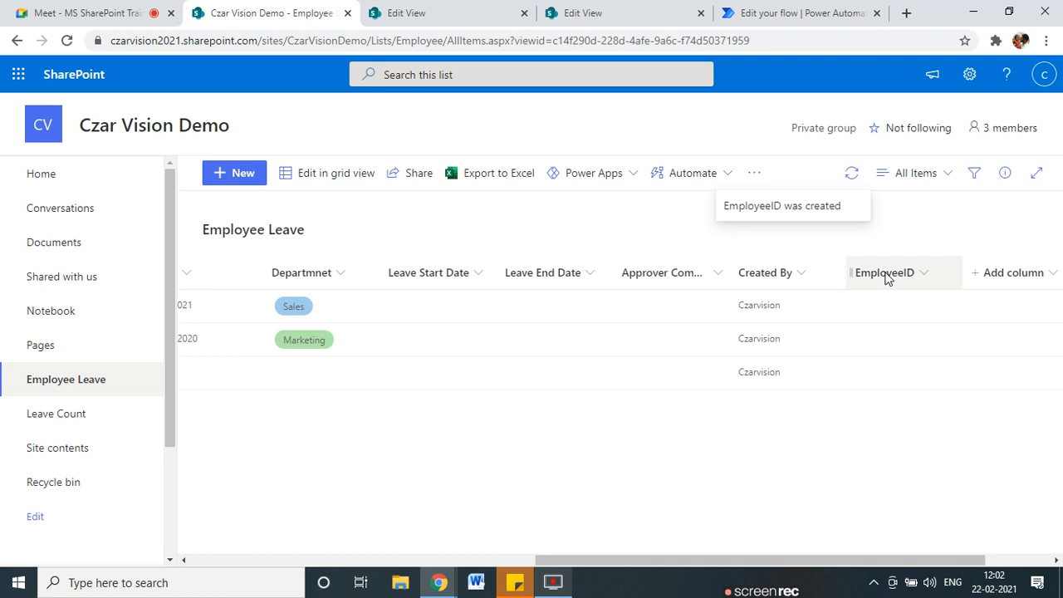
- Switch to Power Automate and open the Leave Approval Flow for editing
click(755, 12)
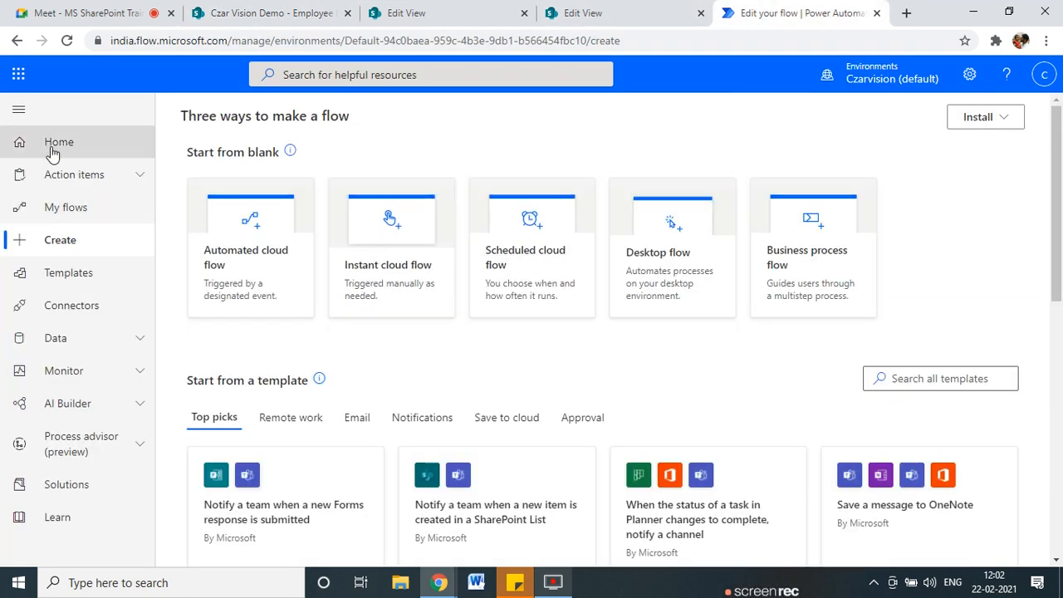
click(67, 208)
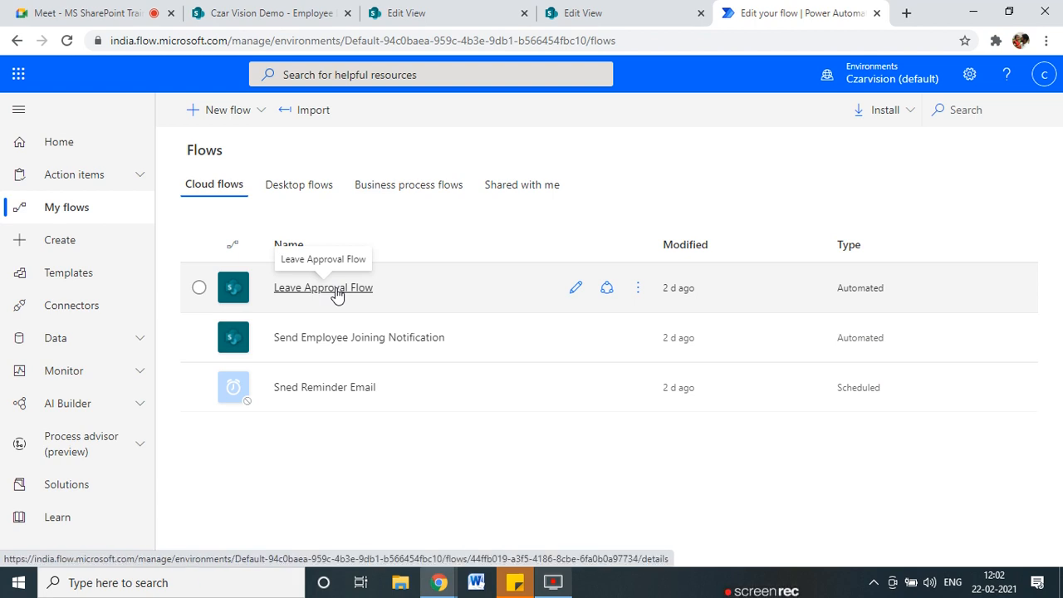
click(363, 304)
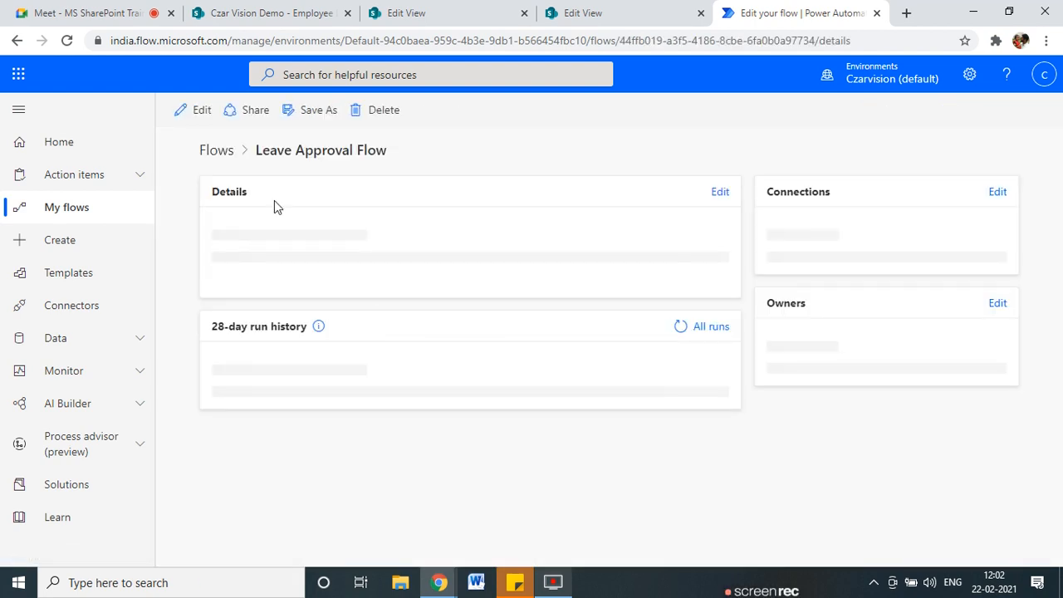
click(212, 119)
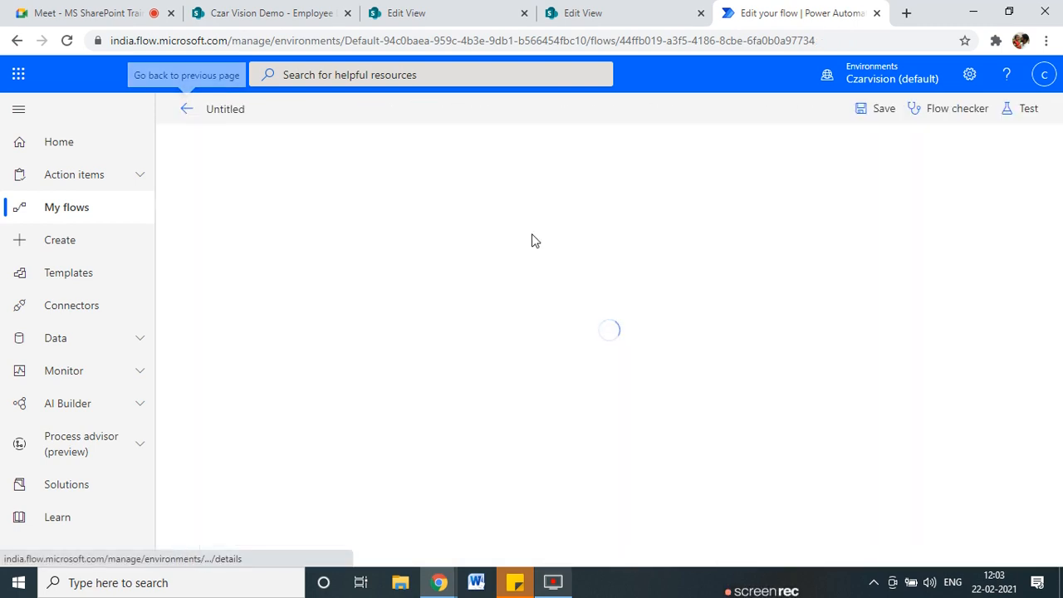
- Examine the Employee Leave list's columns, and the Leave Approval Flow's trigger, actions and Condition branches
click(290, 10)
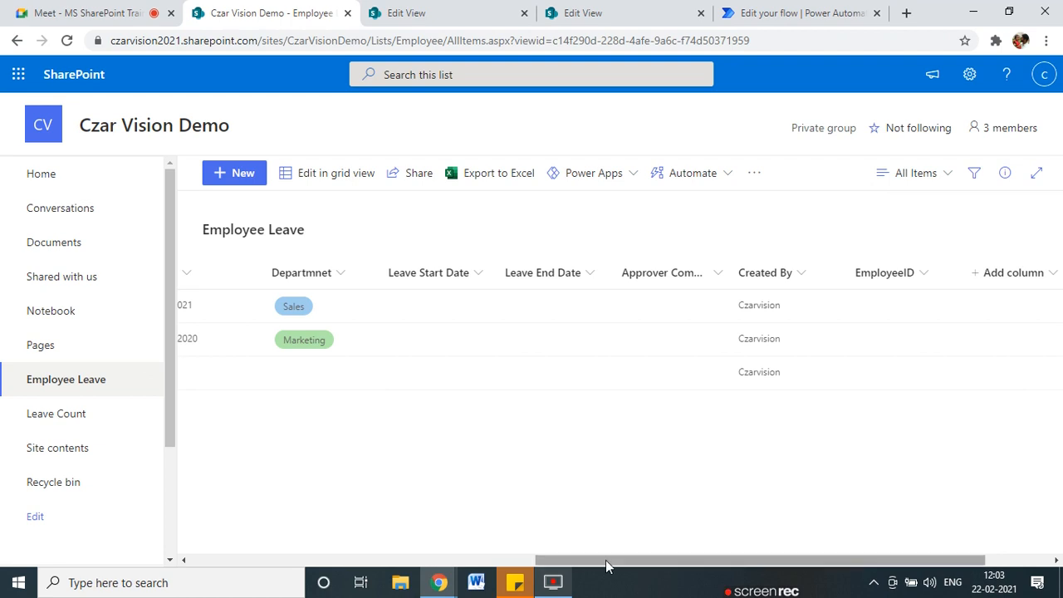
drag(605, 558, 78, 532)
drag(541, 553, 953, 556)
click(822, 10)
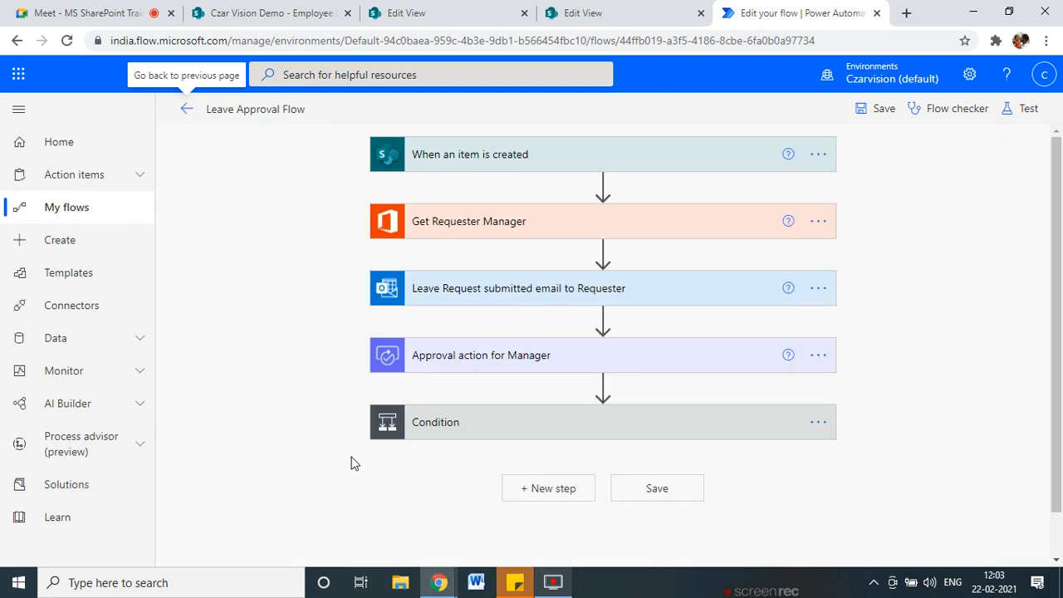
scroll(366, 425, down, 1)
scroll(449, 430, up, 1)
scroll(374, 424, down, 1)
scroll(373, 417, up, 1)
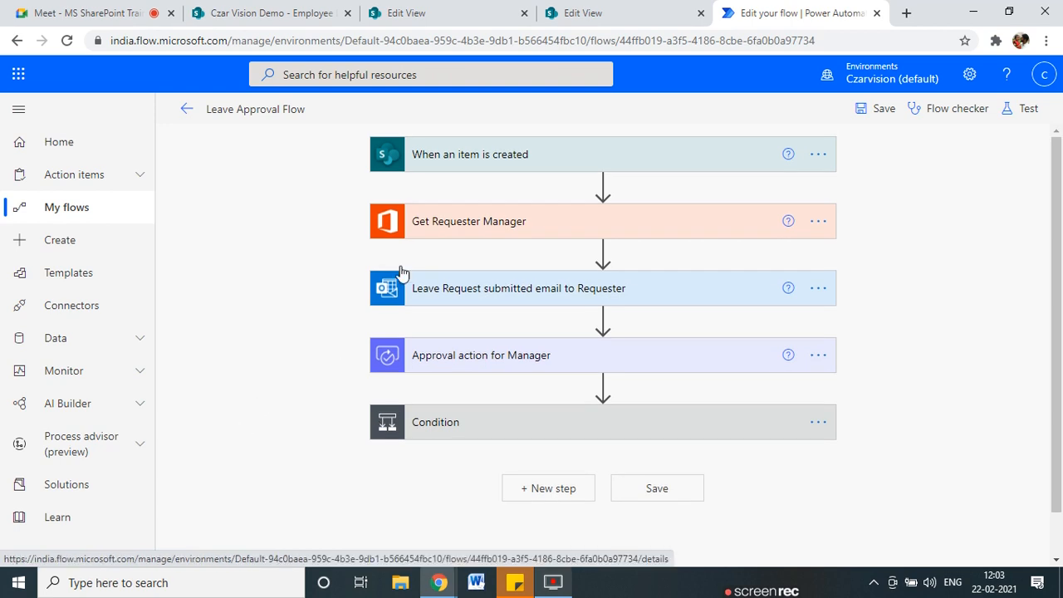
click(482, 431)
scroll(336, 398, down, 6)
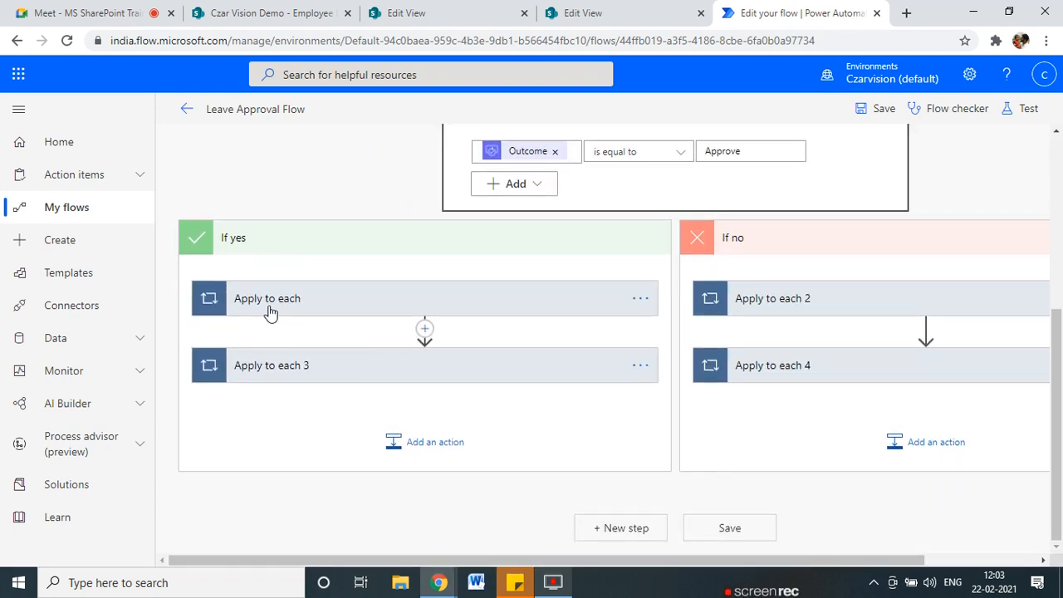
scroll(327, 428, up, 6)
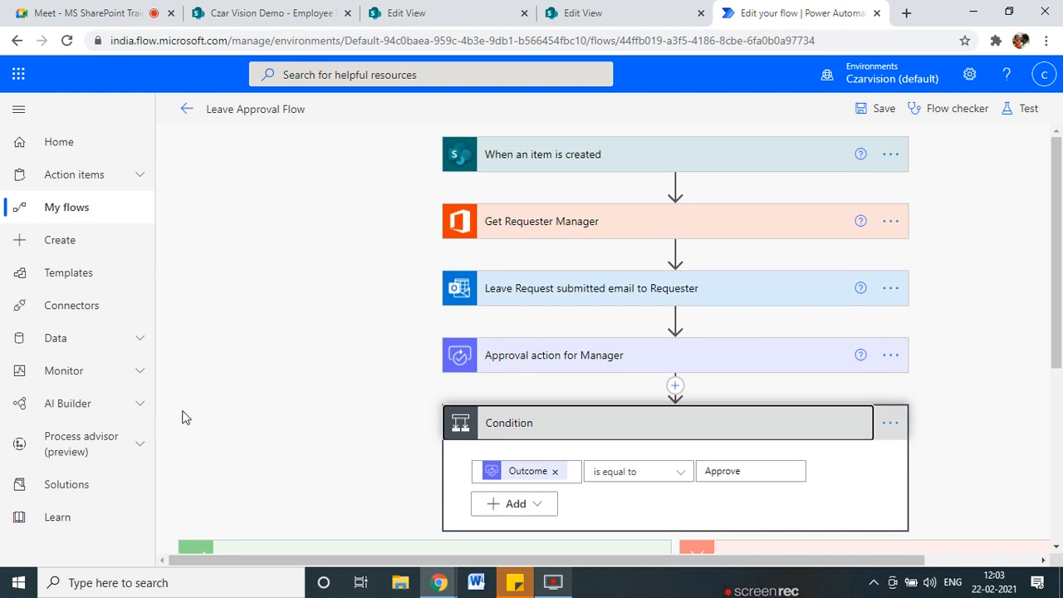
click(675, 185)
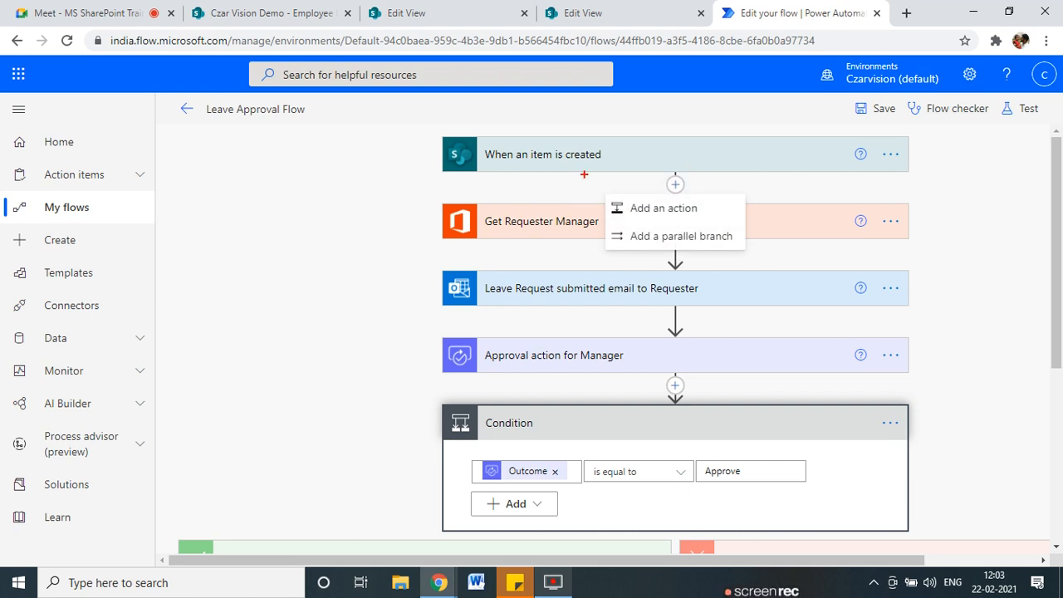
mouse_move(642, 141)
mouse_down()
mouse_move(467, 158)
mouse_move(641, 142)
mouse_up()
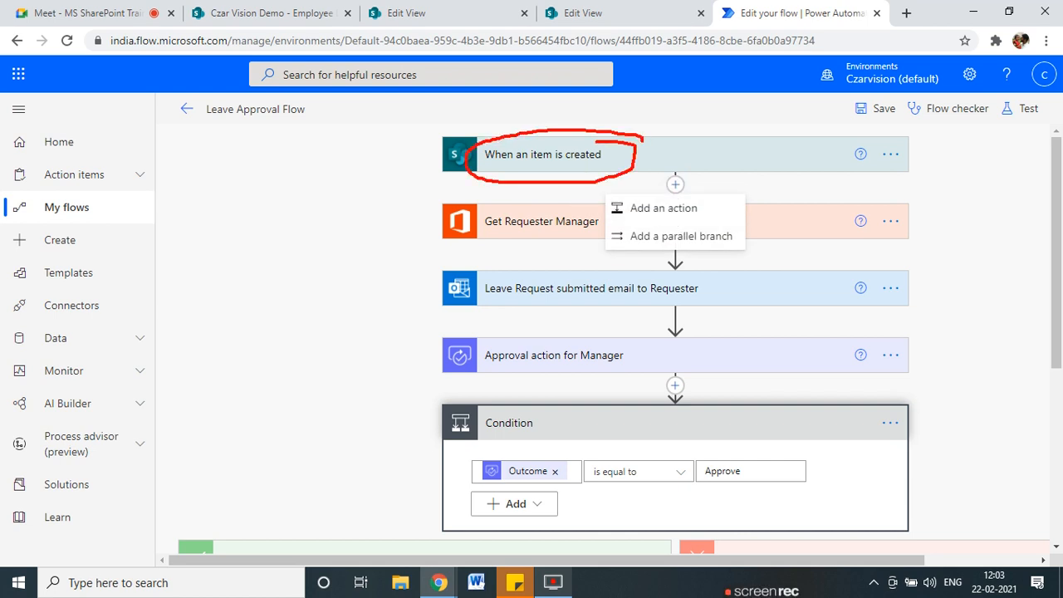
- Edit the Employee Leave list's All Items view to hide the Emp ID column and set EmployeeID to position 2
click(239, 13)
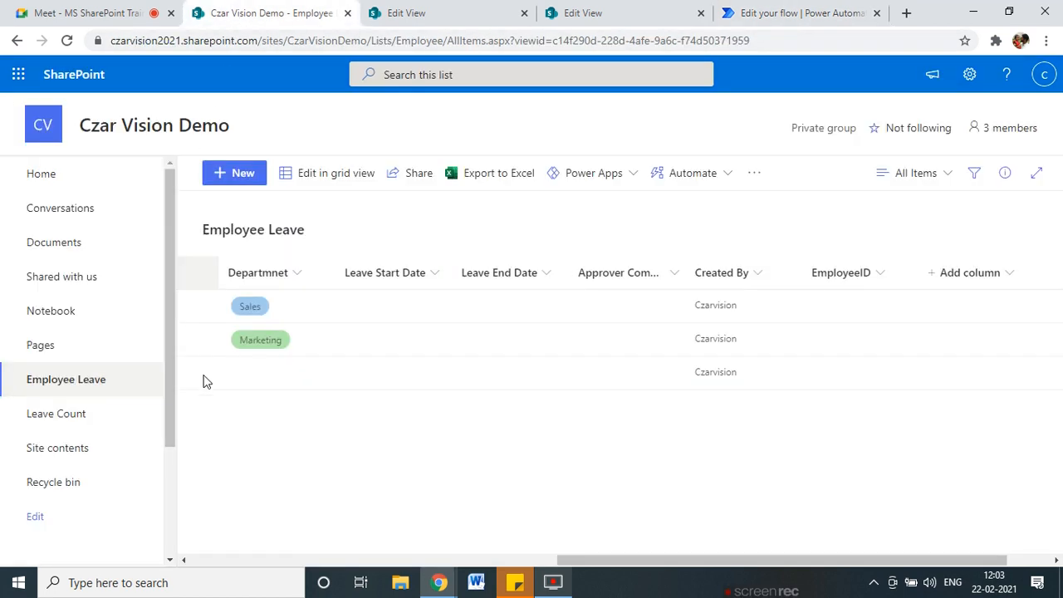
drag(683, 561, 173, 562)
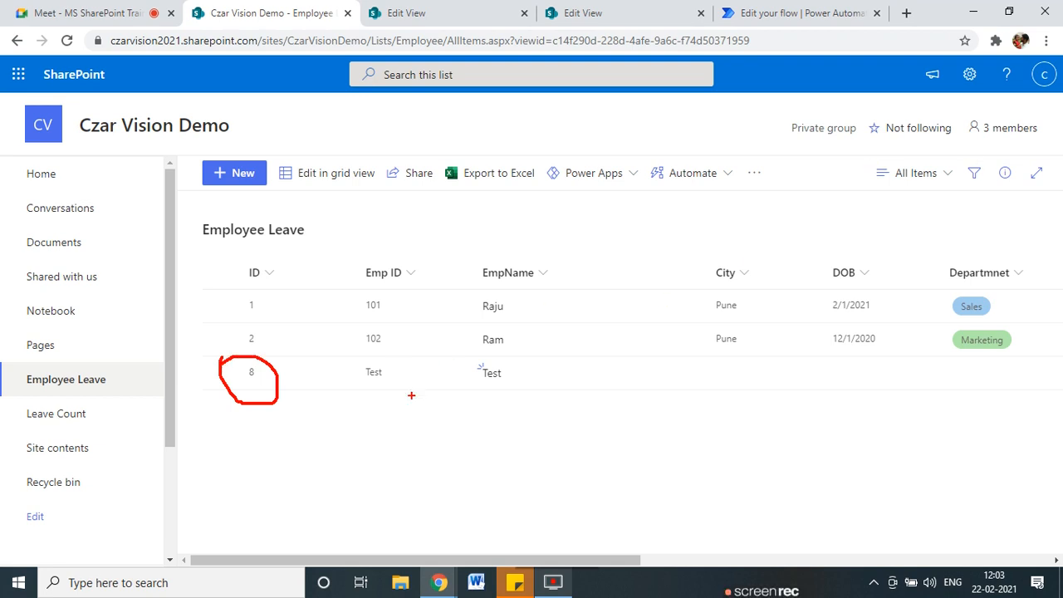
click(940, 173)
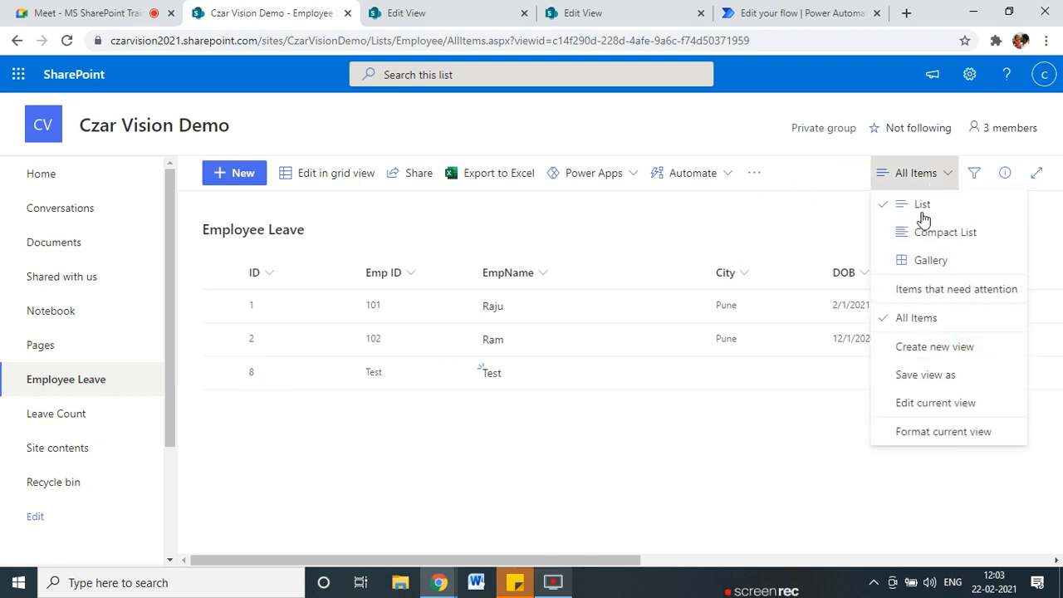
click(913, 405)
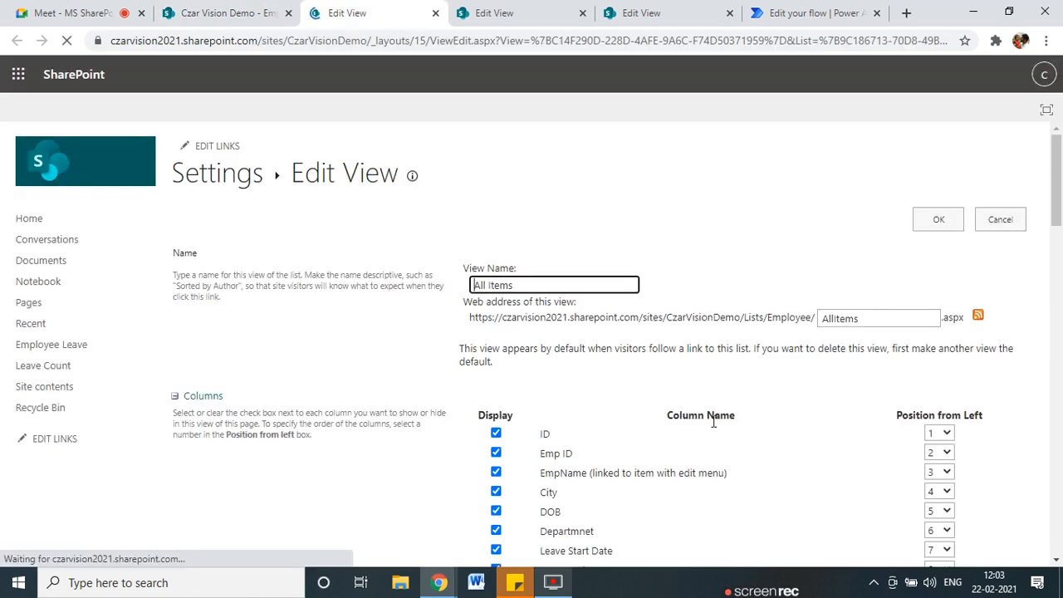
scroll(548, 415, down, 3)
scroll(531, 390, down, 1)
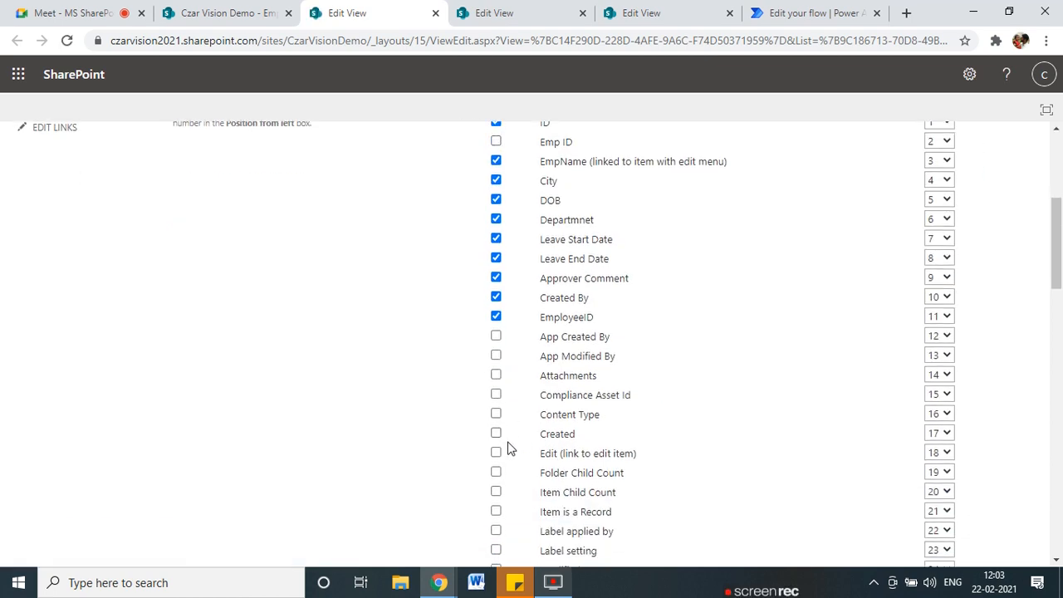
scroll(509, 448, down, 1)
click(930, 241)
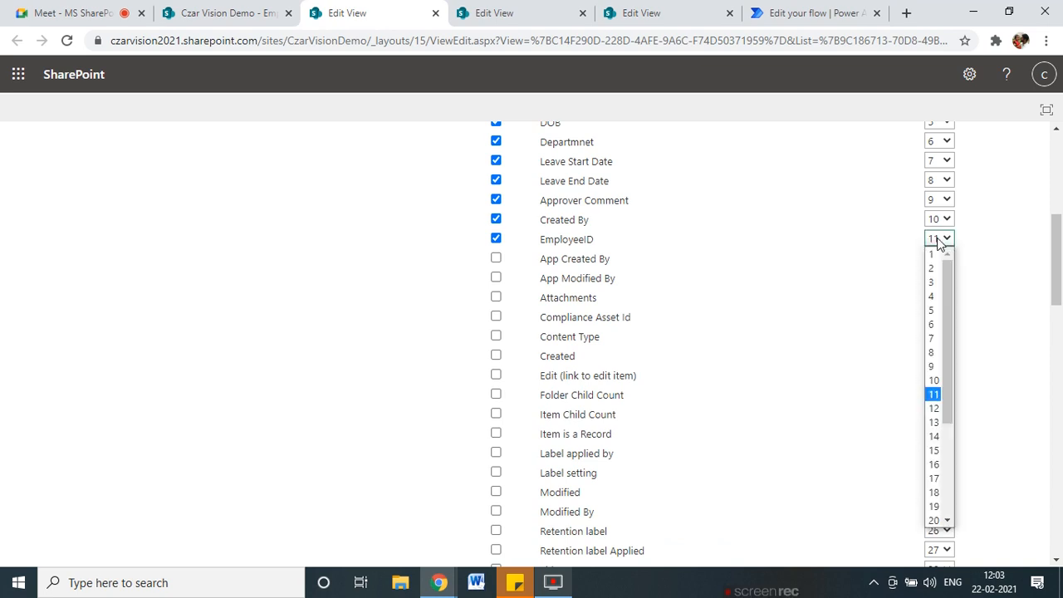
click(935, 272)
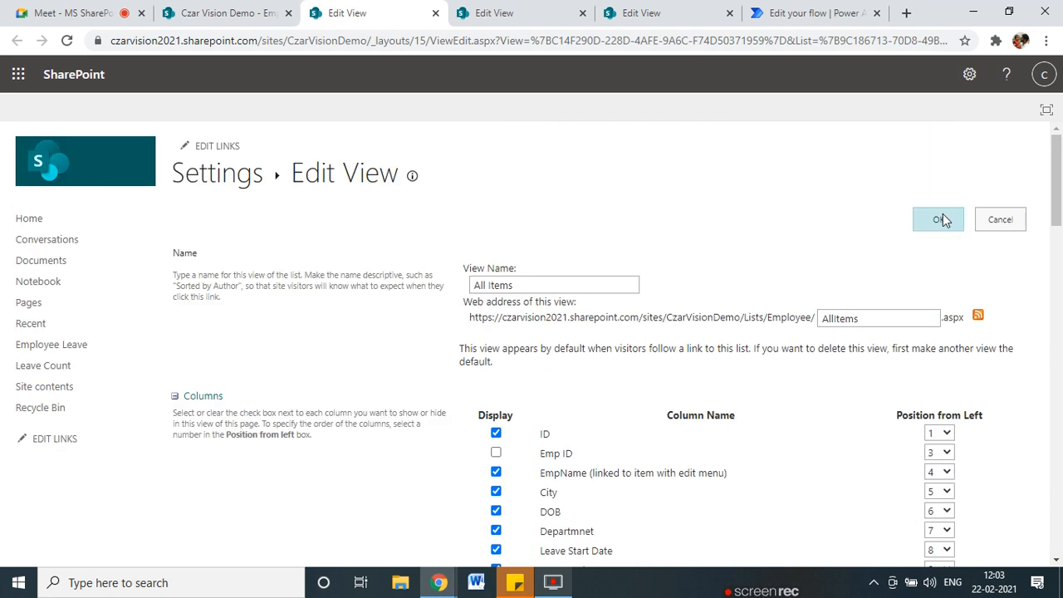
click(940, 218)
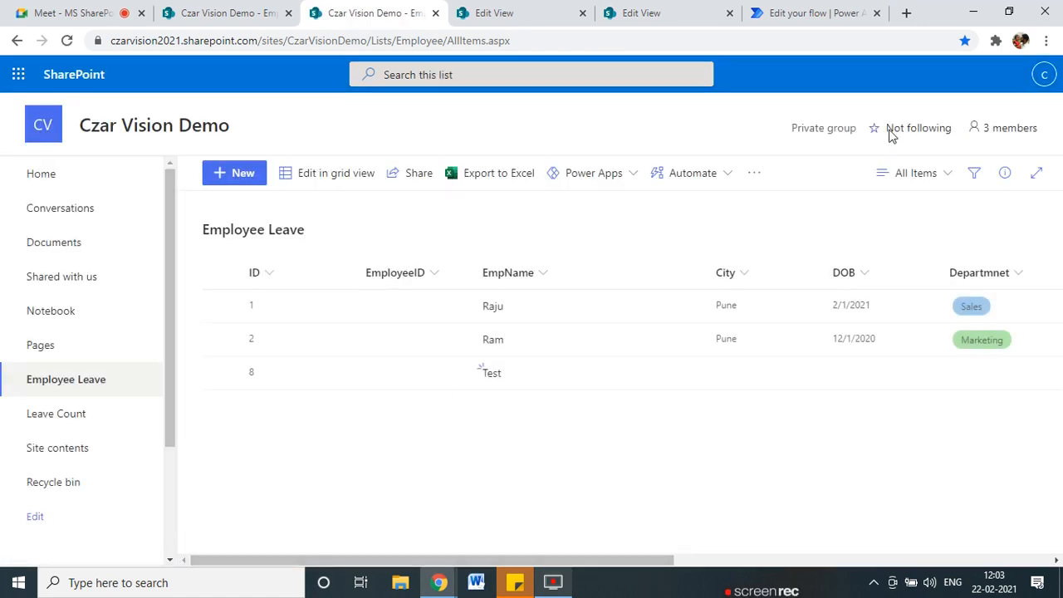
- Make the Emp ID column optional in the list settings and reload the Employee Leave list
click(969, 76)
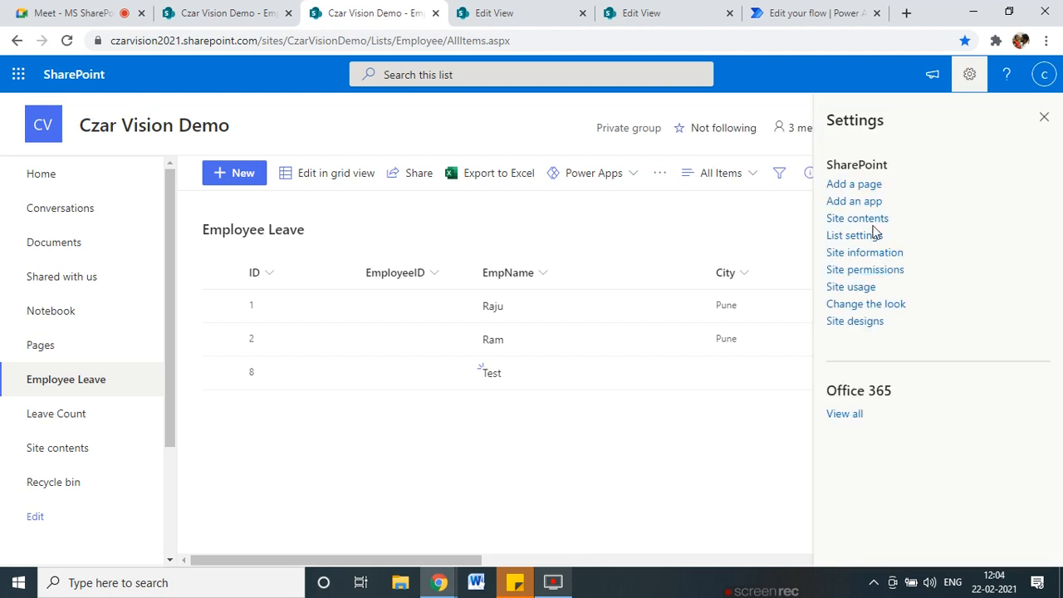
click(849, 238)
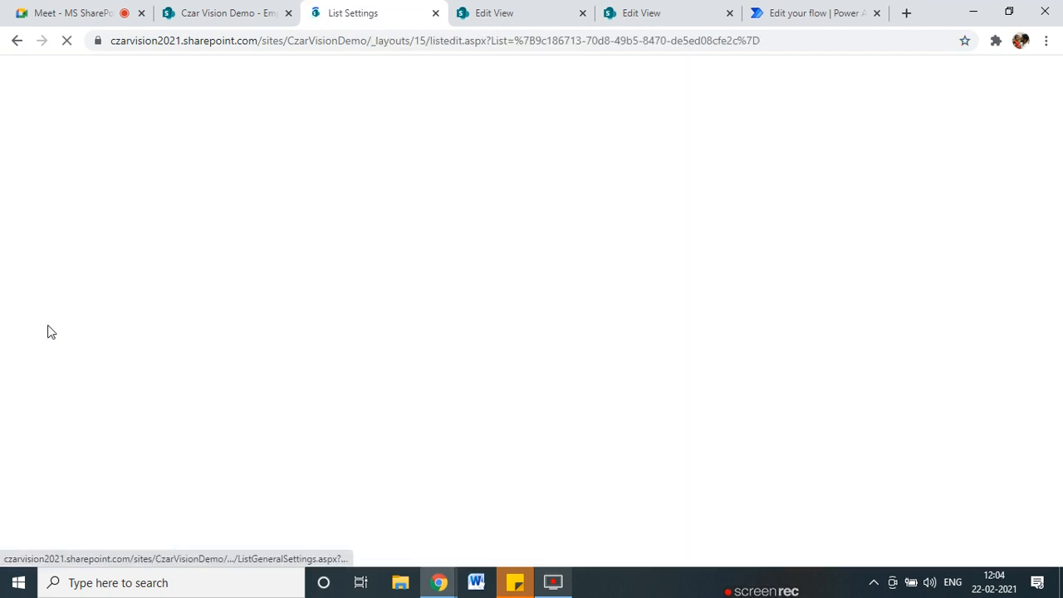
scroll(218, 349, down, 5)
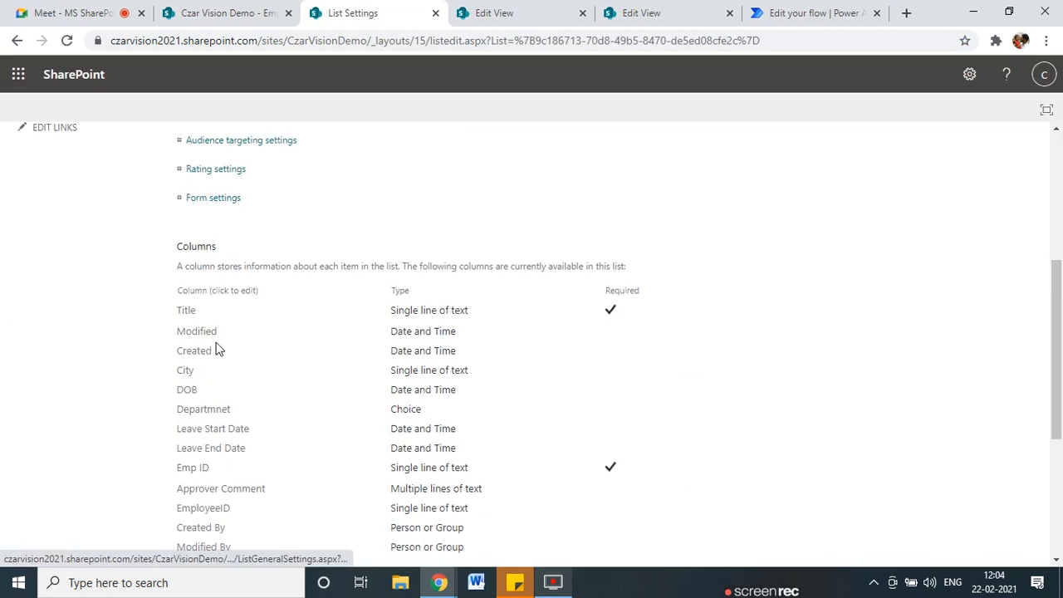
scroll(193, 416, down, 1)
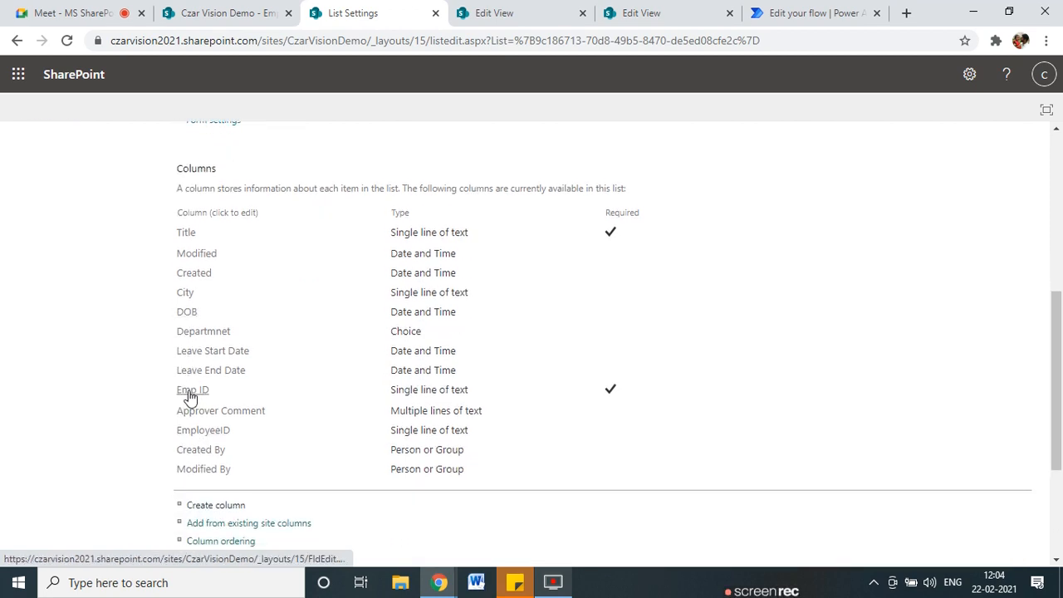
click(190, 394)
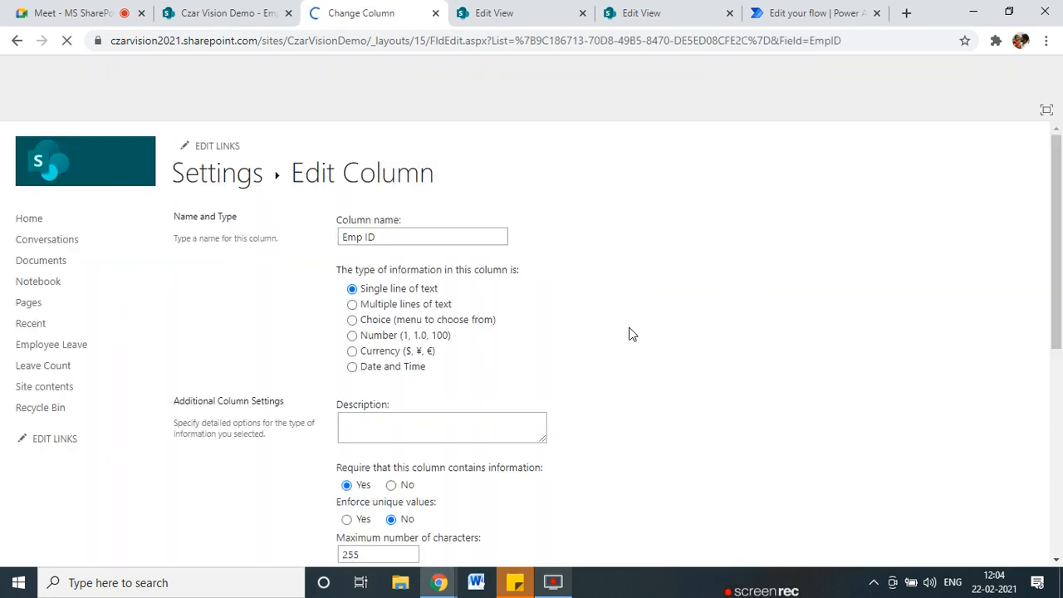
scroll(623, 346, down, 3)
click(391, 251)
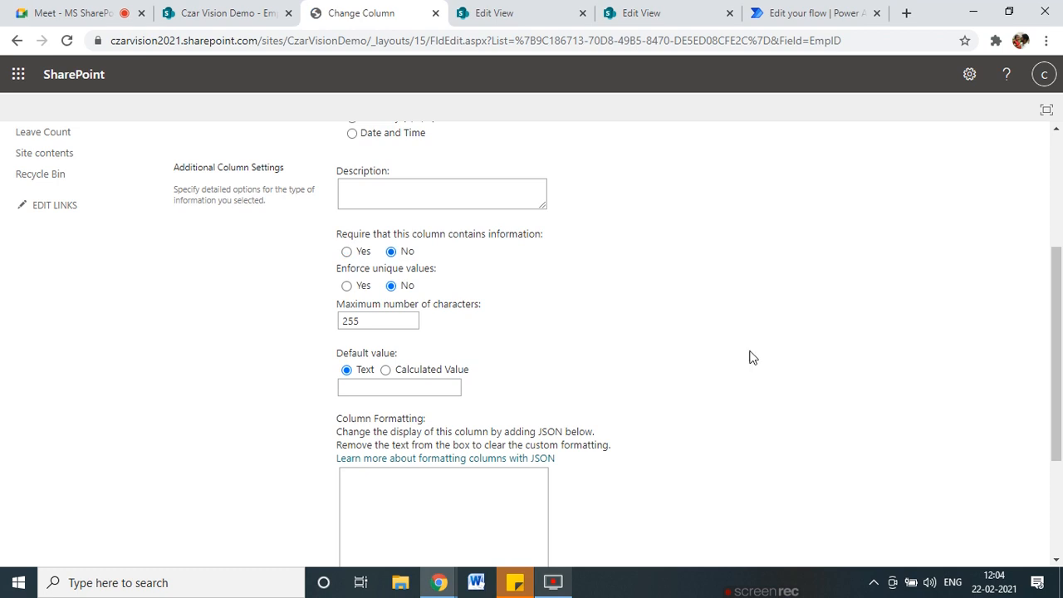
scroll(753, 357, down, 3)
click(938, 481)
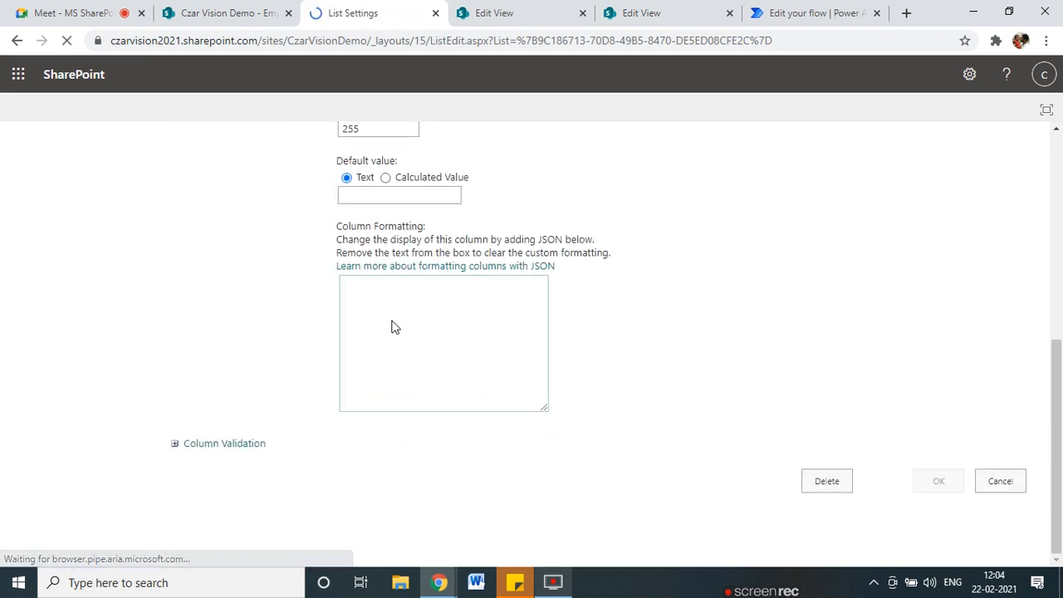
click(220, 12)
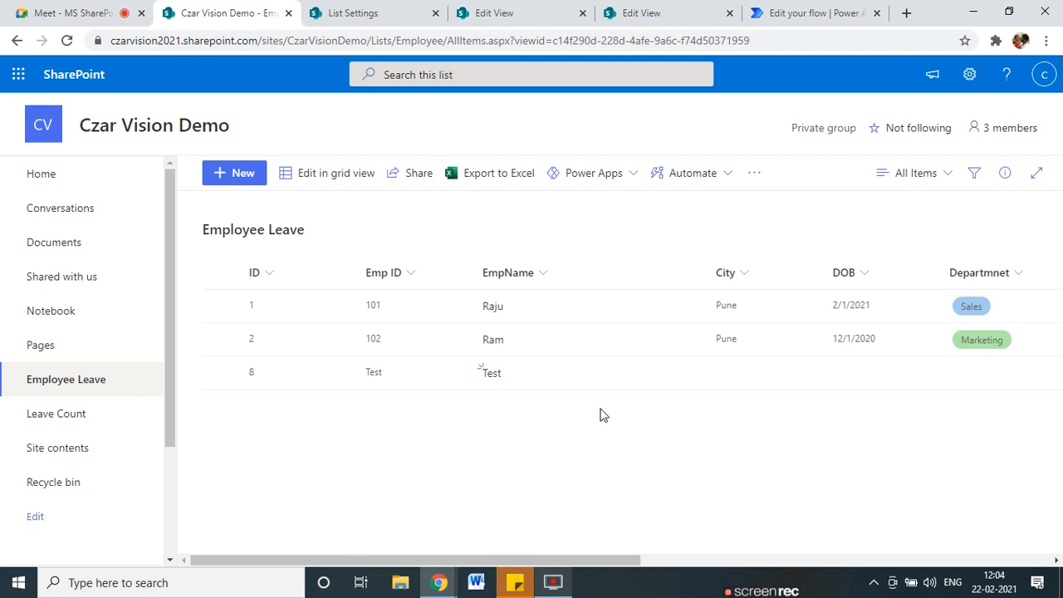
key(F5)
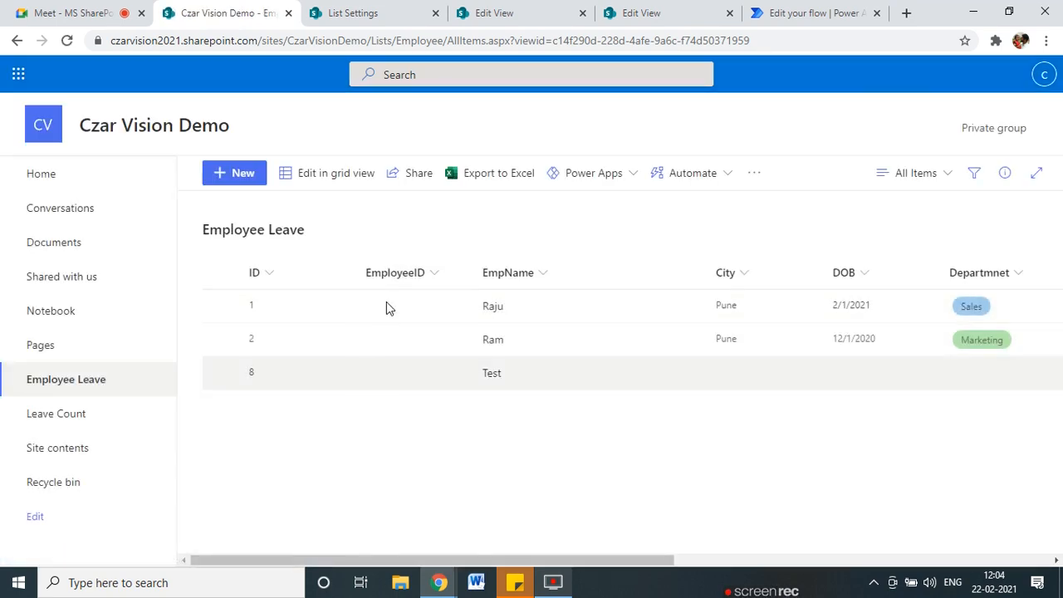
- Switch back to the Leave Approval Flow and insert a SharePoint Update item action directly after the When an item is created trigger
click(810, 12)
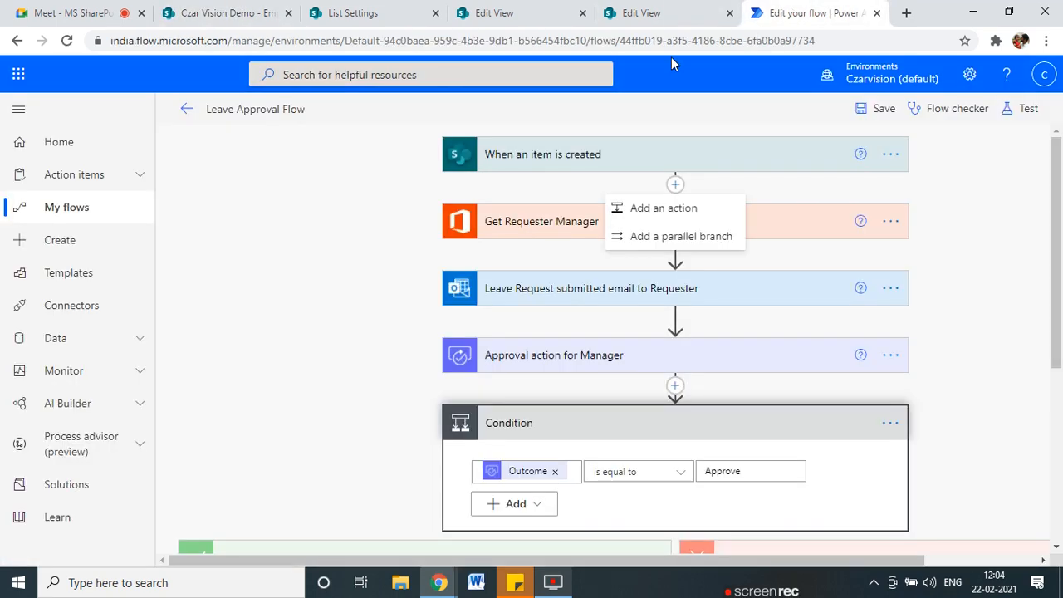
click(675, 184)
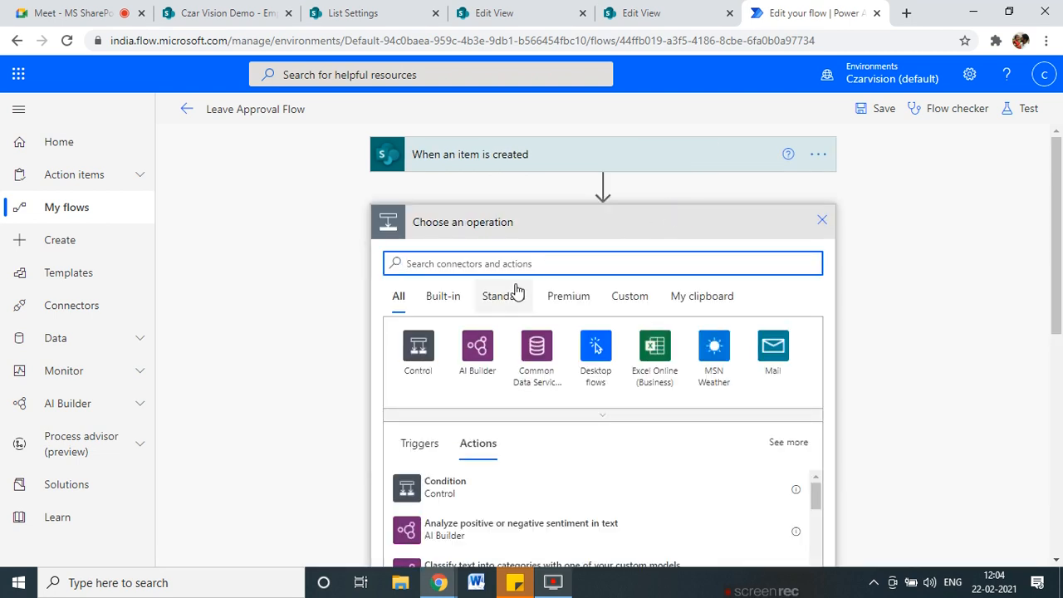
text(update)
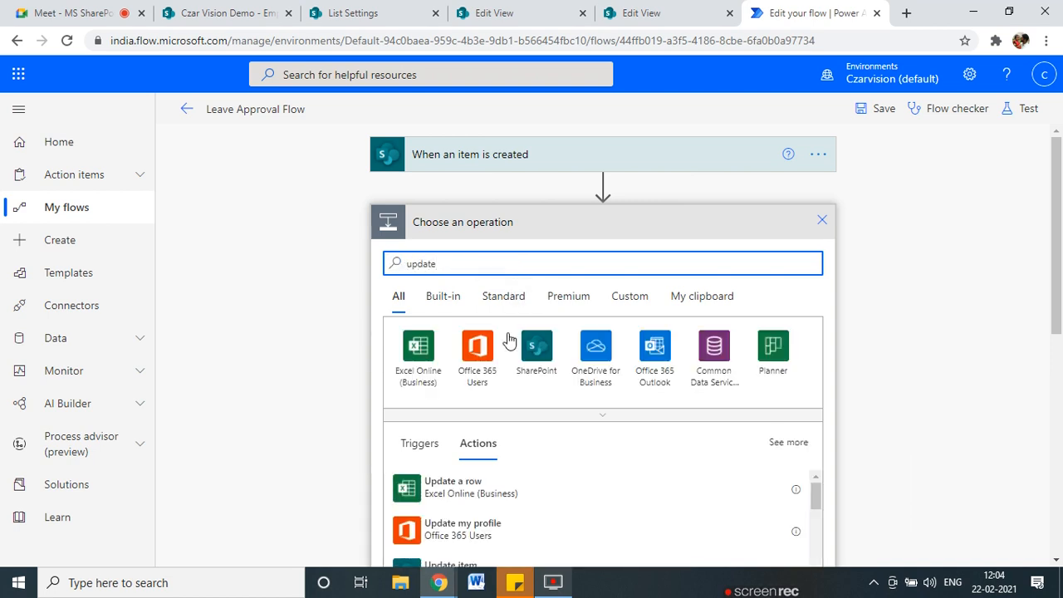
scroll(498, 374, down, 1)
scroll(465, 446, down, 1)
click(441, 419)
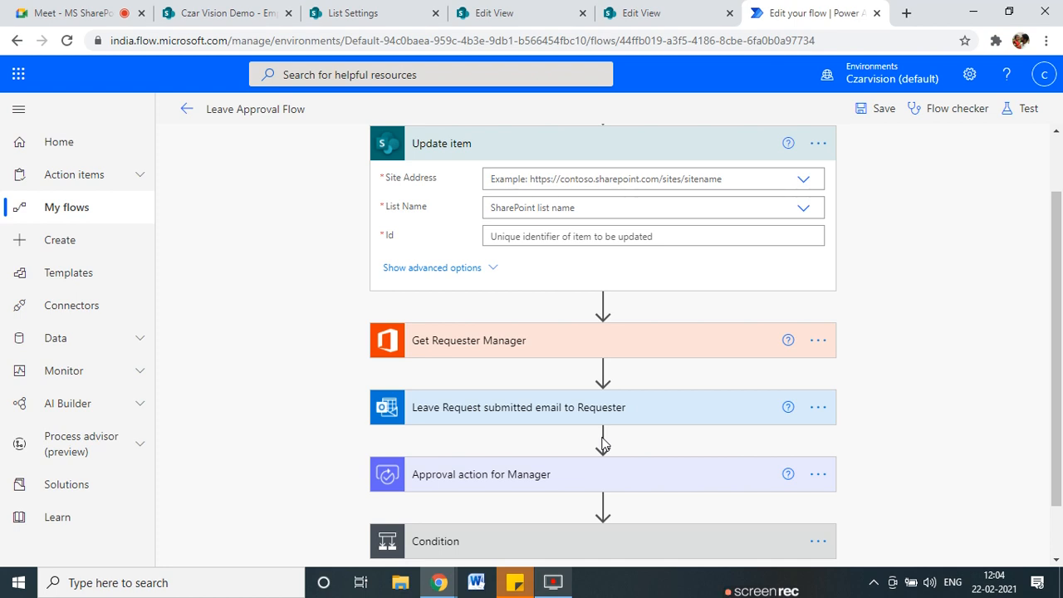
- Delete the Update item action from the Leave Approval Flow
click(818, 143)
click(882, 338)
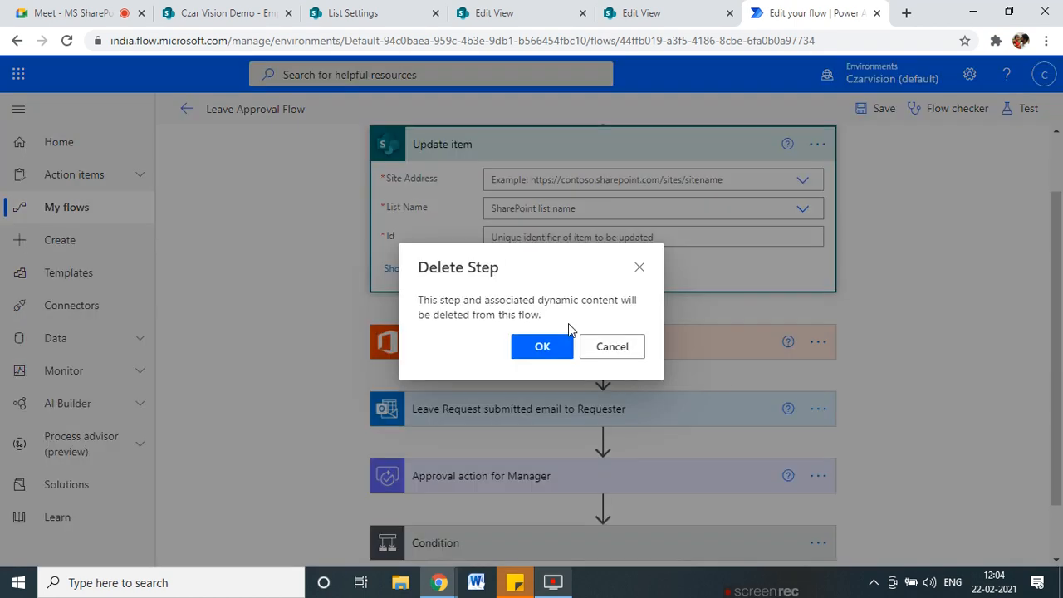
key(Return)
scroll(545, 352, up, 1)
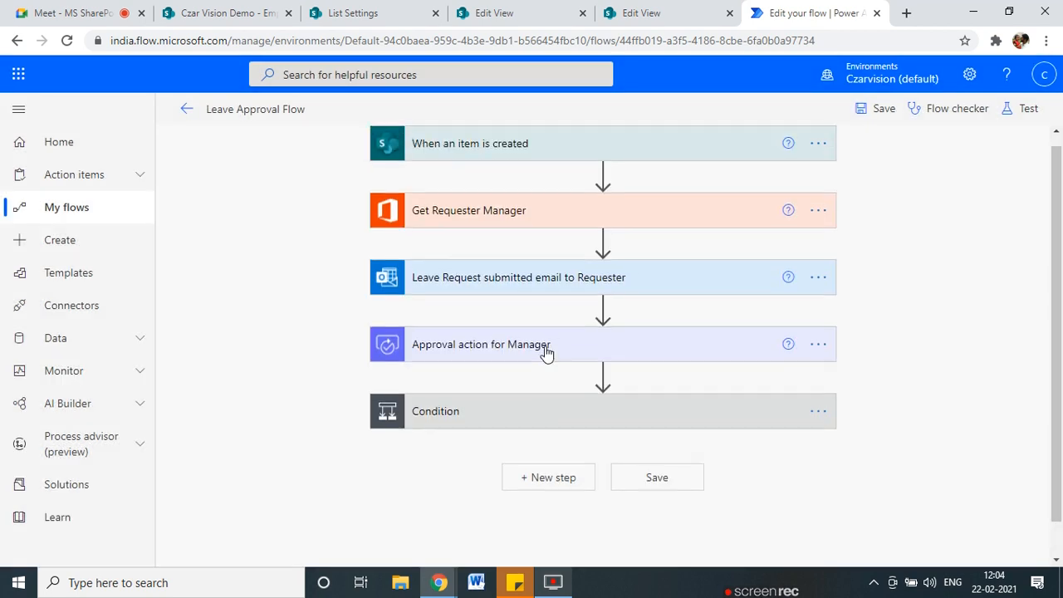
- Insert a SharePoint Update item action directly below the When an item is created trigger
click(603, 190)
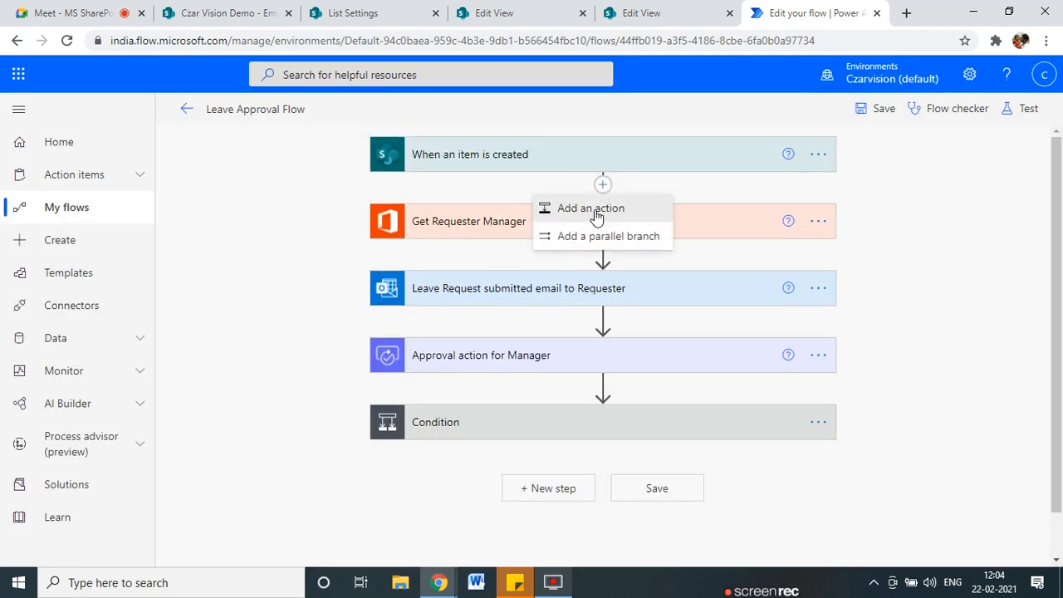
click(596, 215)
text(share)
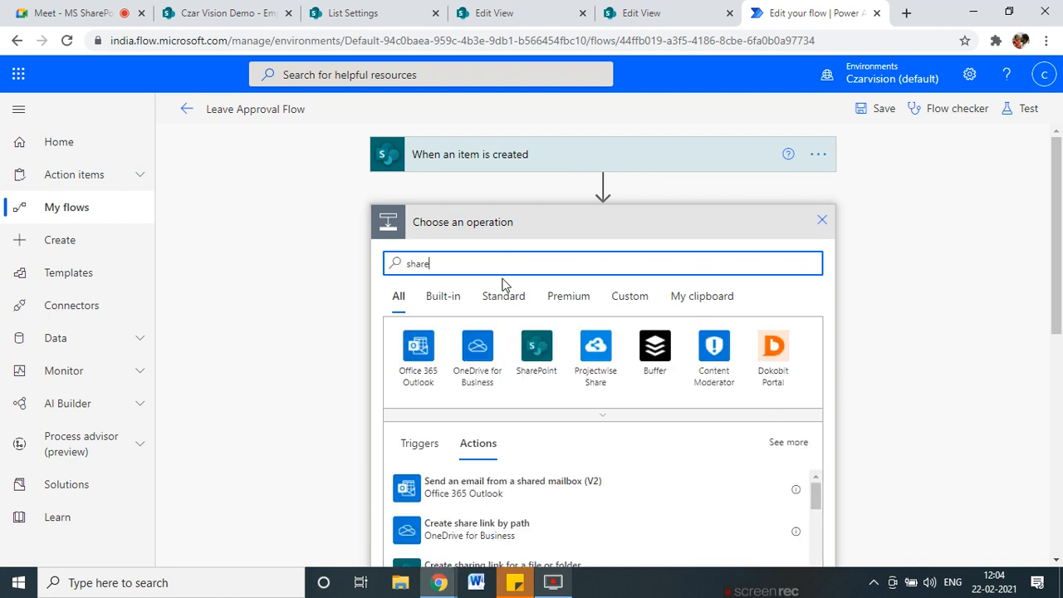
text(point)
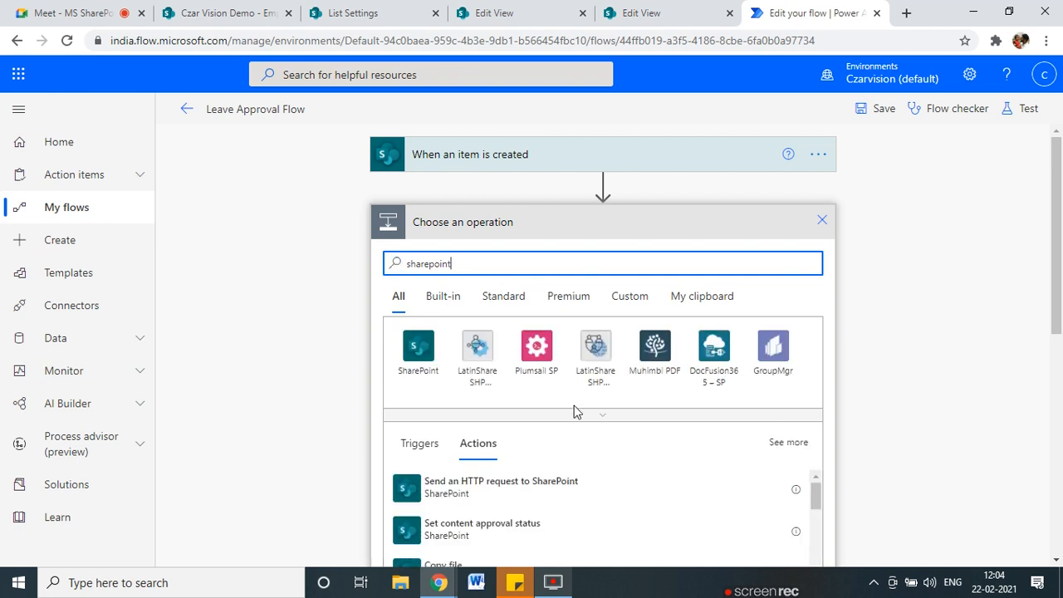
scroll(574, 405, down, 3)
scroll(448, 491, down, 3)
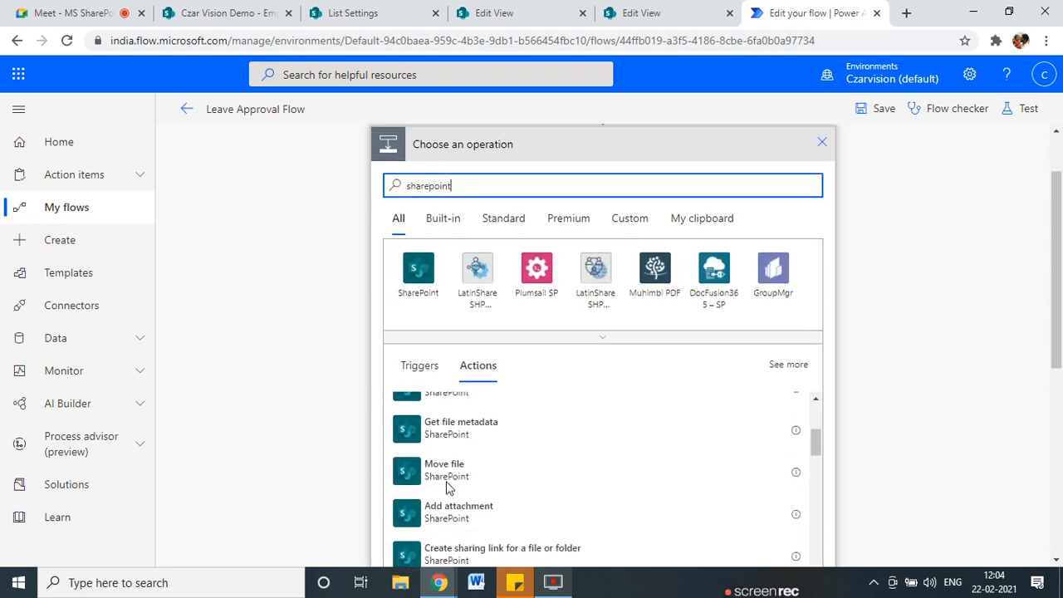
scroll(465, 473, down, 2)
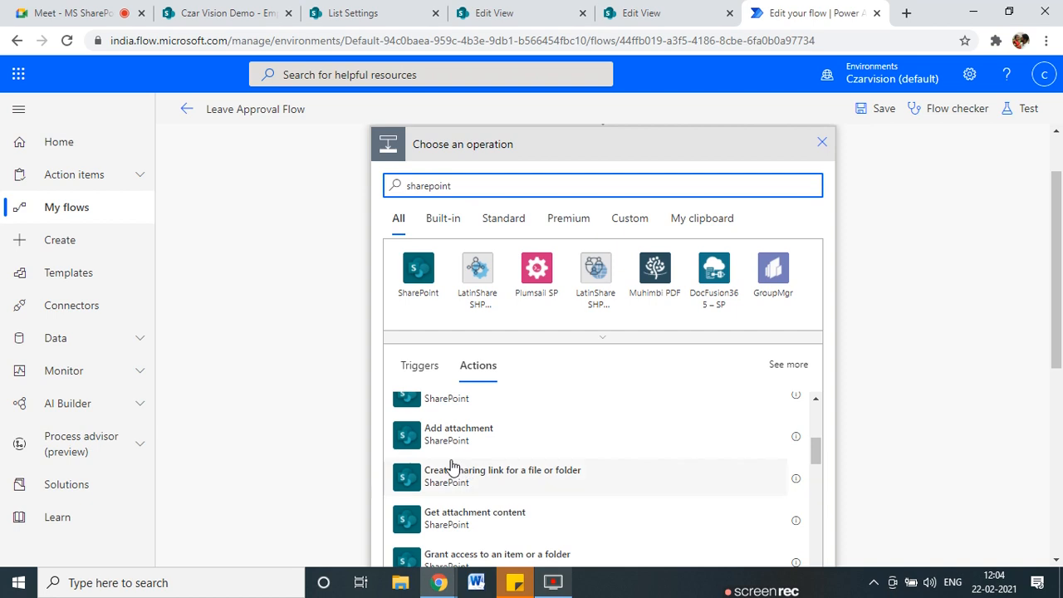
scroll(490, 451, down, 2)
scroll(363, 229, down, 4)
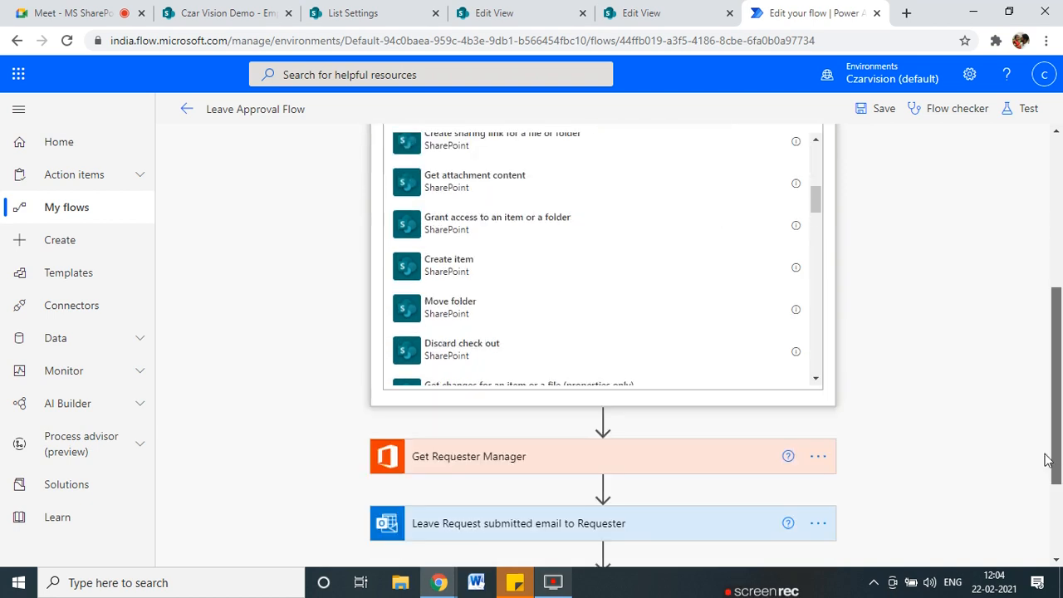
scroll(510, 266, down, 5)
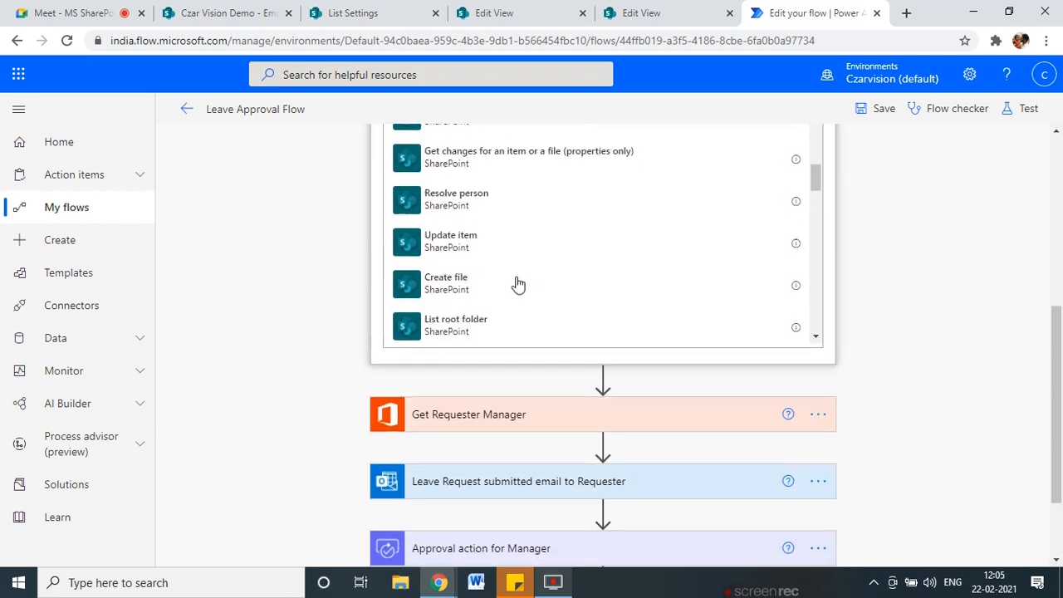
click(463, 207)
scroll(492, 323, up, 3)
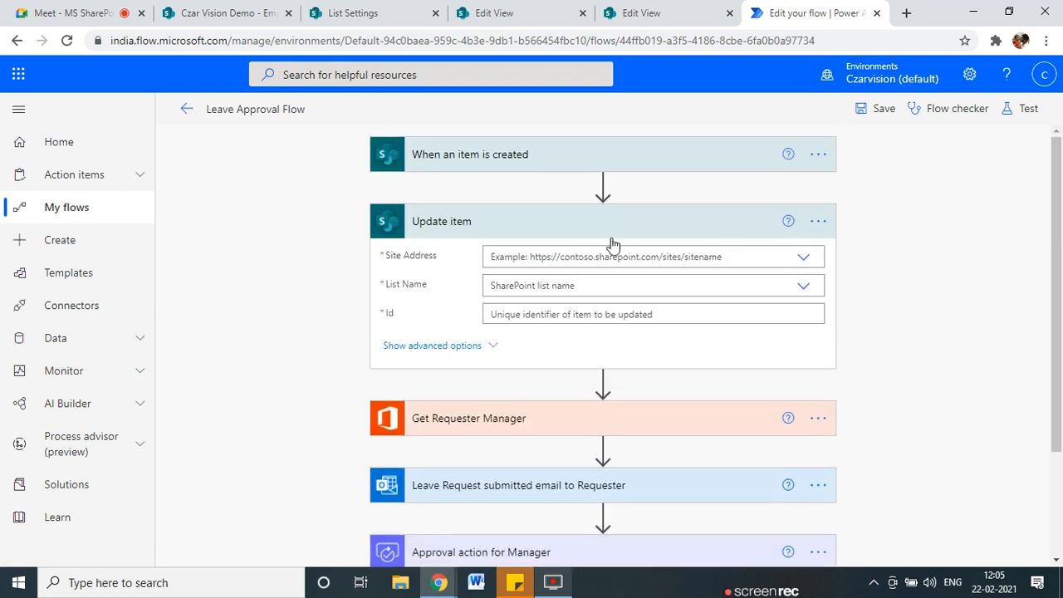
click(235, 12)
drag(368, 39, 100, 42)
key(ctrl+c)
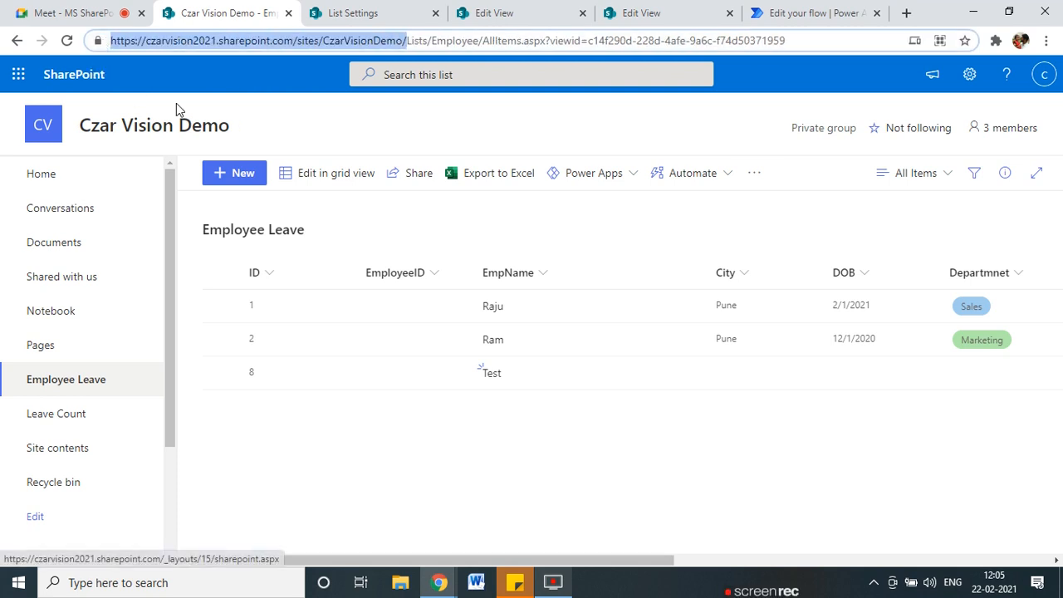
click(533, 9)
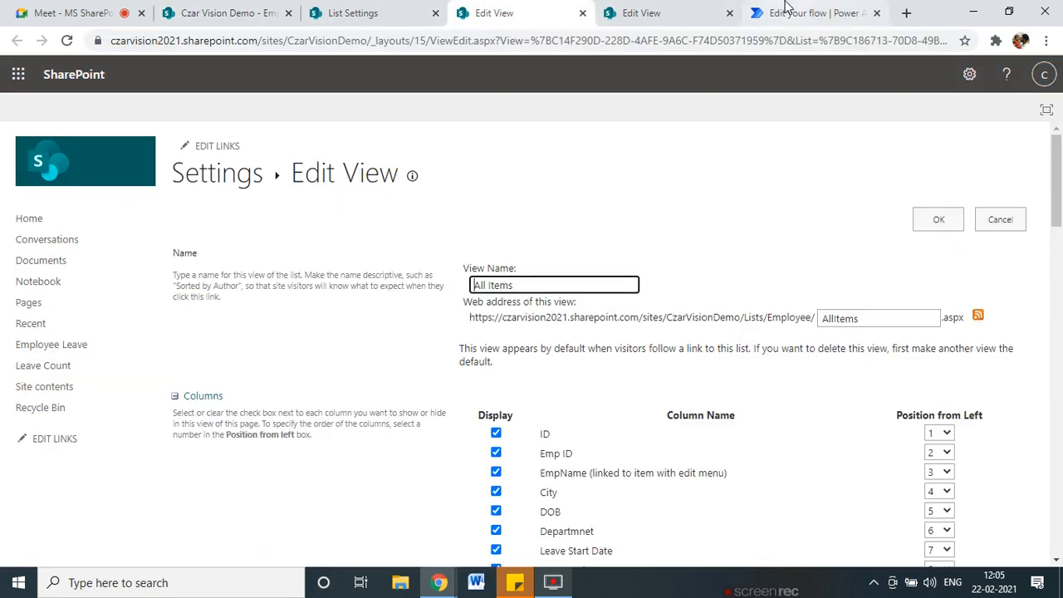
click(786, 10)
click(536, 258)
key(ctrl+v)
click(532, 301)
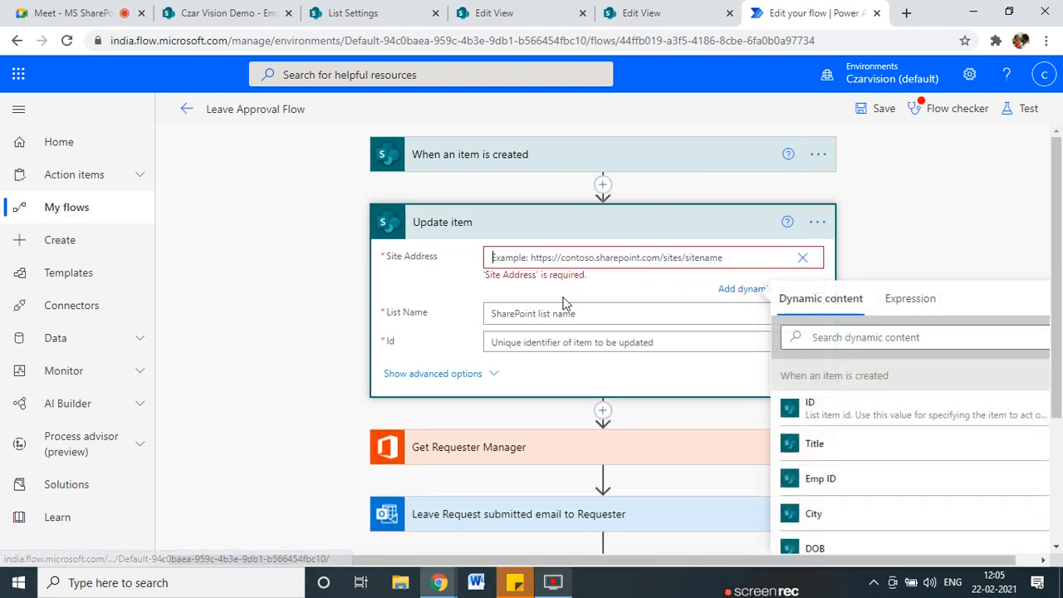
key(ctrl+v)
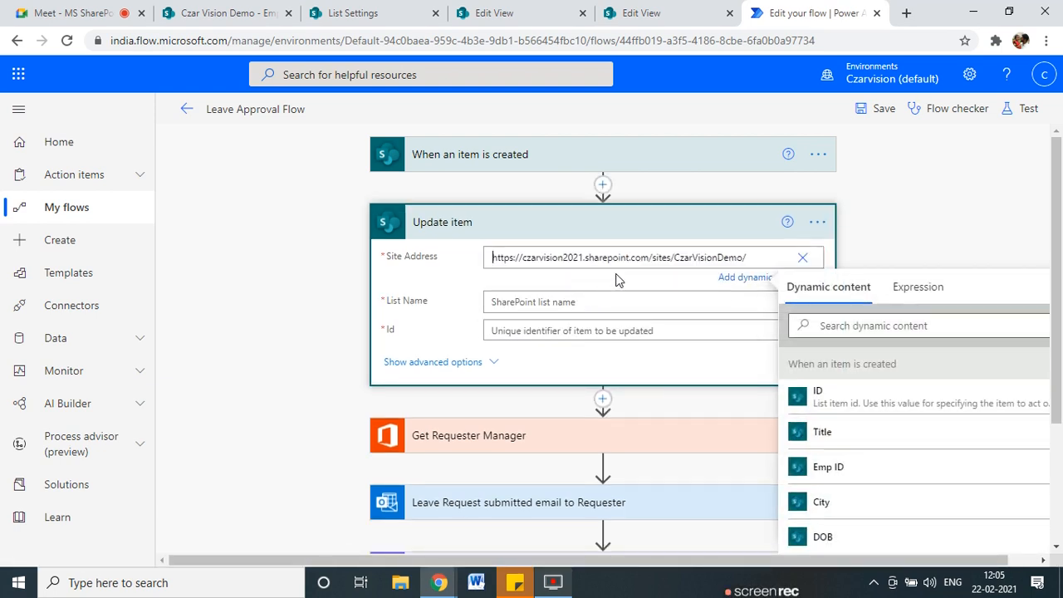
click(663, 307)
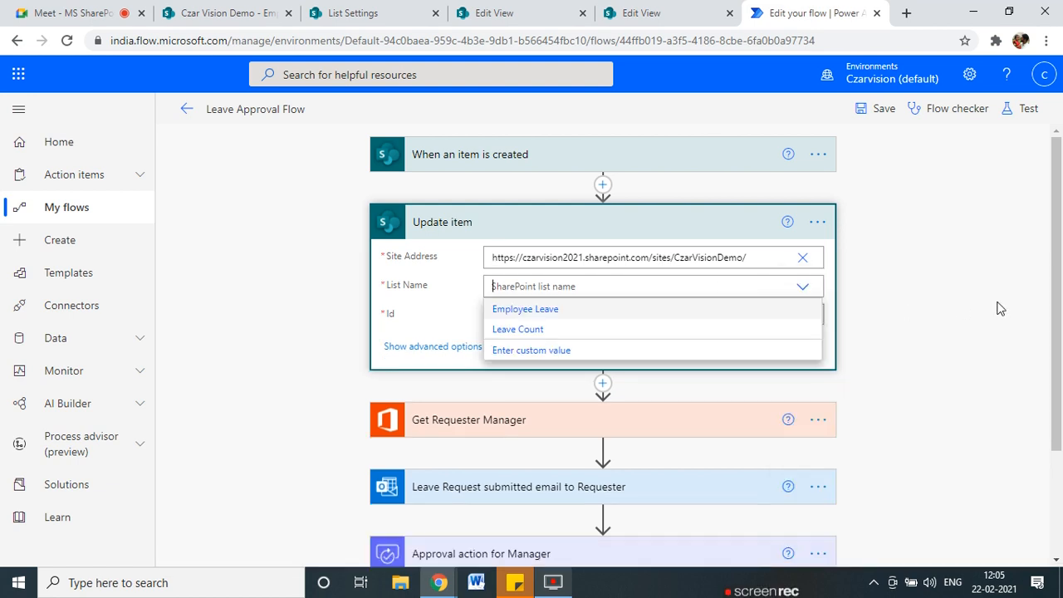
click(538, 311)
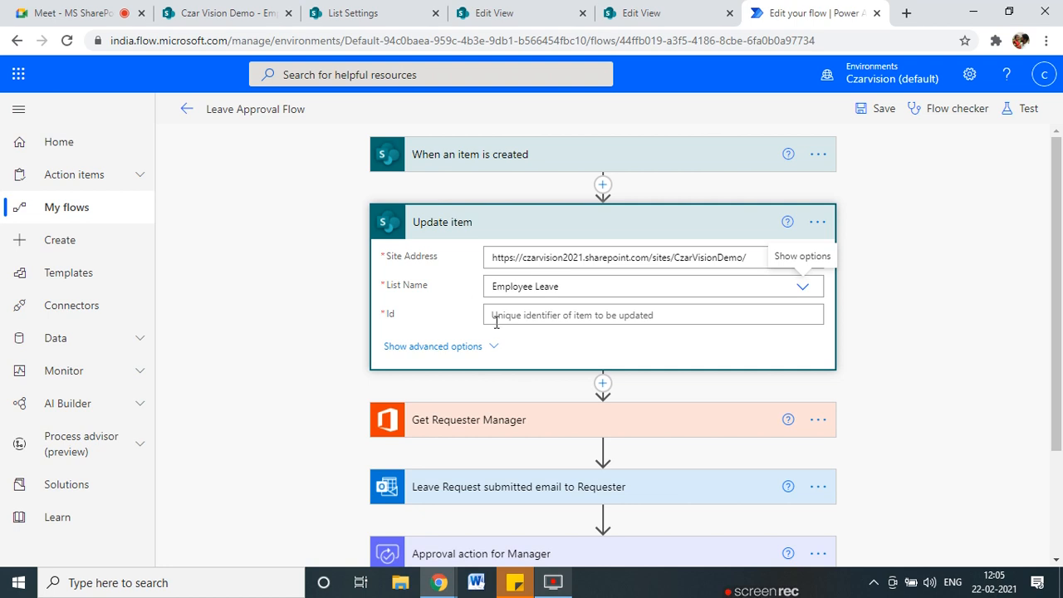
- Set the Update item action's Id to the trigger's ID dynamic value and its Title to Test
scroll(442, 408, down, 1)
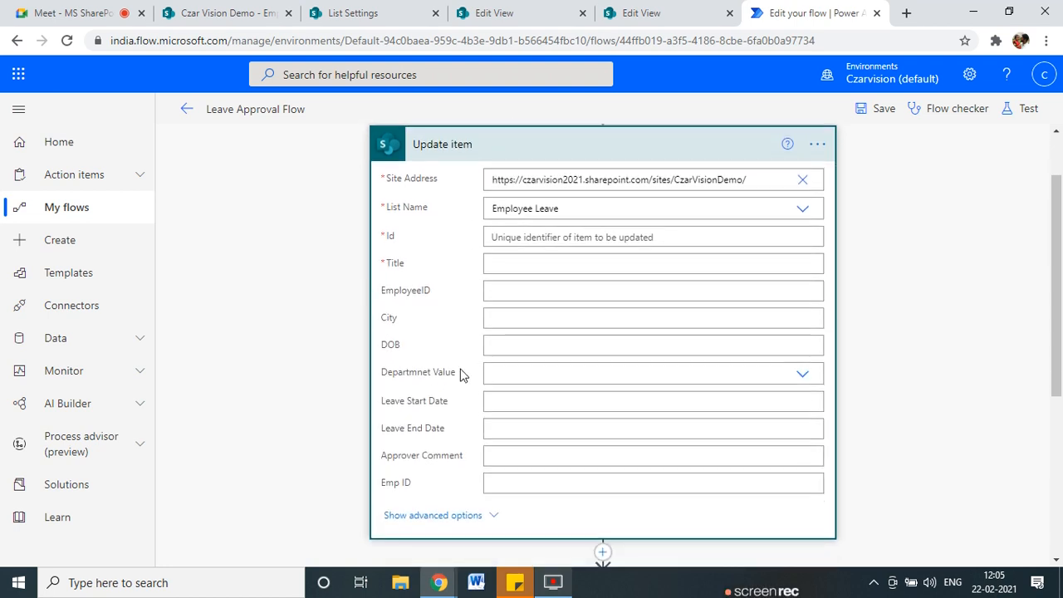
click(523, 237)
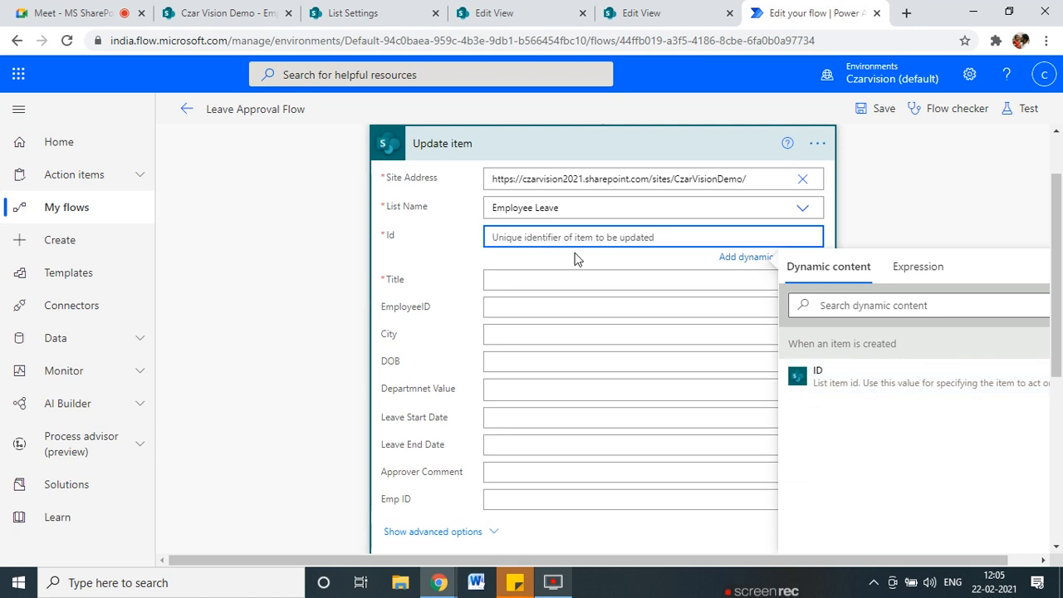
click(840, 398)
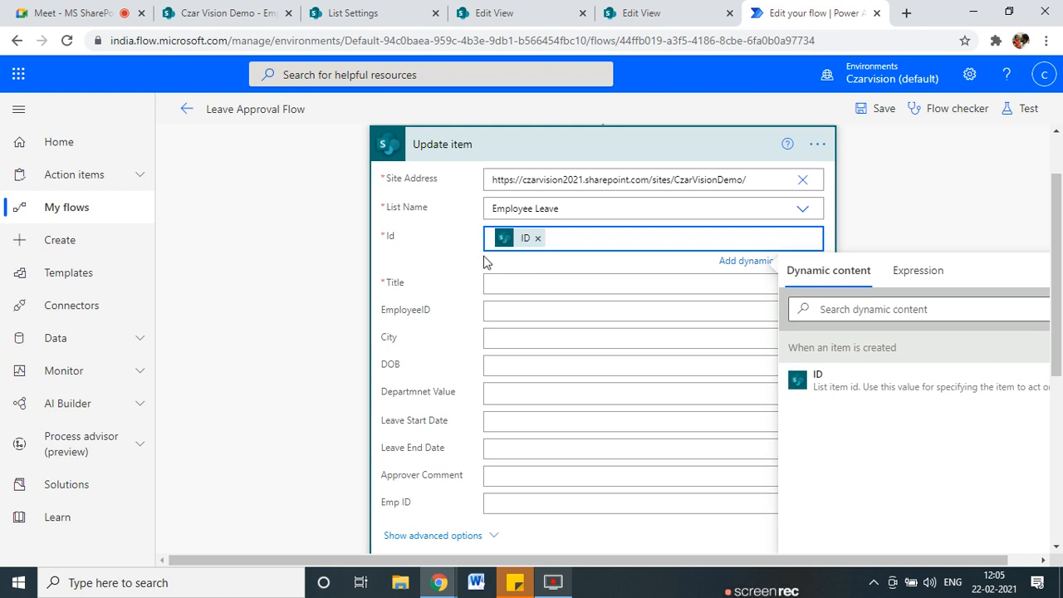
click(518, 285)
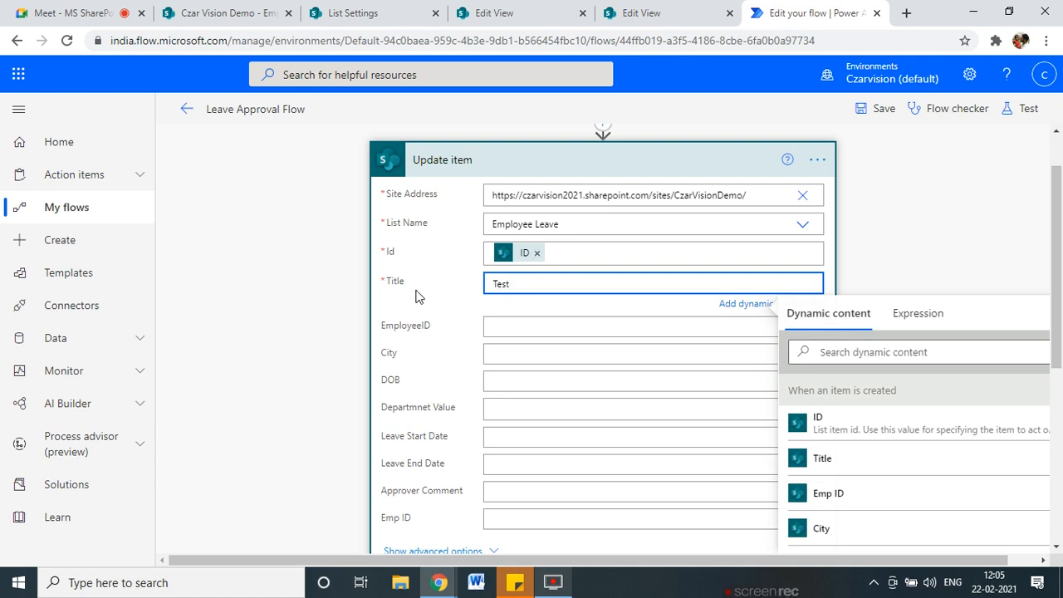
- Set the Update item action's EmployeeID to CZAR- followed by the trigger's ID dynamic value
click(529, 325)
text(CZAR)
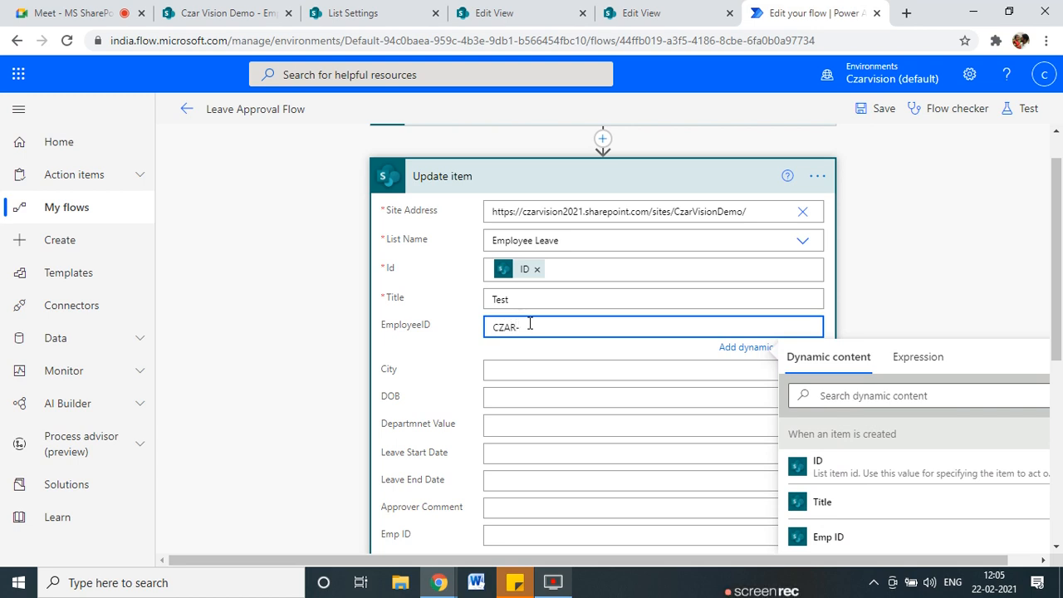
text(-)
click(822, 465)
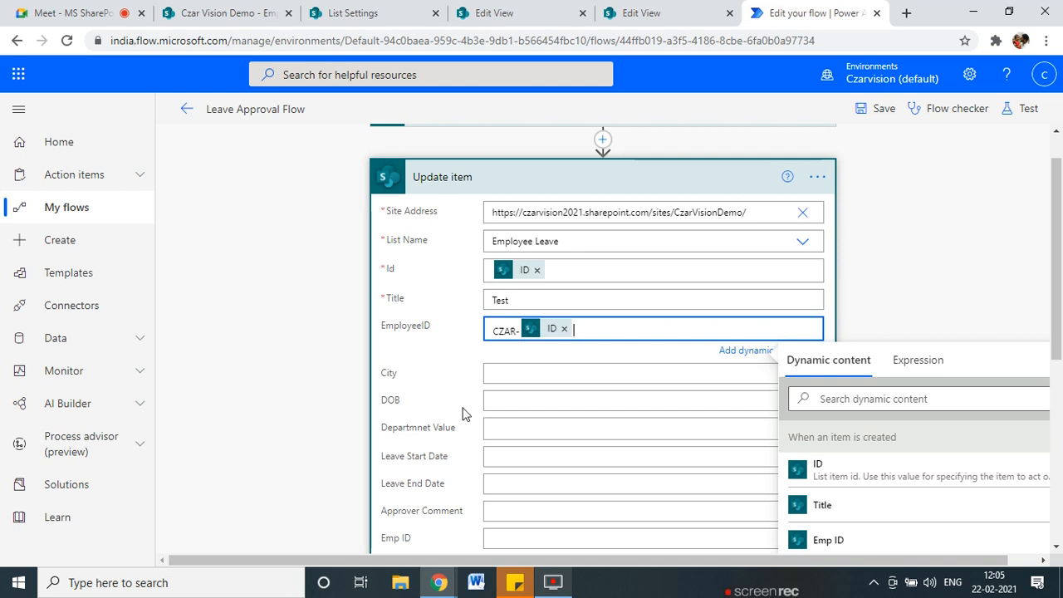
scroll(481, 415, down, 1)
scroll(490, 415, down, 2)
scroll(500, 427, up, 3)
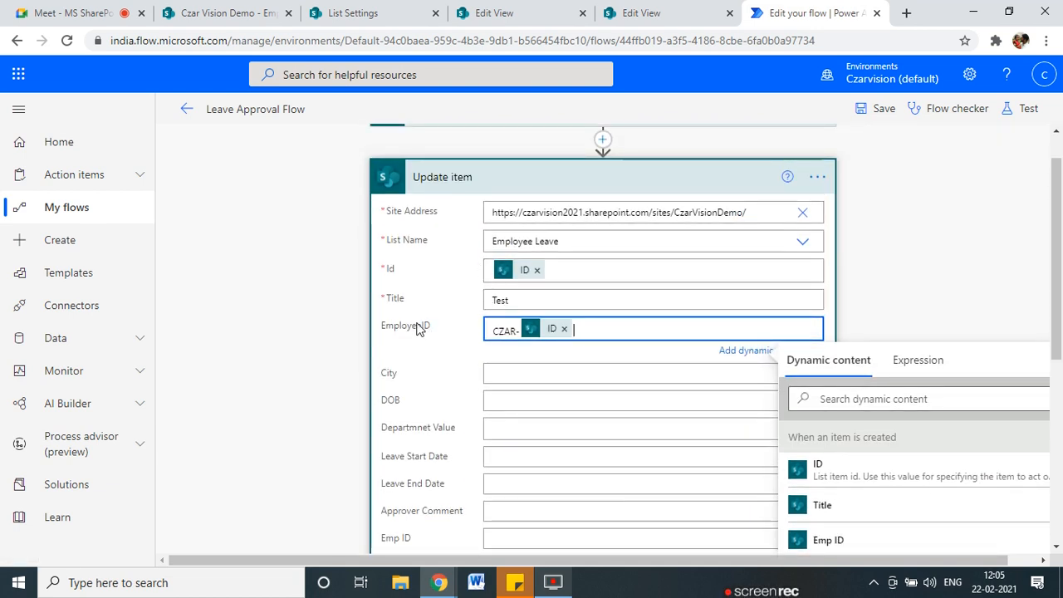
mouse_move(600, 309)
mouse_down()
mouse_move(539, 314)
mouse_move(533, 353)
mouse_move(568, 316)
mouse_move(555, 310)
mouse_up()
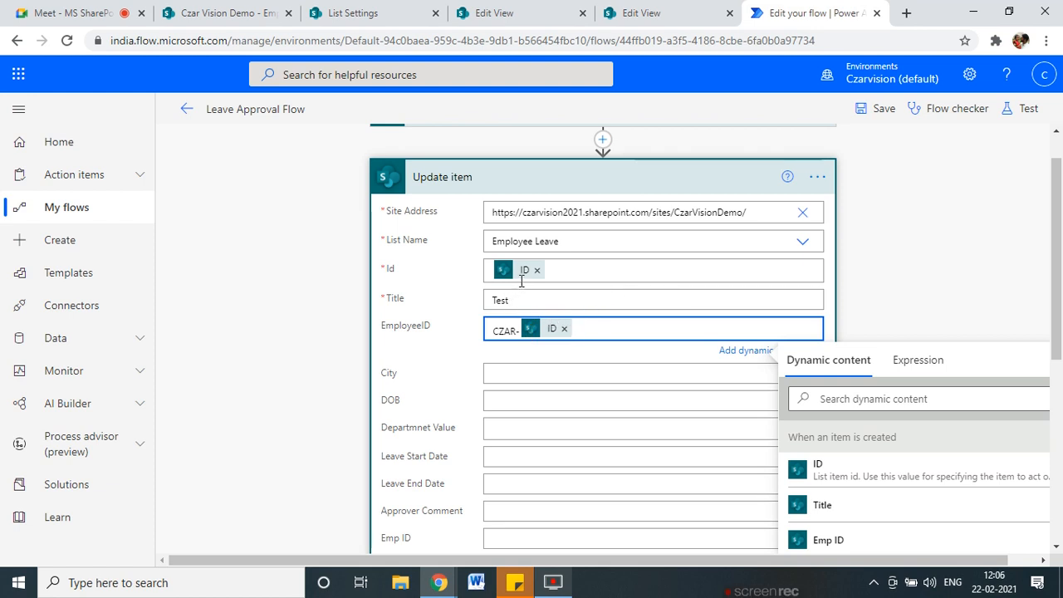
mouse_move(570, 251)
mouse_down()
mouse_move(489, 253)
mouse_move(543, 273)
mouse_move(550, 251)
mouse_up()
drag(787, 476, 550, 283)
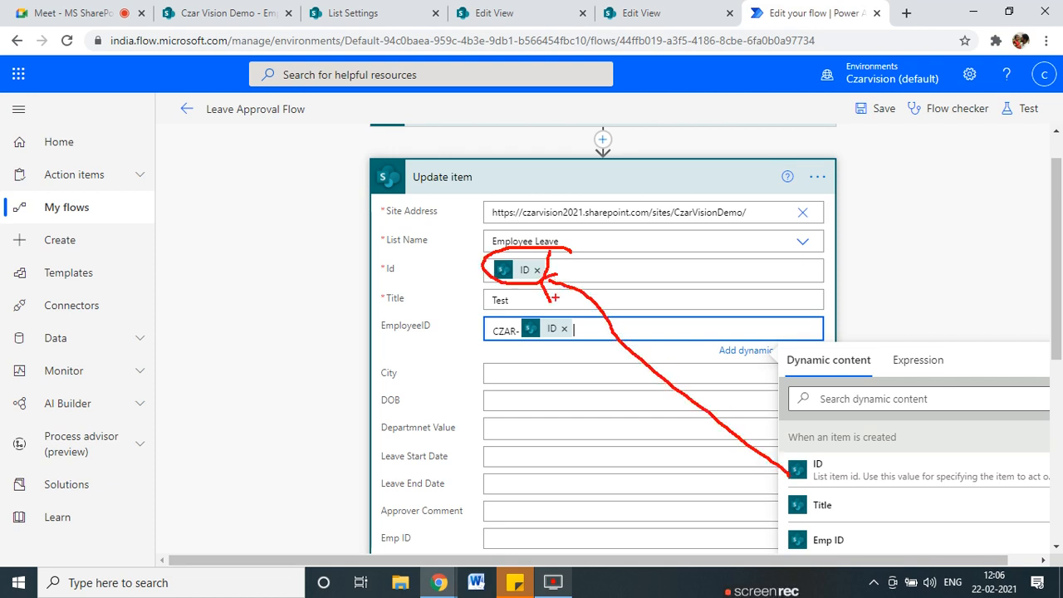
mouse_move(407, 251)
mouse_down()
mouse_move(375, 257)
mouse_move(420, 279)
mouse_move(388, 249)
mouse_up()
mouse_move(410, 190)
mouse_down()
mouse_move(500, 188)
mouse_move(473, 187)
mouse_up()
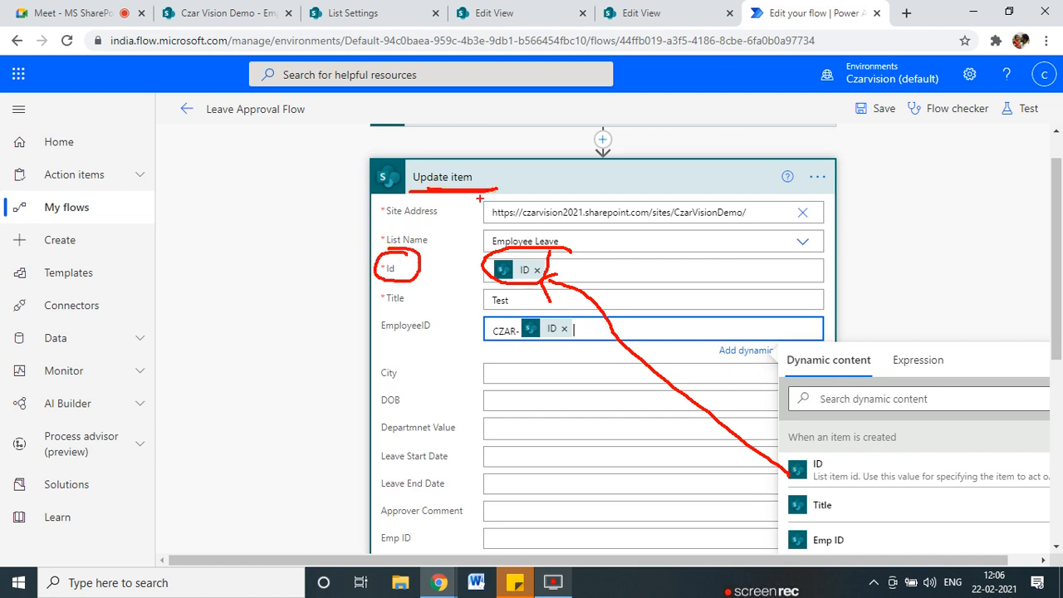
key(Escape)
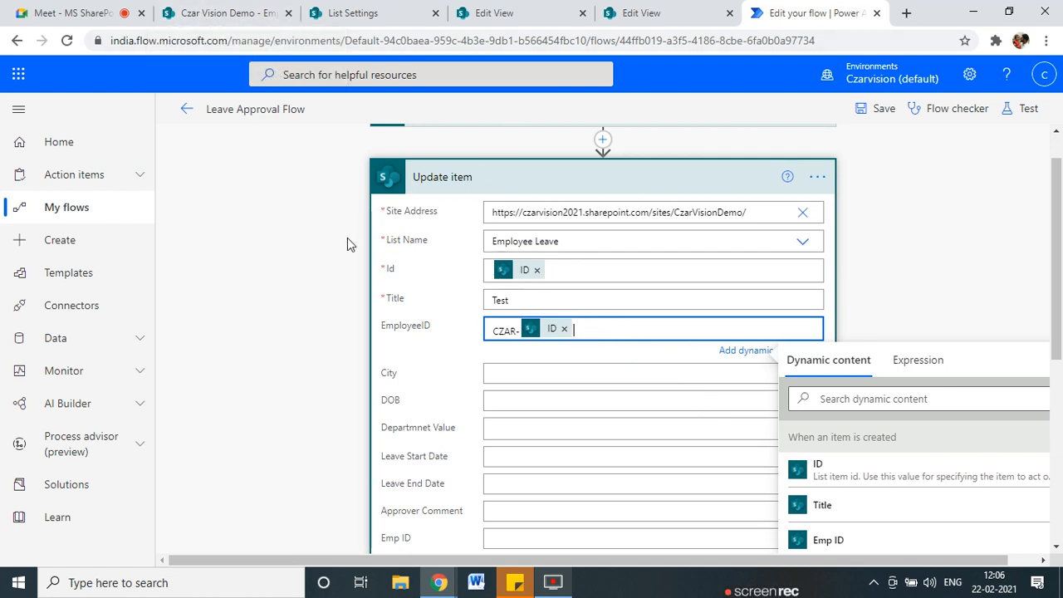
scroll(633, 558, up, 1)
click(1012, 321)
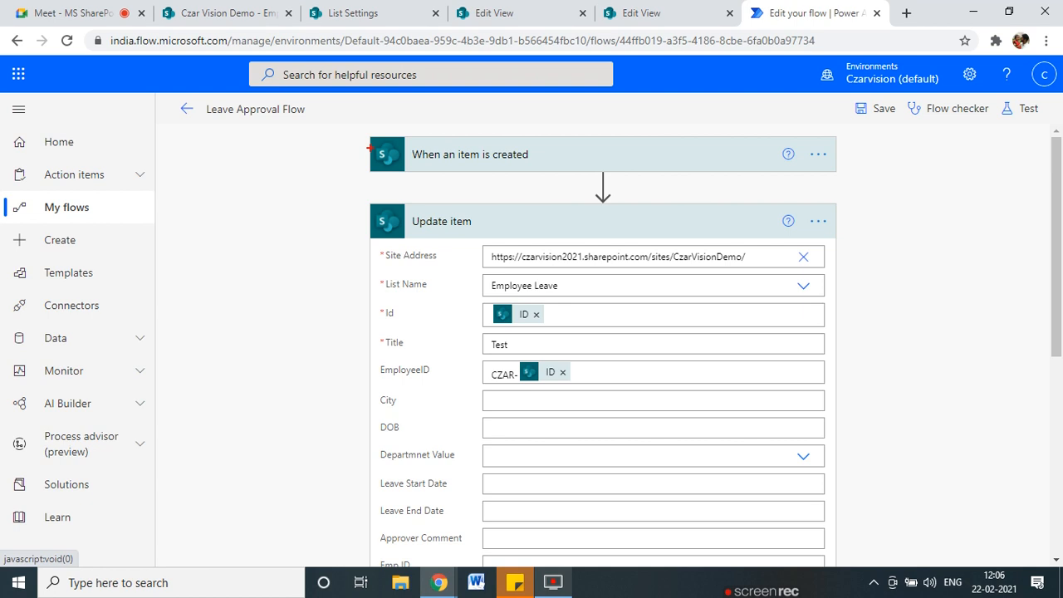
drag(271, 156, 358, 155)
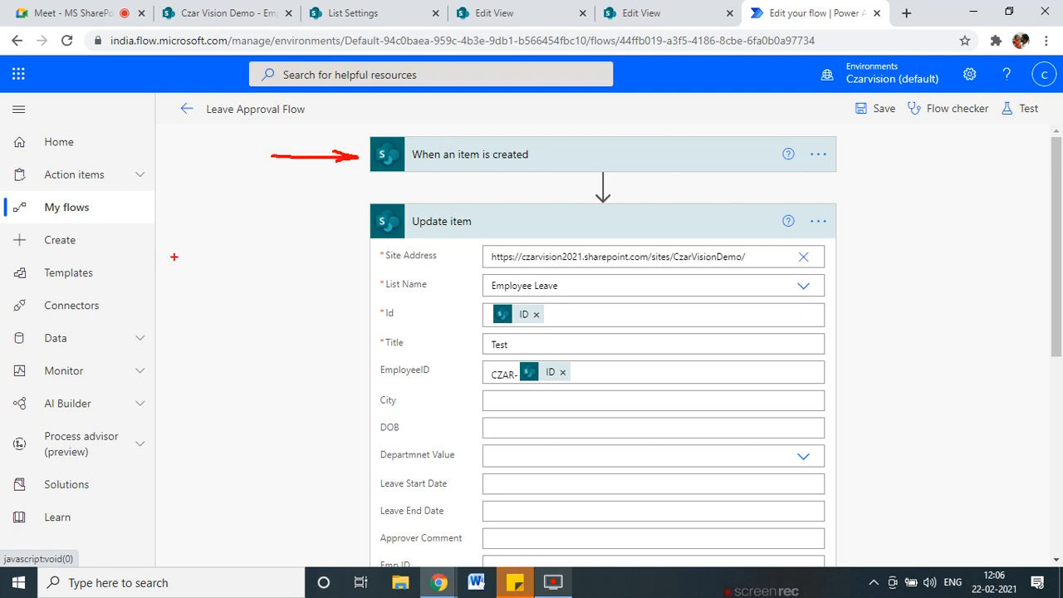
mouse_move(160, 279)
mouse_down()
mouse_move(230, 271)
mouse_move(219, 362)
mouse_up()
mouse_move(215, 291)
mouse_down()
mouse_move(301, 292)
mouse_move(231, 350)
mouse_move(298, 311)
mouse_up()
drag(235, 330, 279, 337)
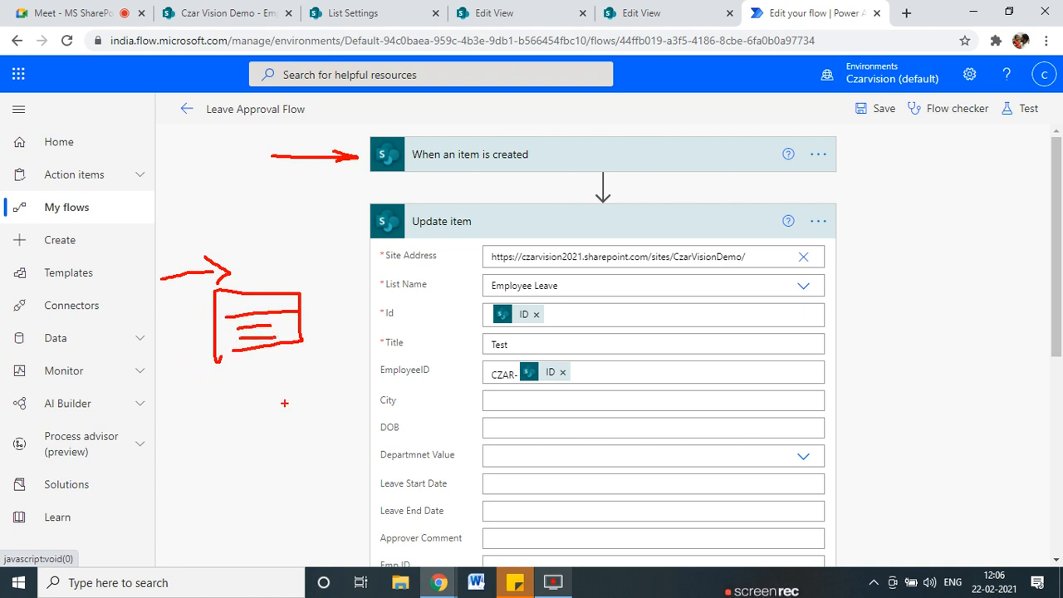
mouse_move(323, 260)
mouse_down()
mouse_move(305, 287)
mouse_move(317, 287)
mouse_up()
mouse_move(574, 308)
mouse_down()
mouse_move(505, 292)
mouse_move(465, 329)
mouse_move(567, 303)
mouse_up()
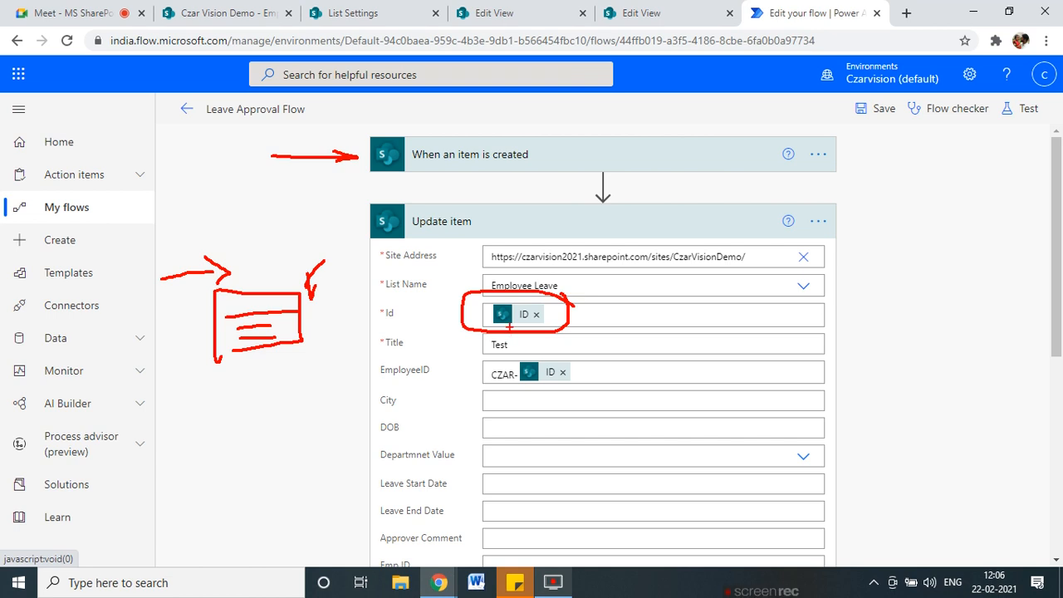
key(Escape)
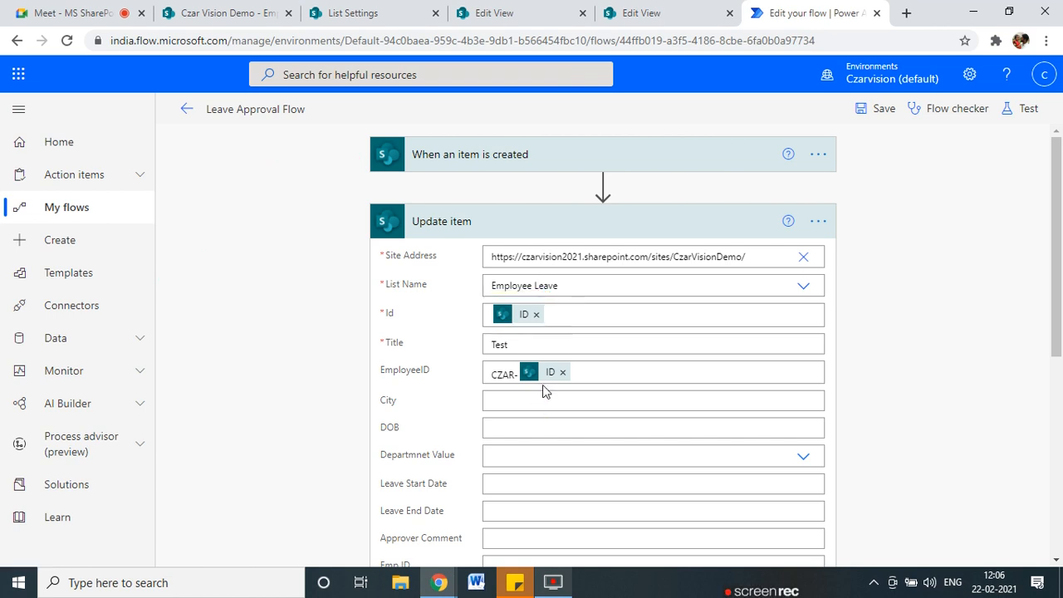
mouse_move(564, 354)
mouse_down()
mouse_move(490, 363)
mouse_move(581, 398)
mouse_move(577, 347)
mouse_up()
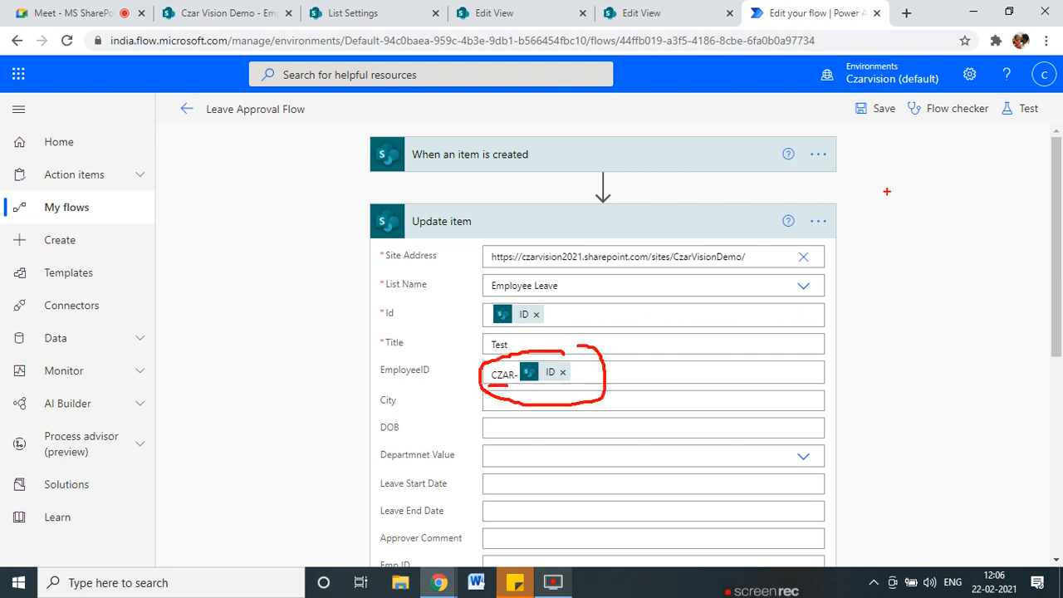
key(Escape)
- Save the Leave Approval Flow and open a new item form in the Employee Leave list
click(880, 108)
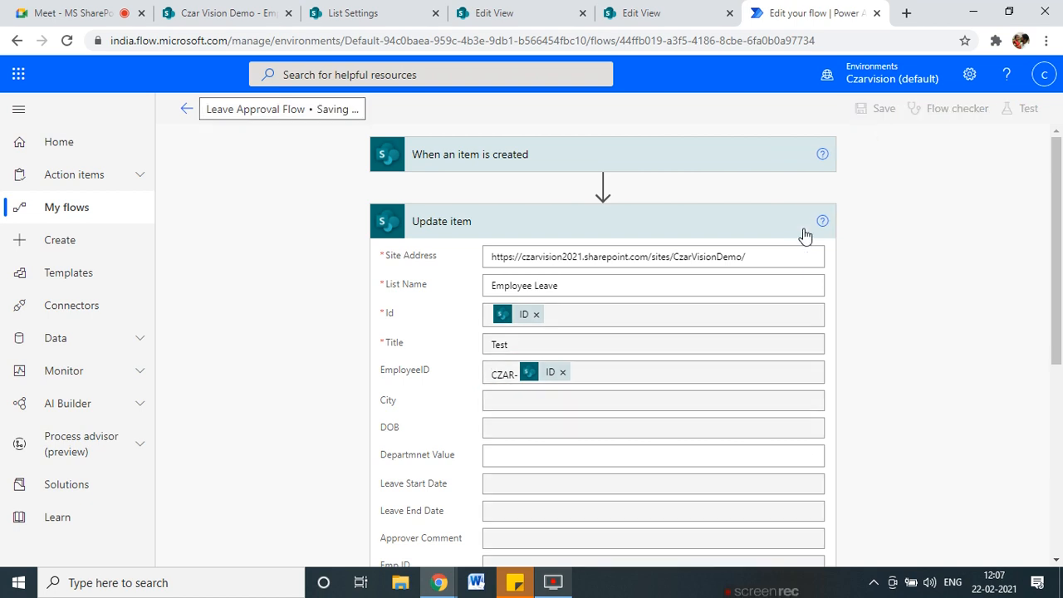
click(244, 12)
click(209, 176)
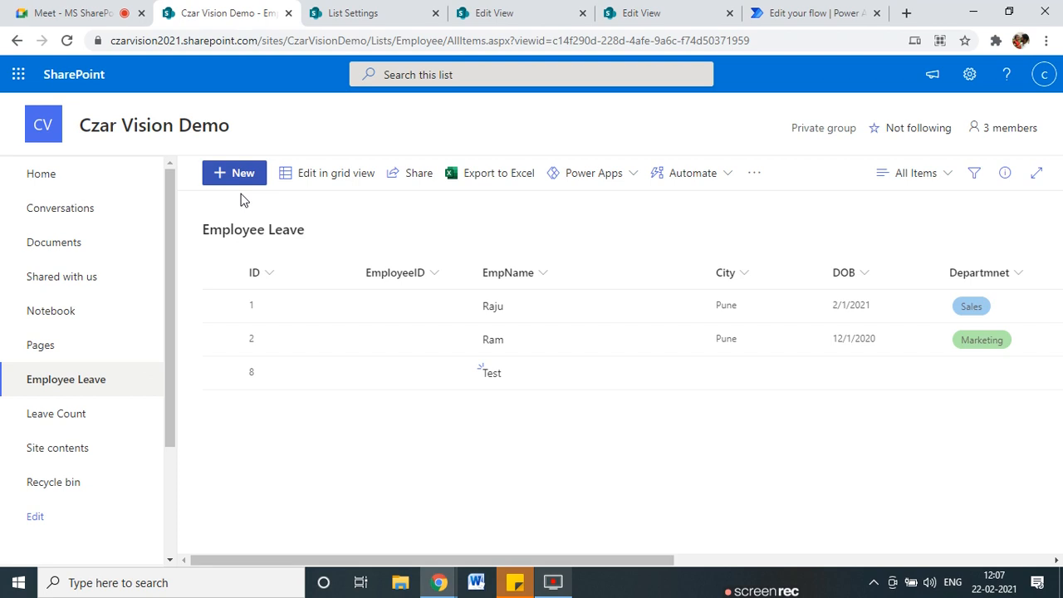
click(783, 13)
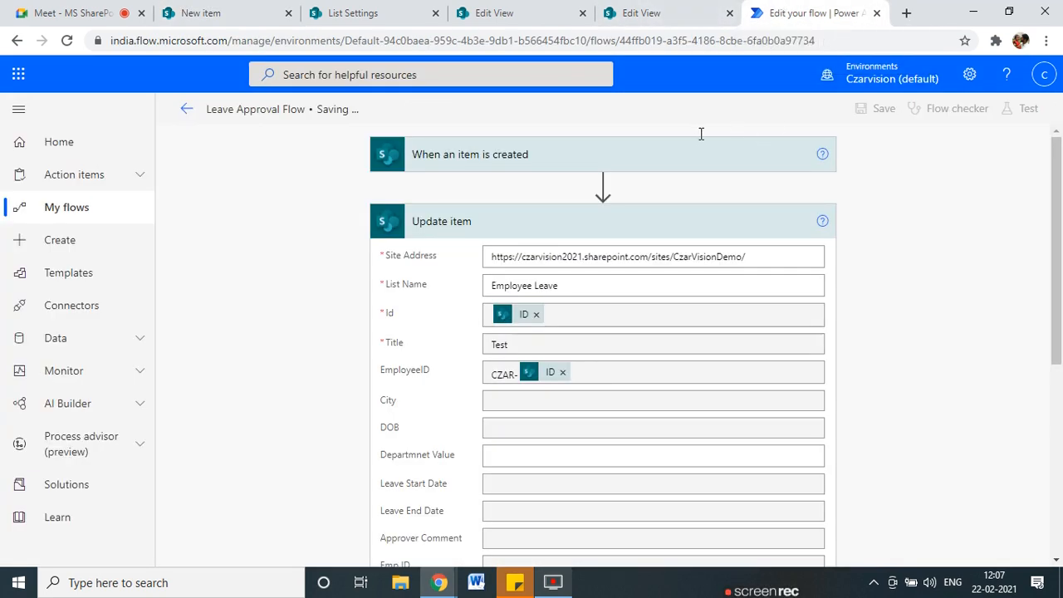
click(207, 12)
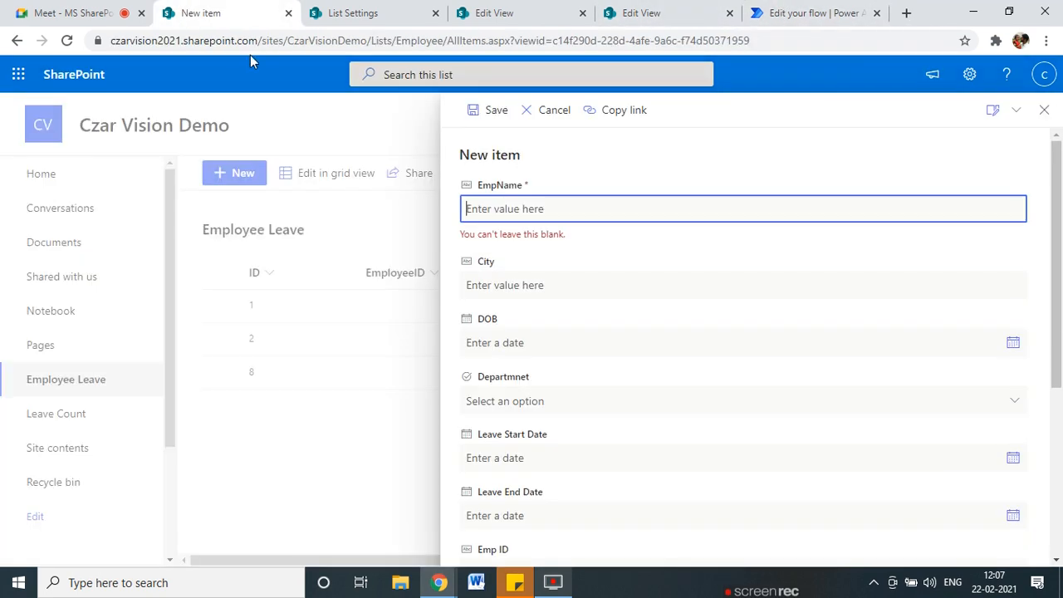
- Create an Employee Leave item with only the employee's name entered in EmpName, leaving EmployeeID blank, and save it
click(1043, 111)
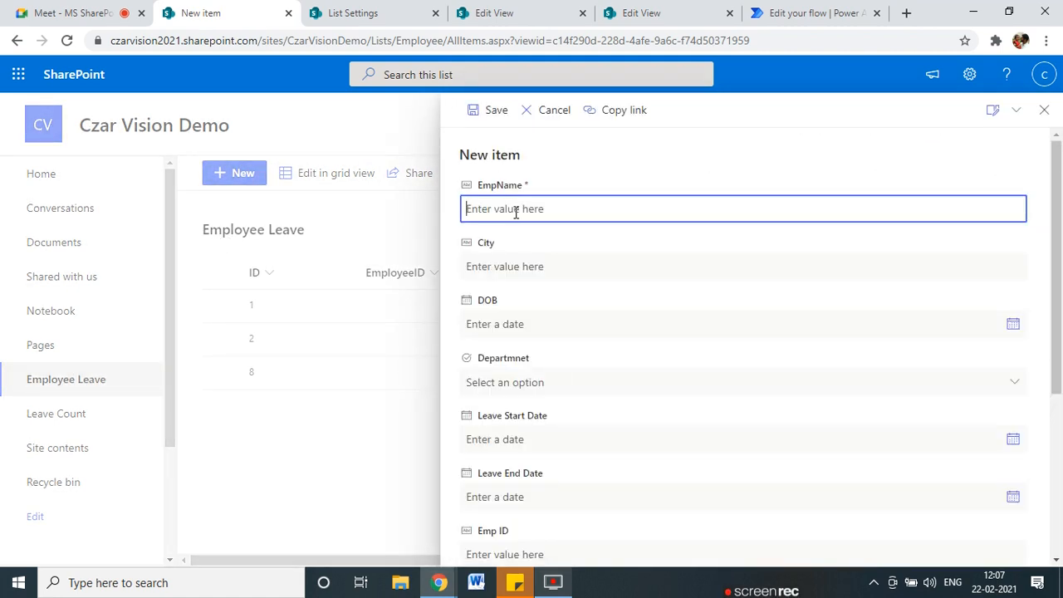
text(Raju)
scroll(564, 370, down, 4)
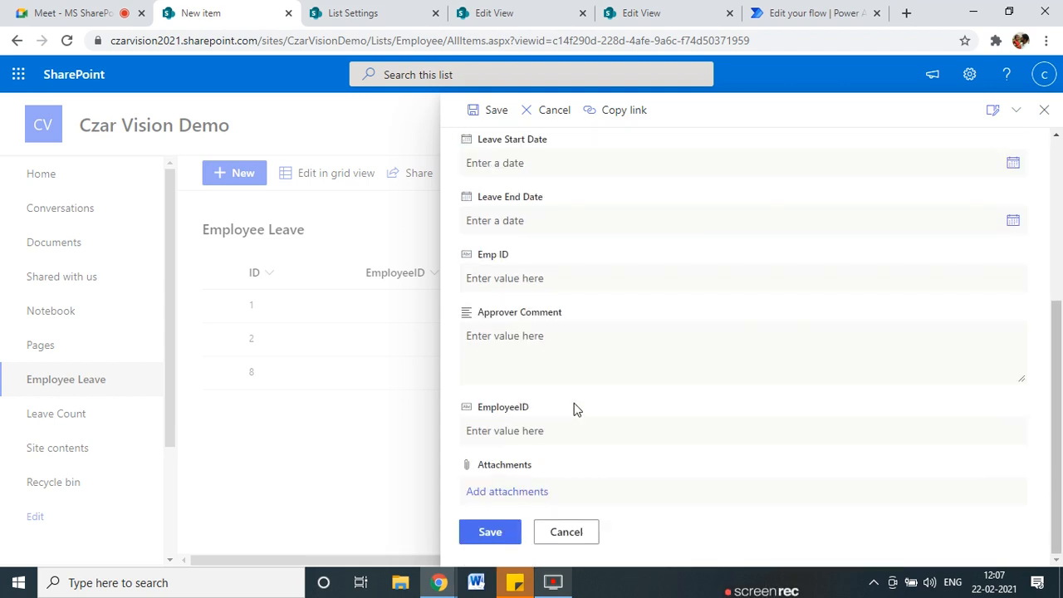
text(ju)
click(489, 111)
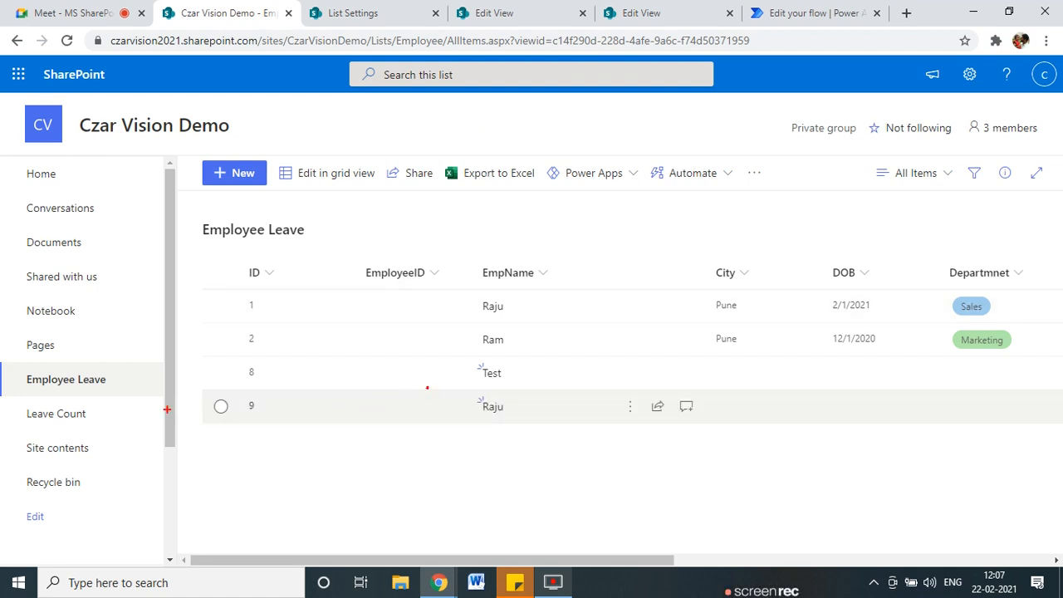
- Check the newly created item's row and its EmployeeID cell in the Employee Leave list
drag(200, 412, 196, 424)
mouse_move(383, 355)
mouse_down()
mouse_move(391, 386)
mouse_move(341, 396)
mouse_move(449, 415)
mouse_move(402, 395)
mouse_up()
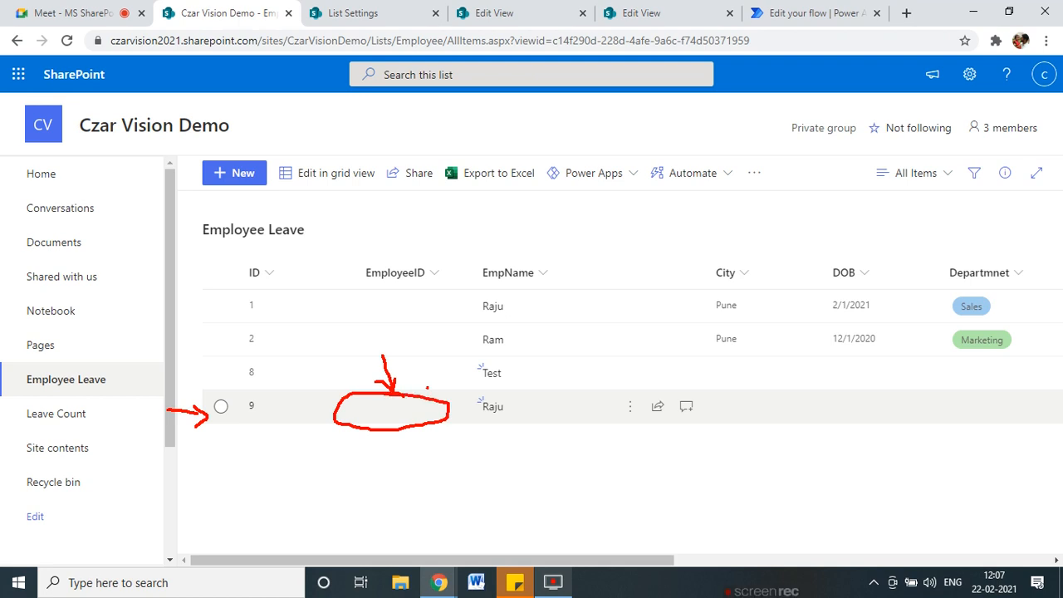
key(Escape)
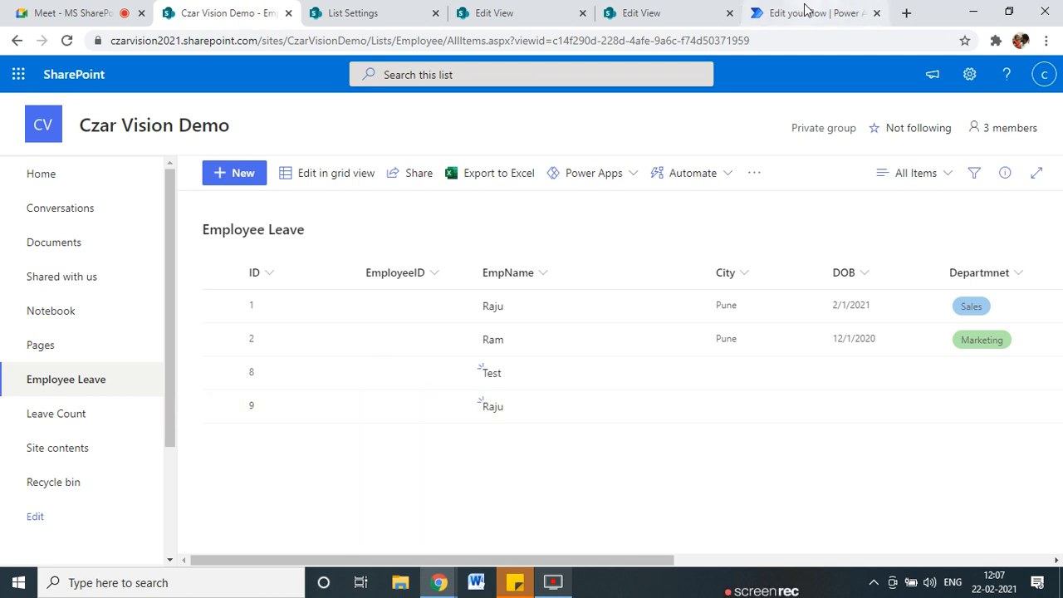
- Return to the Leave Approval Flow's details page and check the latest run's status in the 28-day run history
click(804, 12)
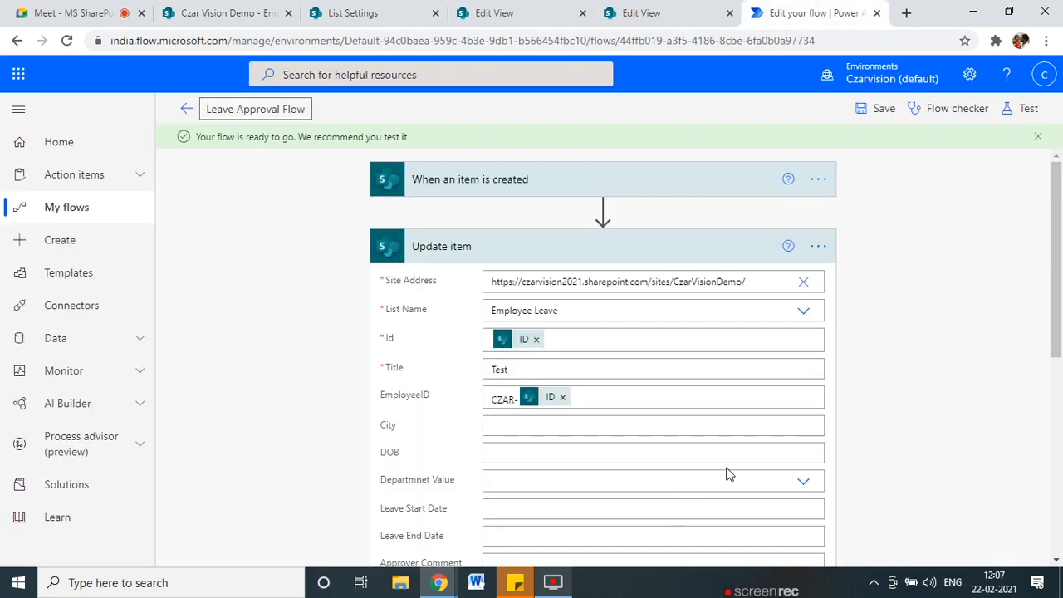
click(187, 112)
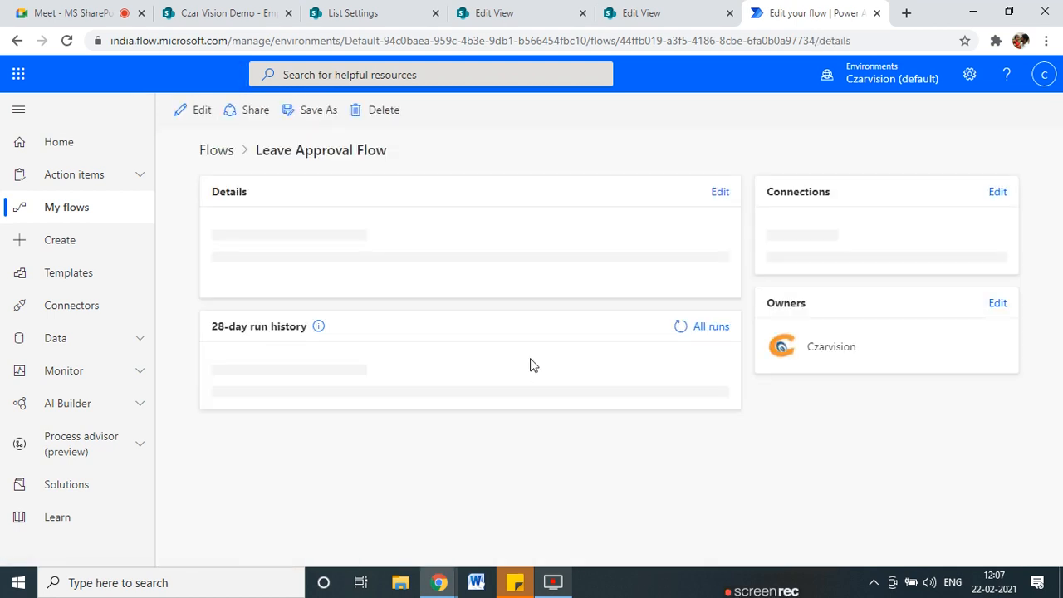
scroll(399, 426, down, 3)
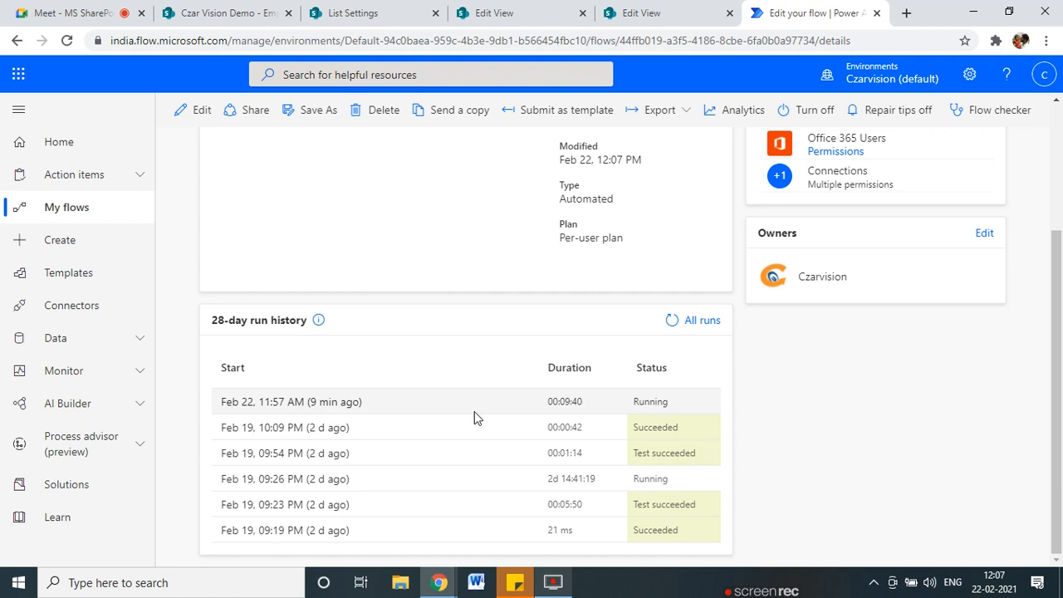
mouse_move(649, 386)
mouse_down()
mouse_move(666, 415)
mouse_move(635, 382)
mouse_up()
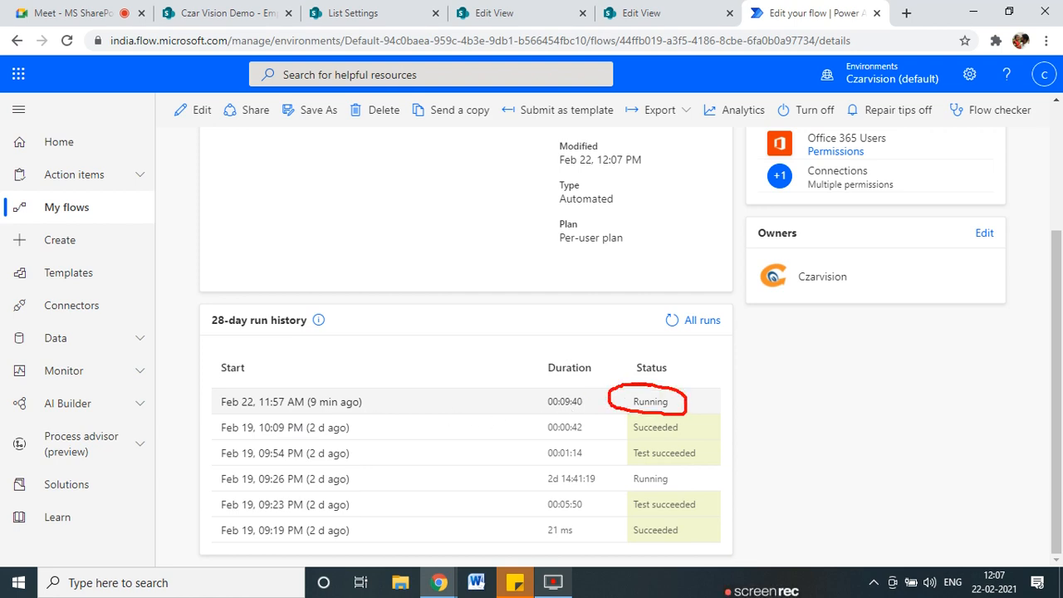
key(Escape)
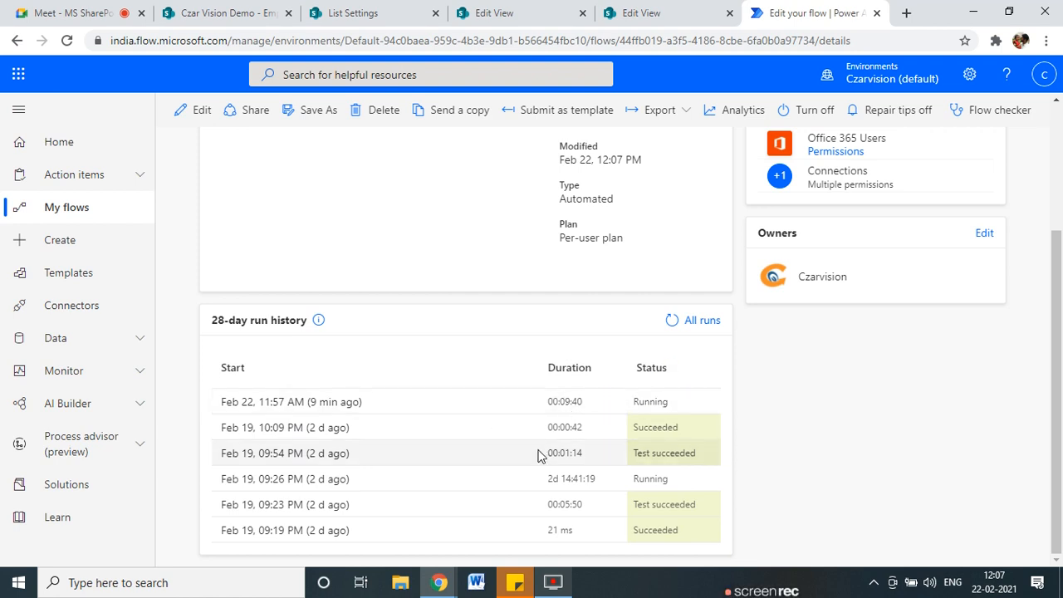
- Reload the Employee Leave list and compare the newest item's ID with its EmployeeID value
click(243, 8)
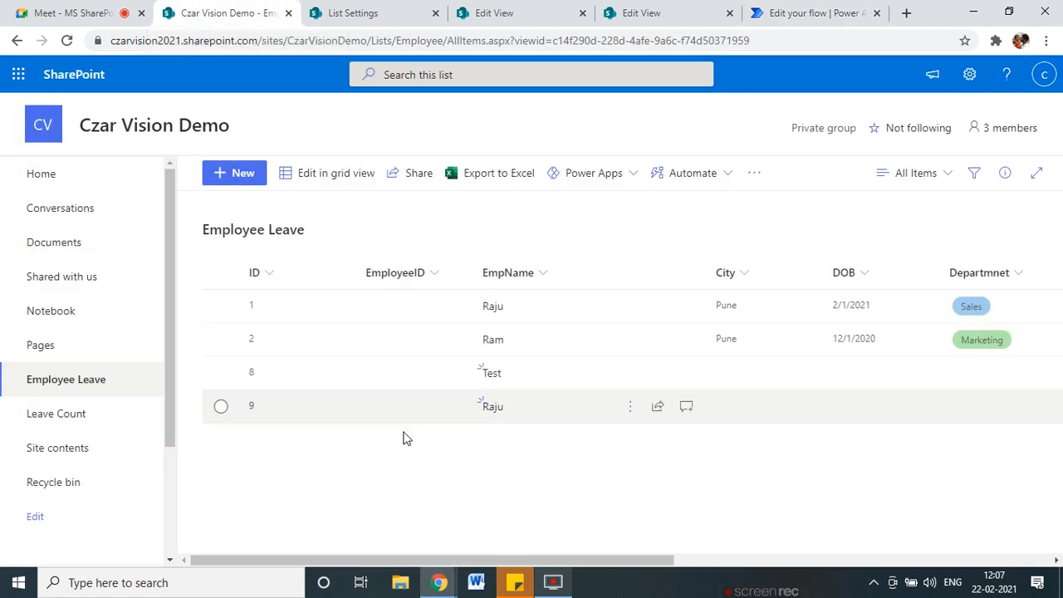
click(70, 39)
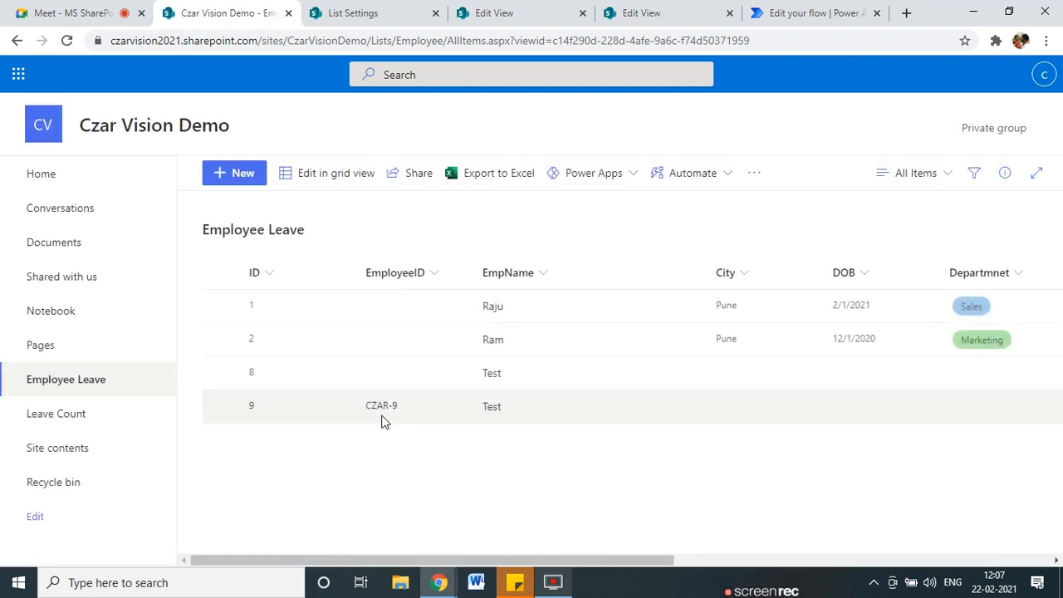
mouse_move(397, 402)
mouse_down()
mouse_move(357, 389)
mouse_move(419, 415)
mouse_move(404, 387)
mouse_move(410, 415)
mouse_up()
mouse_move(241, 390)
mouse_down()
mouse_move(232, 418)
mouse_move(254, 390)
mouse_move(315, 363)
mouse_move(328, 386)
mouse_move(337, 379)
mouse_up()
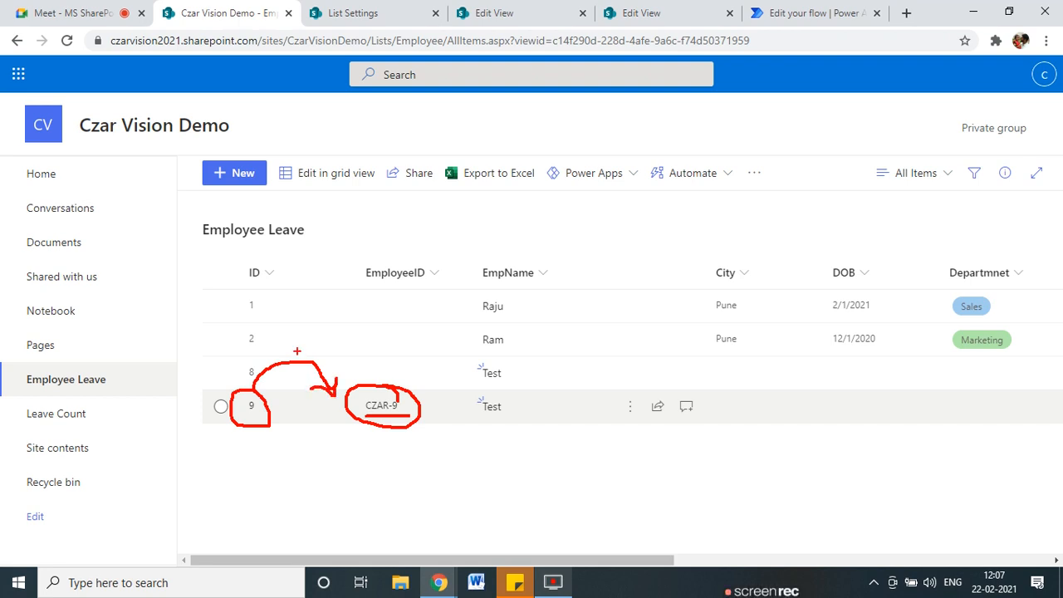
key(Escape)
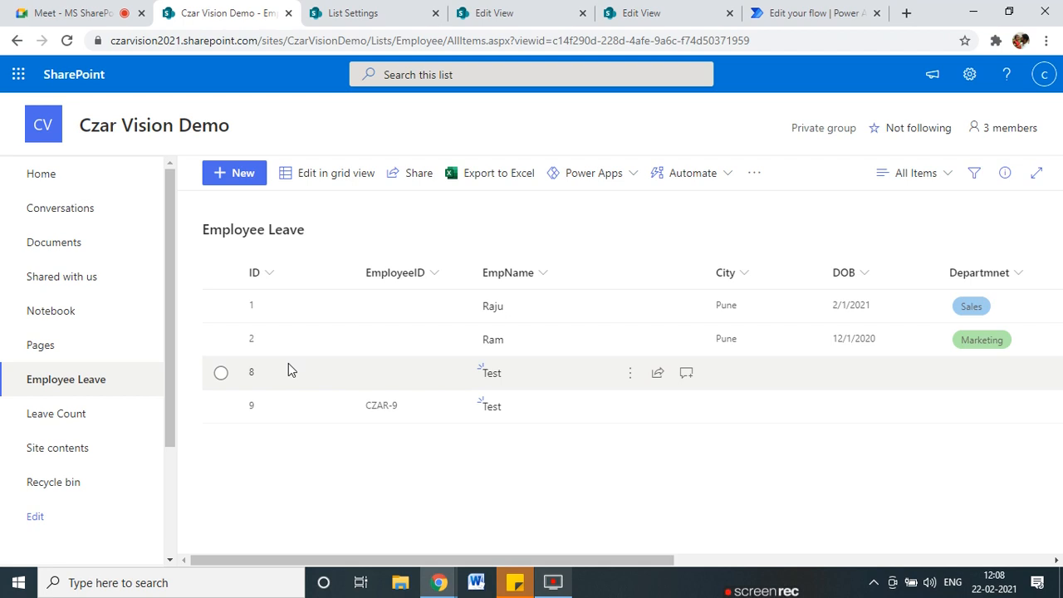